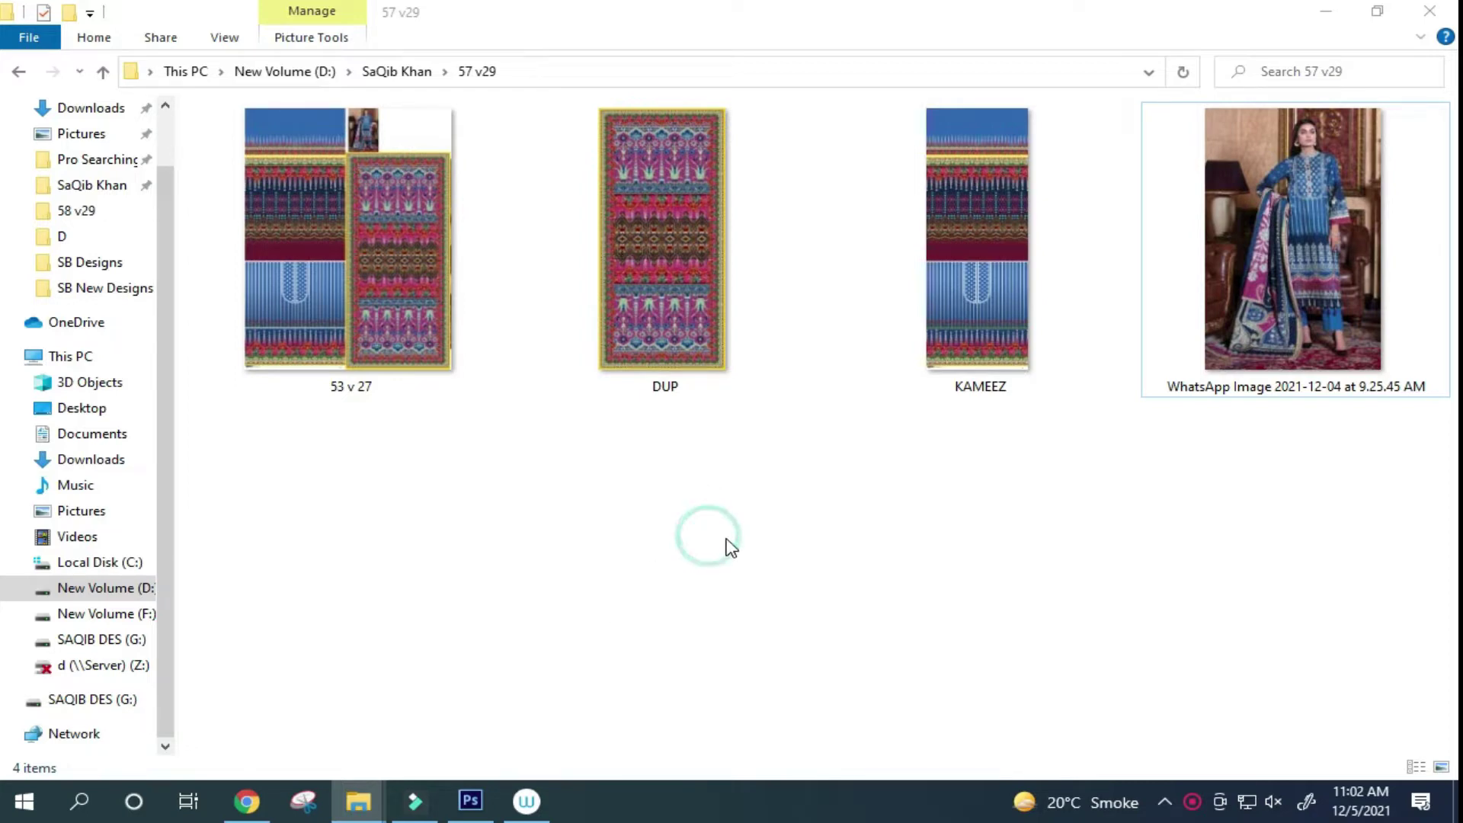
- View the WhatsApp reference photo of the blue outfit and close it again
double_click(1309, 336)
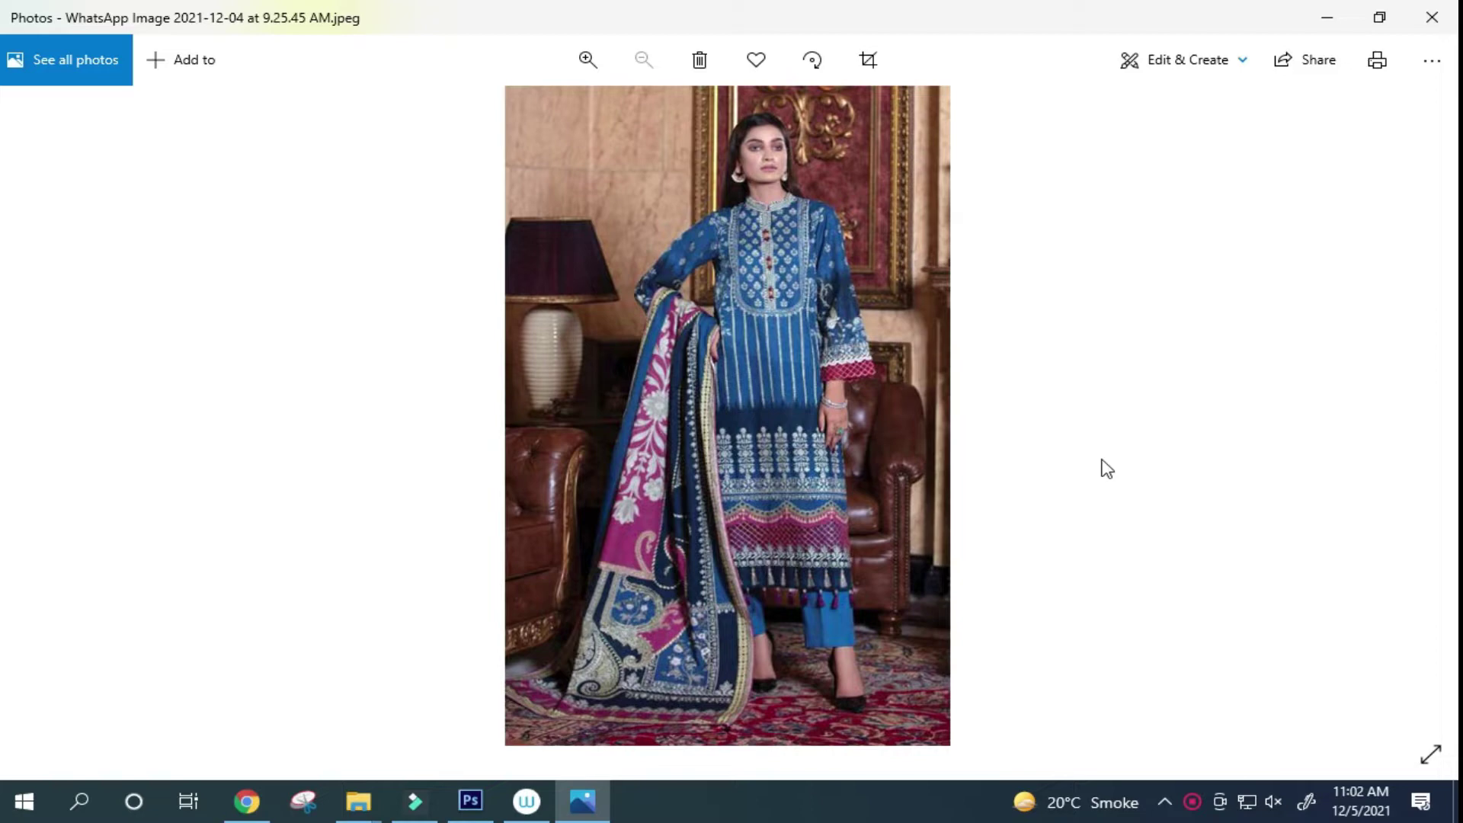
click(1432, 17)
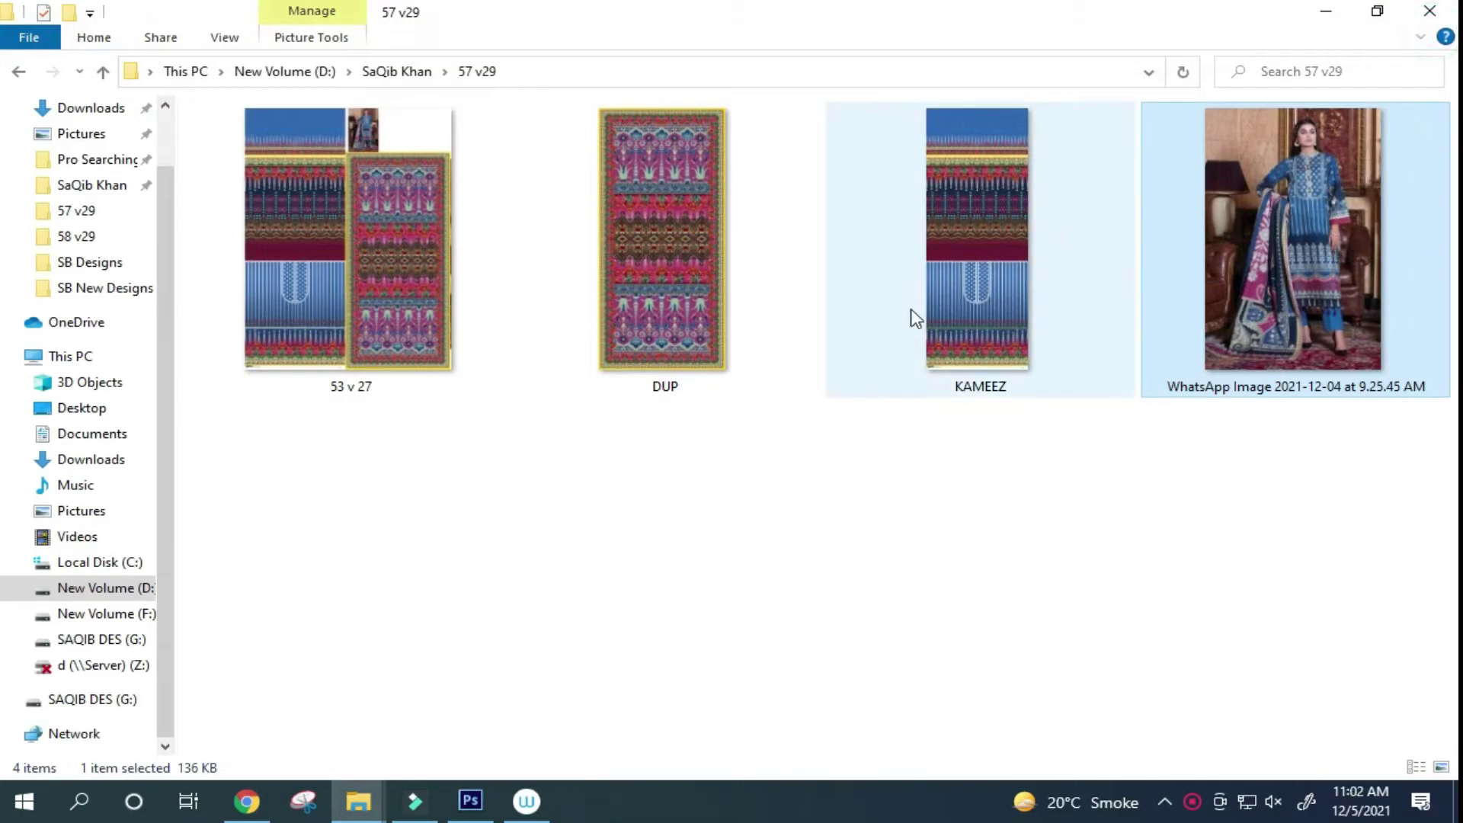
click(1012, 333)
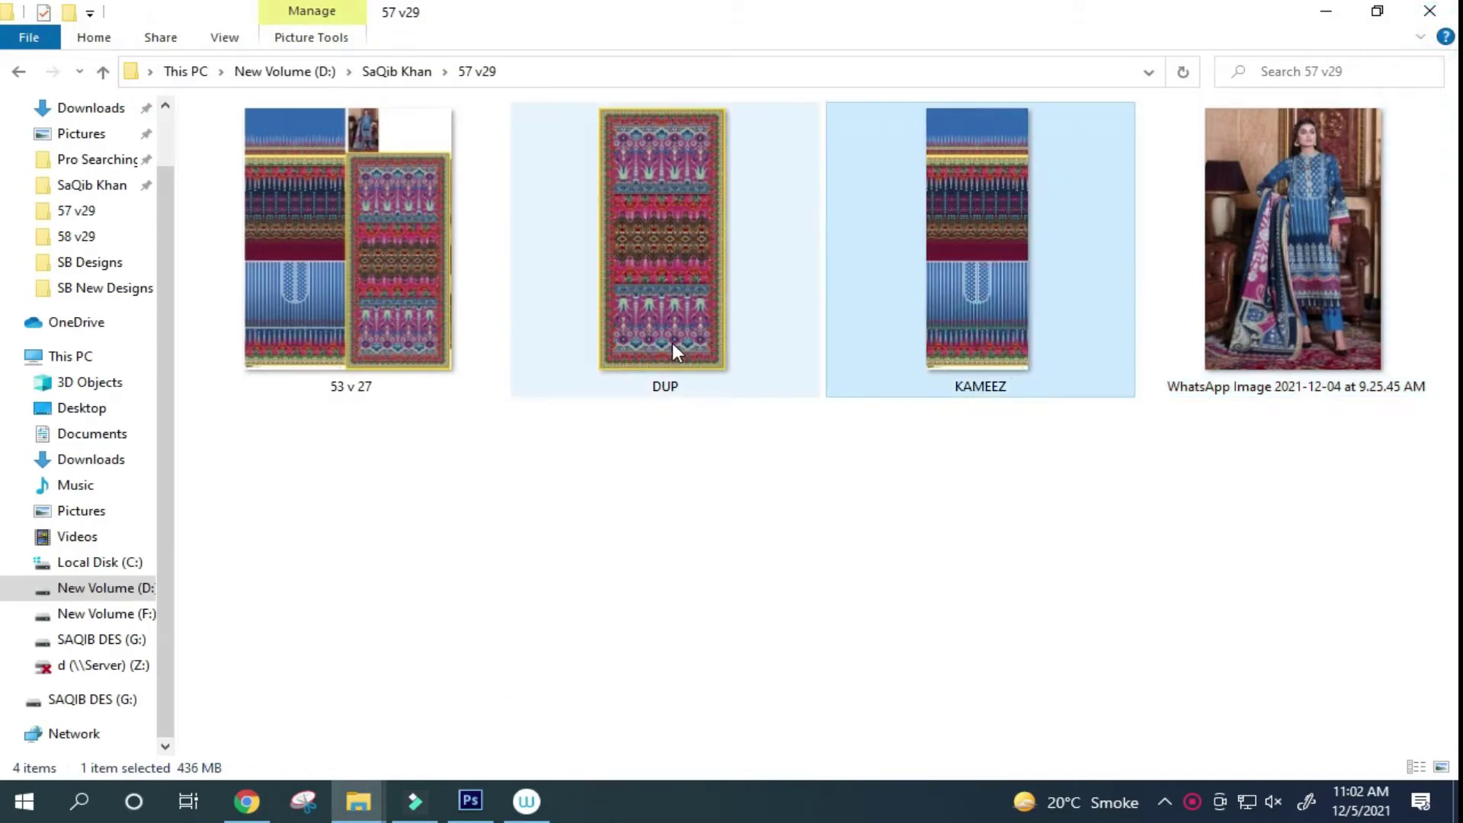
click(950, 506)
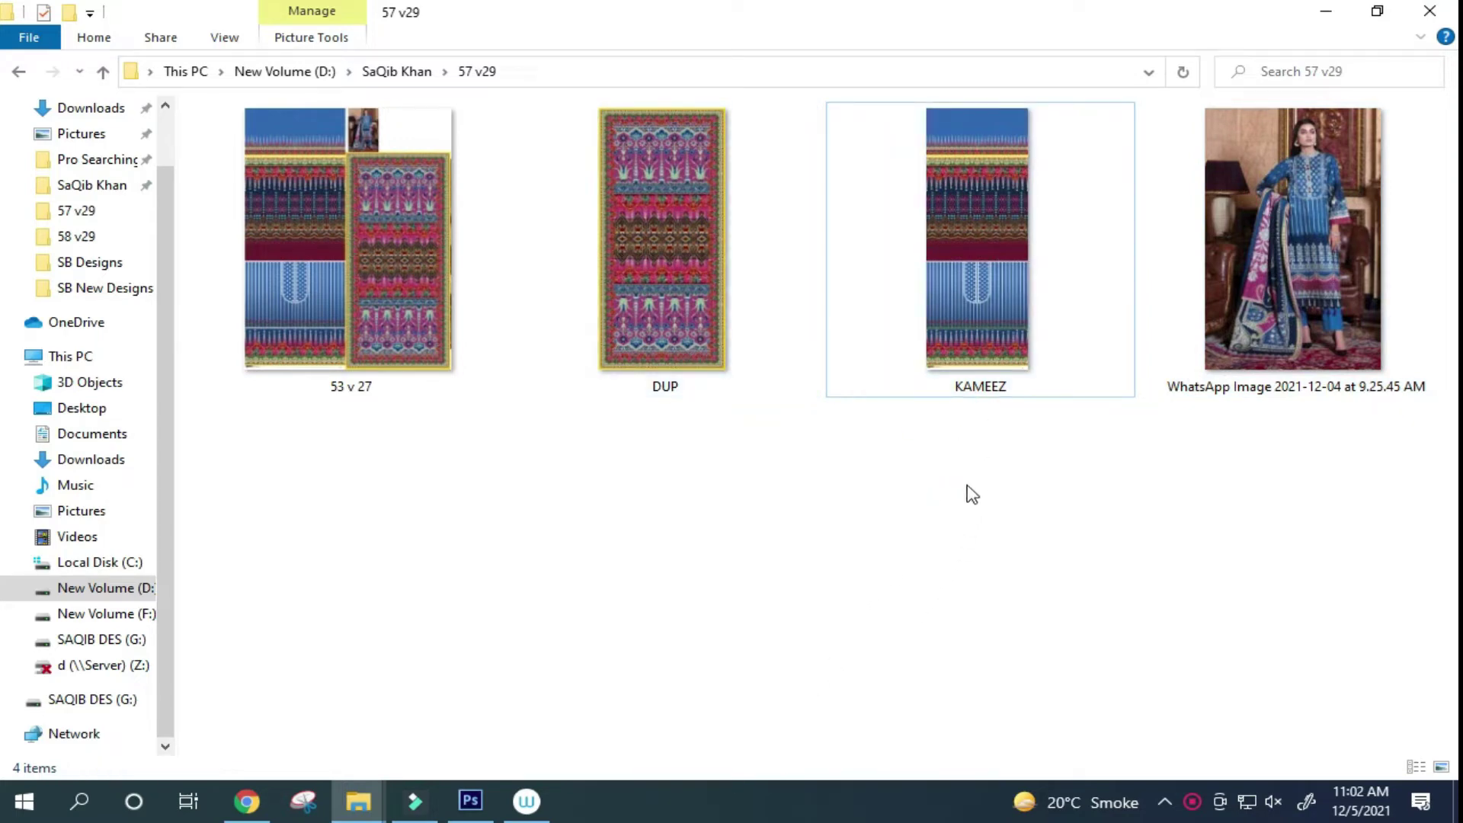
drag(975, 358, 1037, 117)
drag(675, 480, 775, 386)
drag(938, 536, 770, 290)
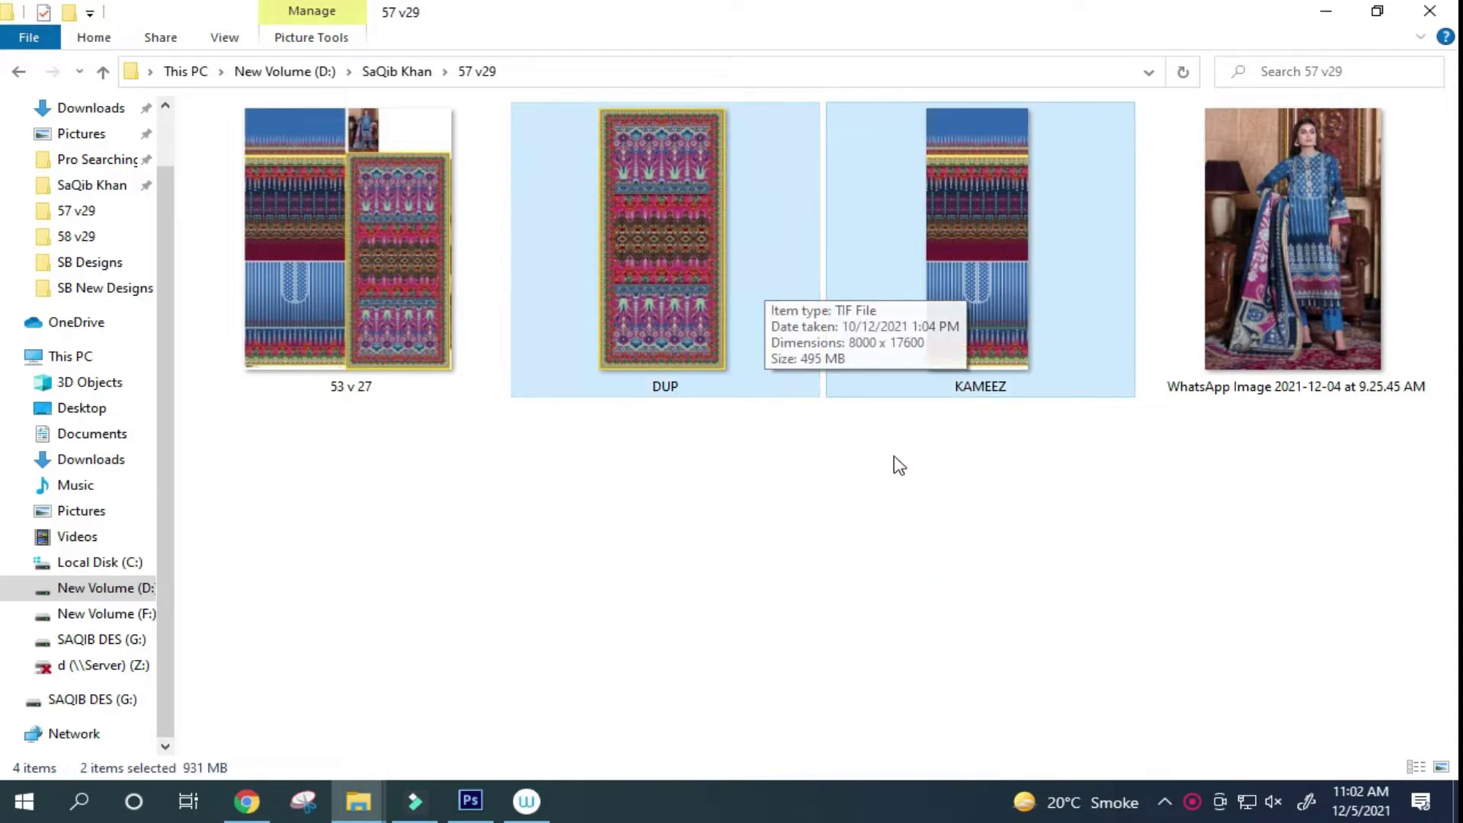
drag(410, 486, 458, 263)
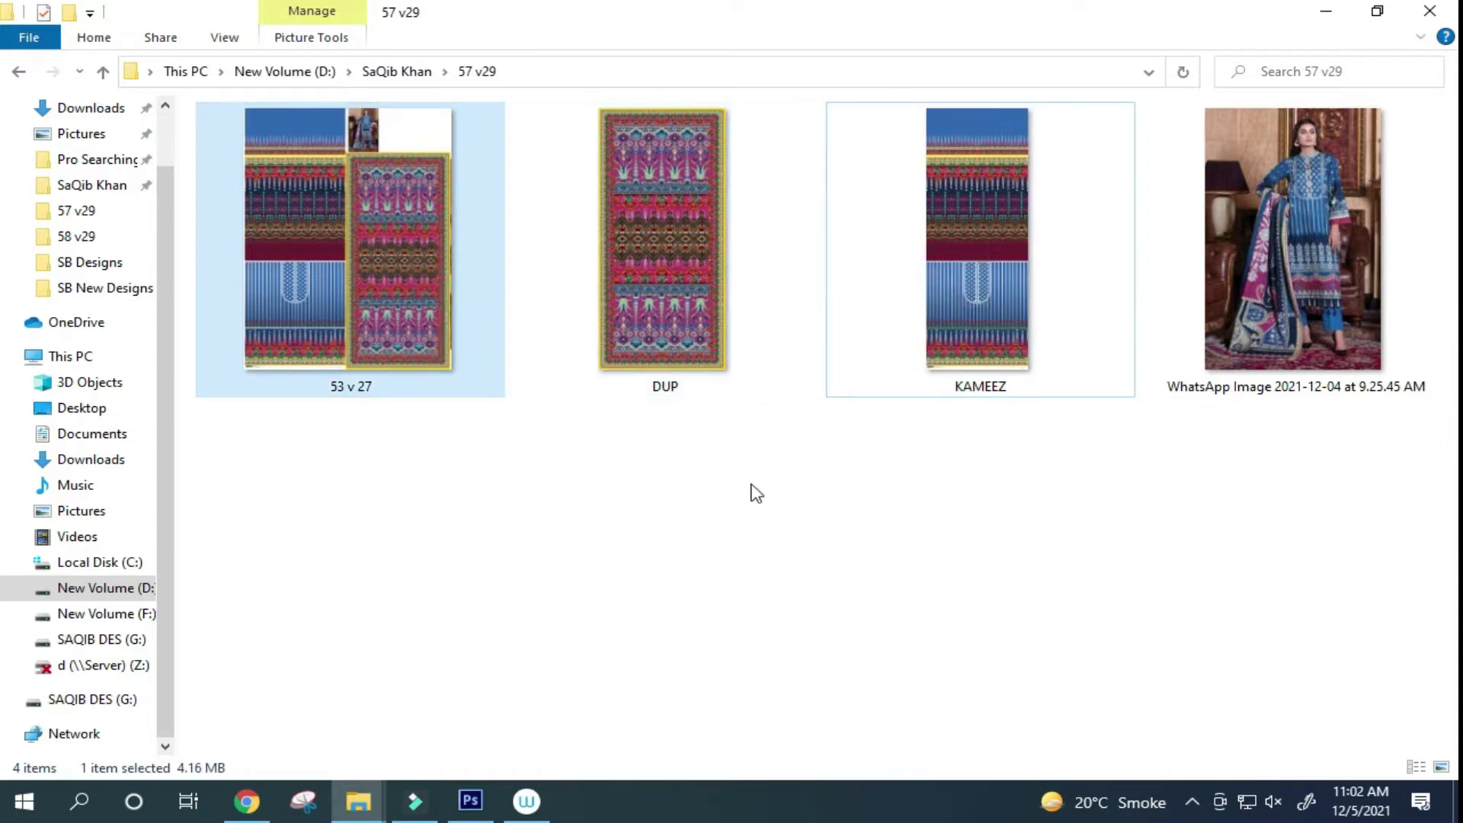
drag(663, 496, 907, 335)
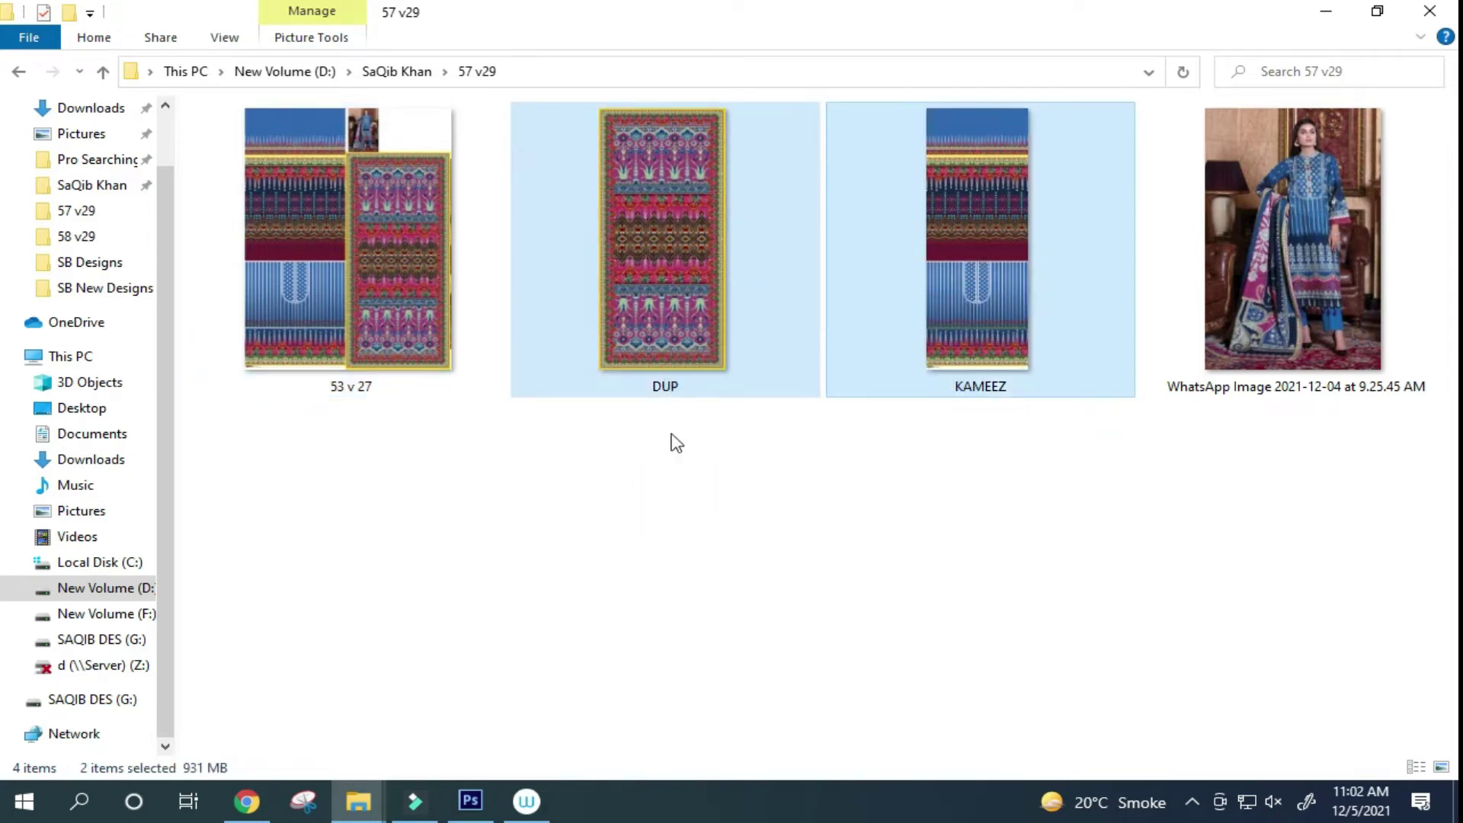
drag(387, 469, 407, 268)
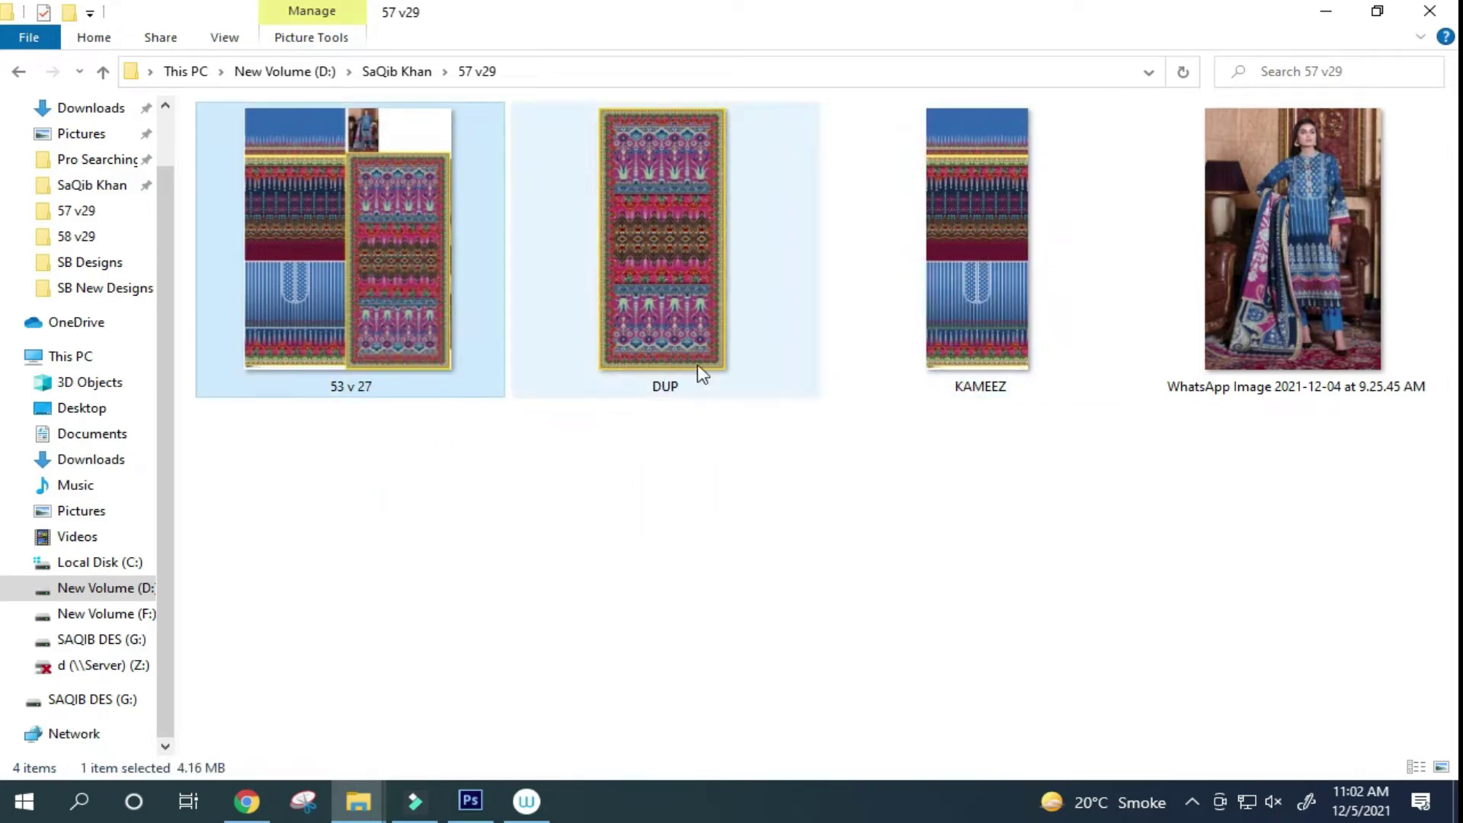
drag(1323, 306, 1288, 461)
drag(1292, 283, 1165, 533)
drag(381, 306, 450, 434)
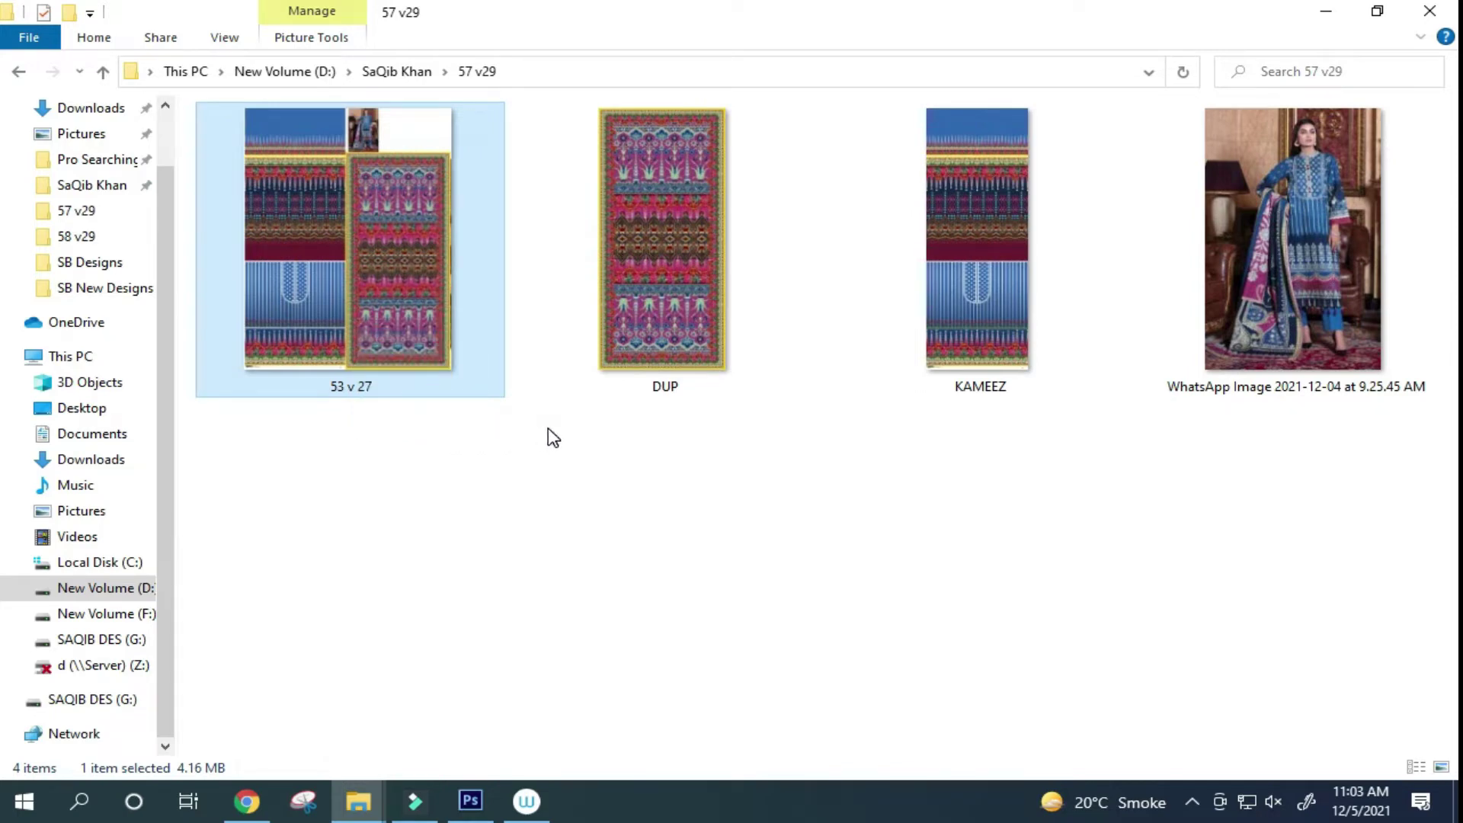
click(917, 450)
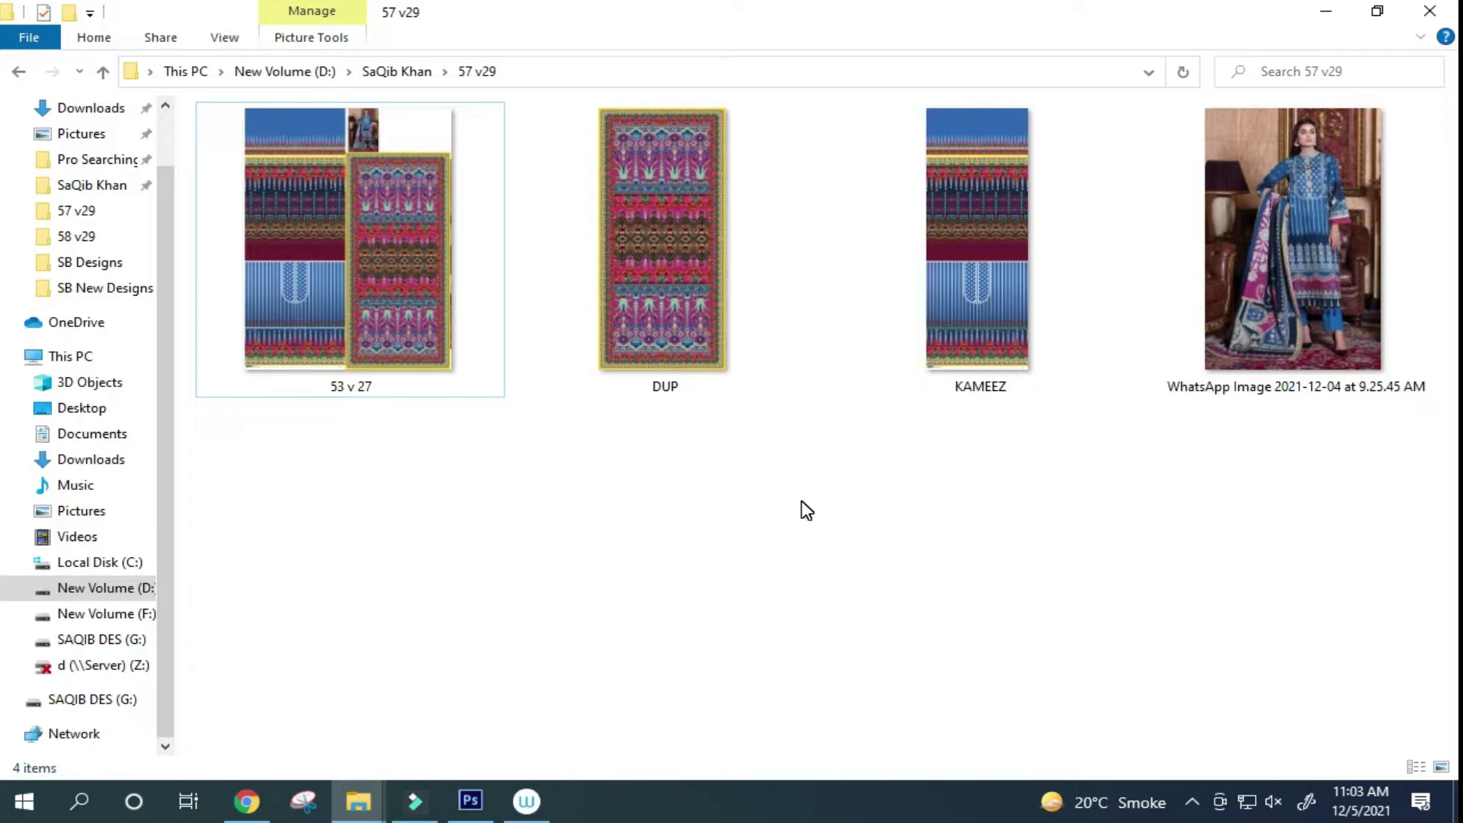
drag(964, 335, 942, 508)
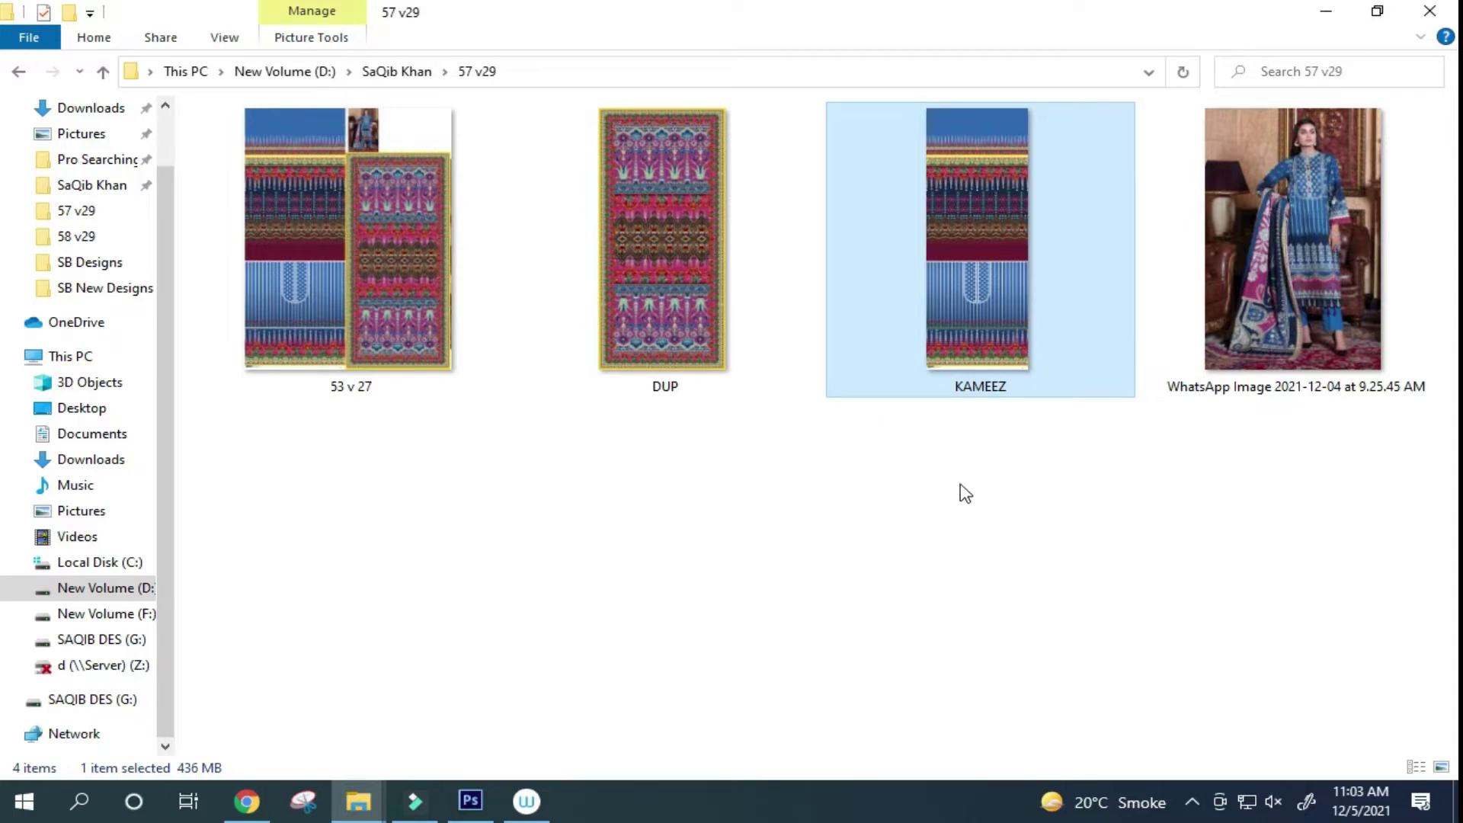
click(936, 485)
- Open the KAMEEZ design file from the 57 v29 folder in Photoshop
drag(973, 314, 783, 457)
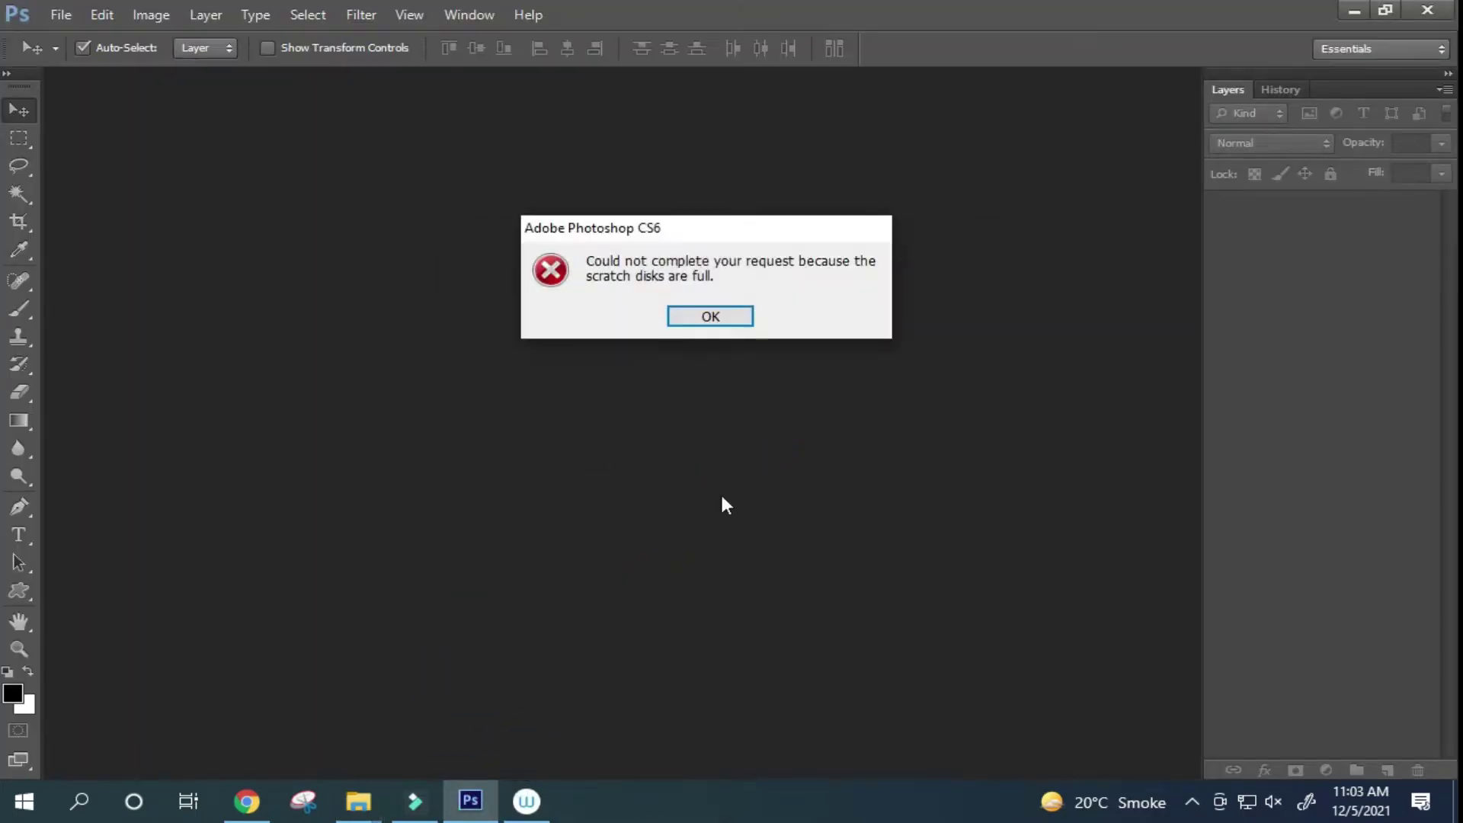
click(707, 316)
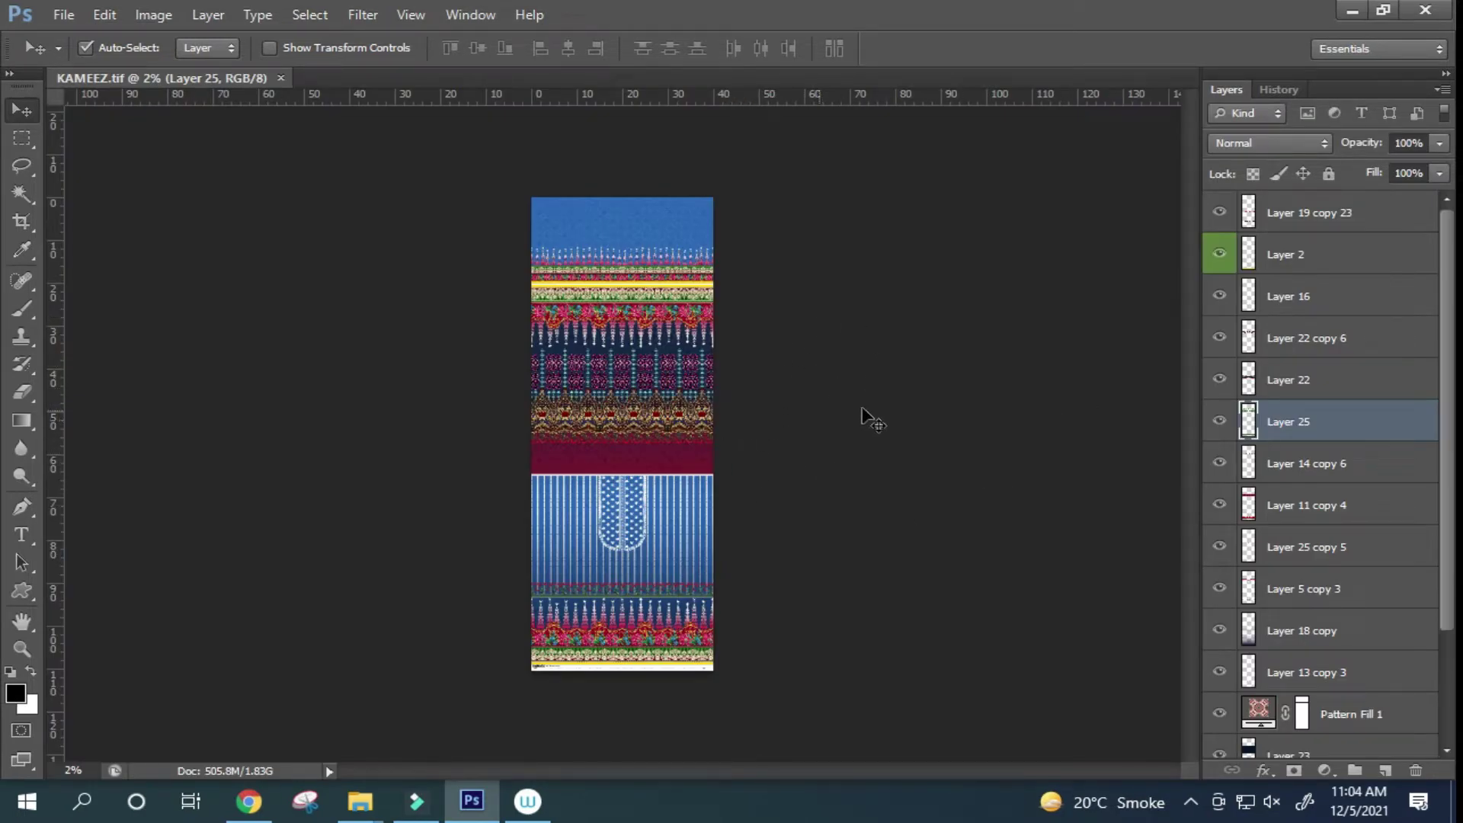
- Move Layer 2 to the top of the layer stack and group the layers from Layer 19 copy 23 down to Layer 24
drag(1338, 267, 1346, 204)
scroll(615, 326, up, 2)
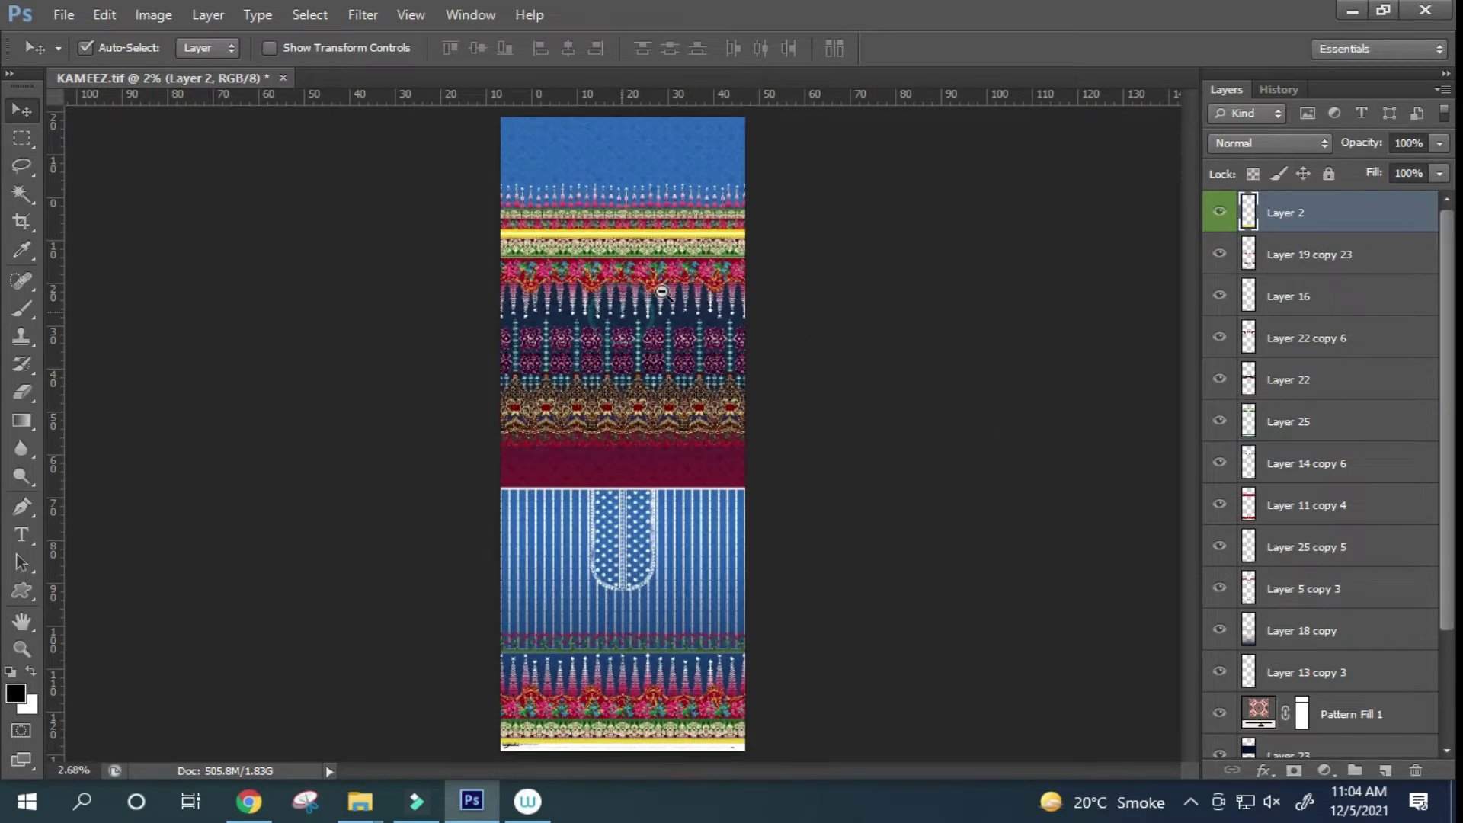
click(1339, 254)
scroll(1440, 263, down, 3)
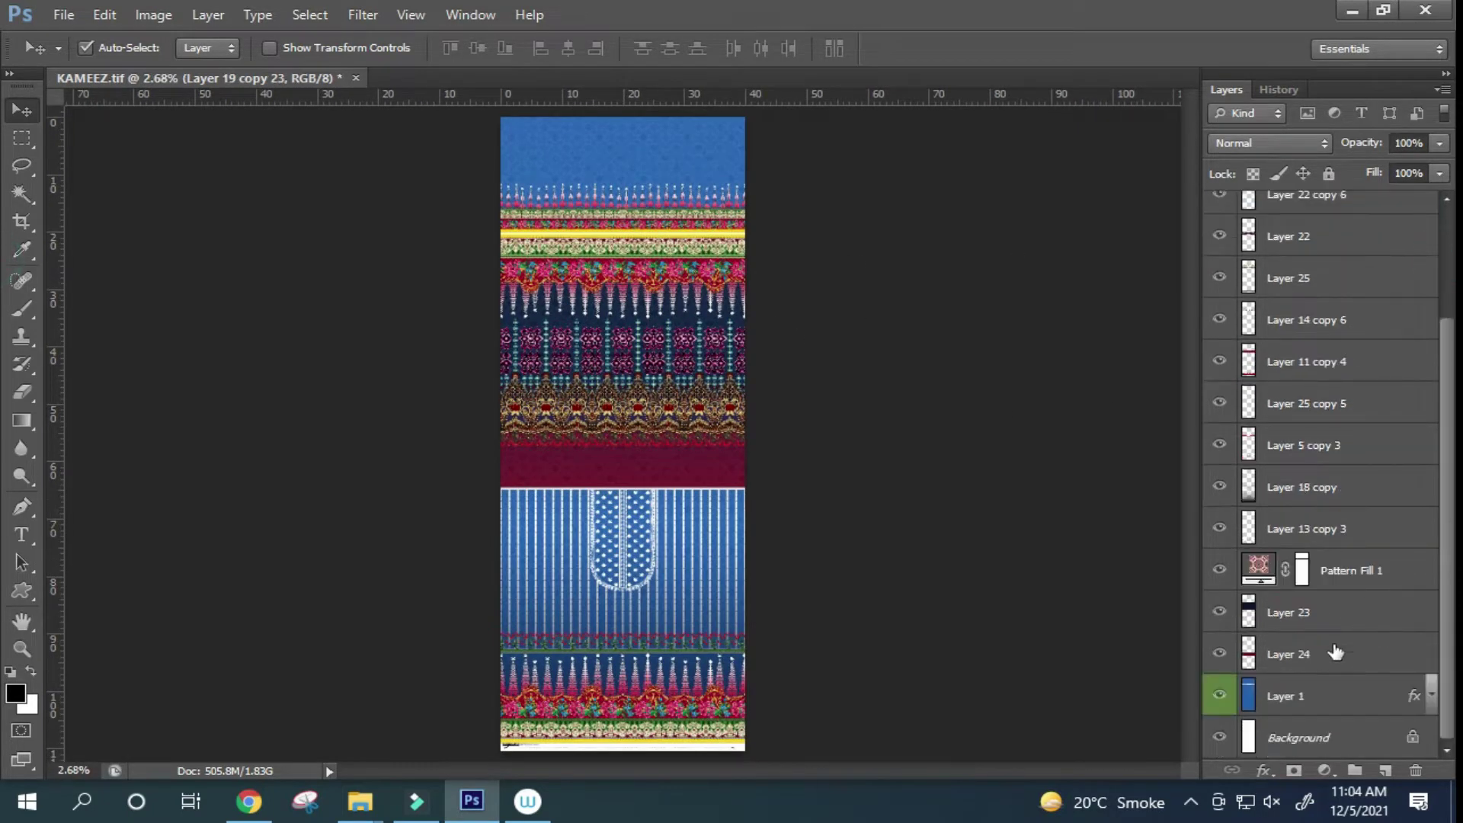
shift+click(1334, 663)
key(ctrl+g)
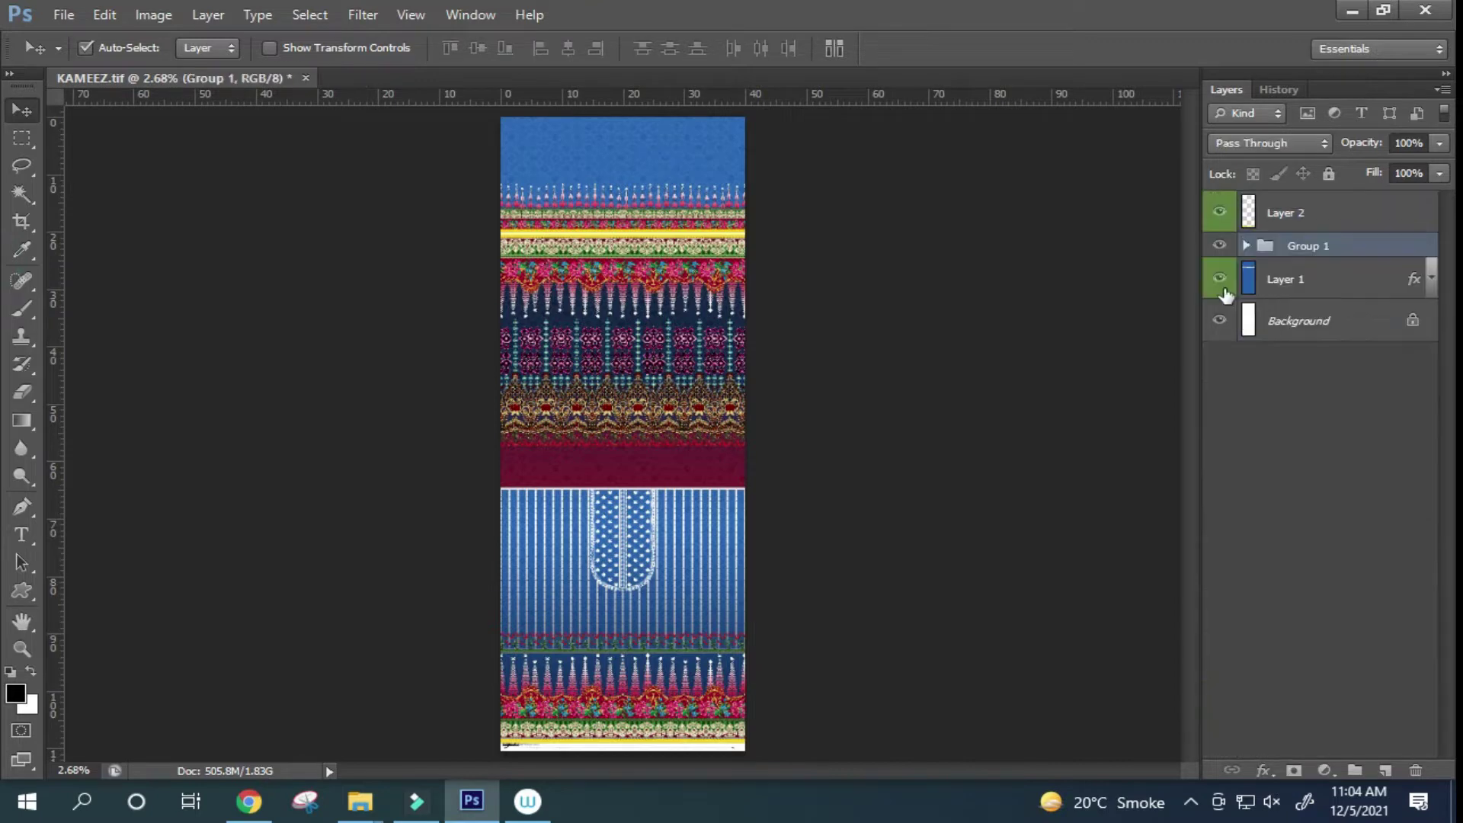
- Hide and show the grouped design layers, and inspect the kameez's lower border up close
click(1219, 245)
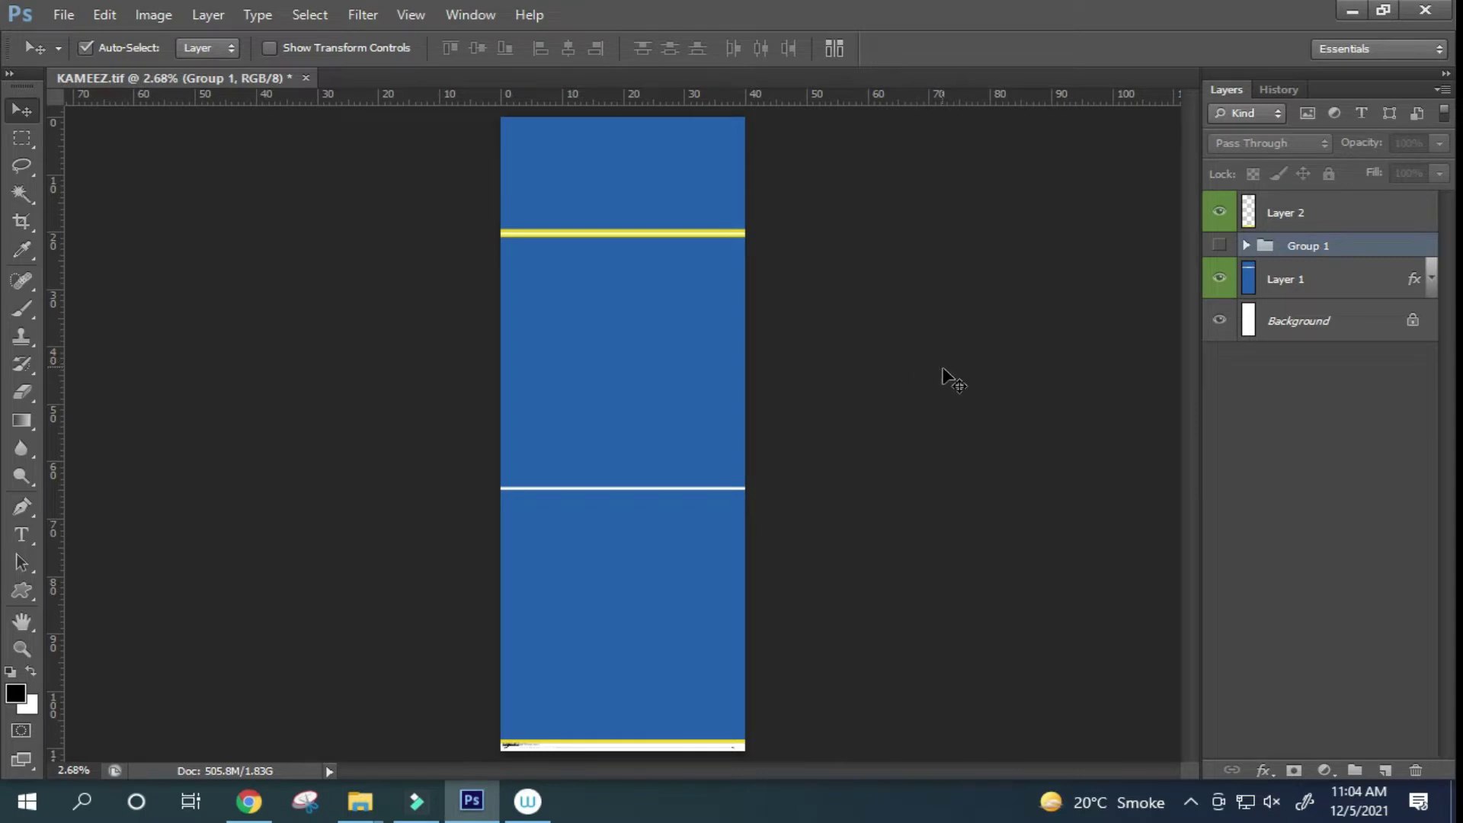
click(1220, 245)
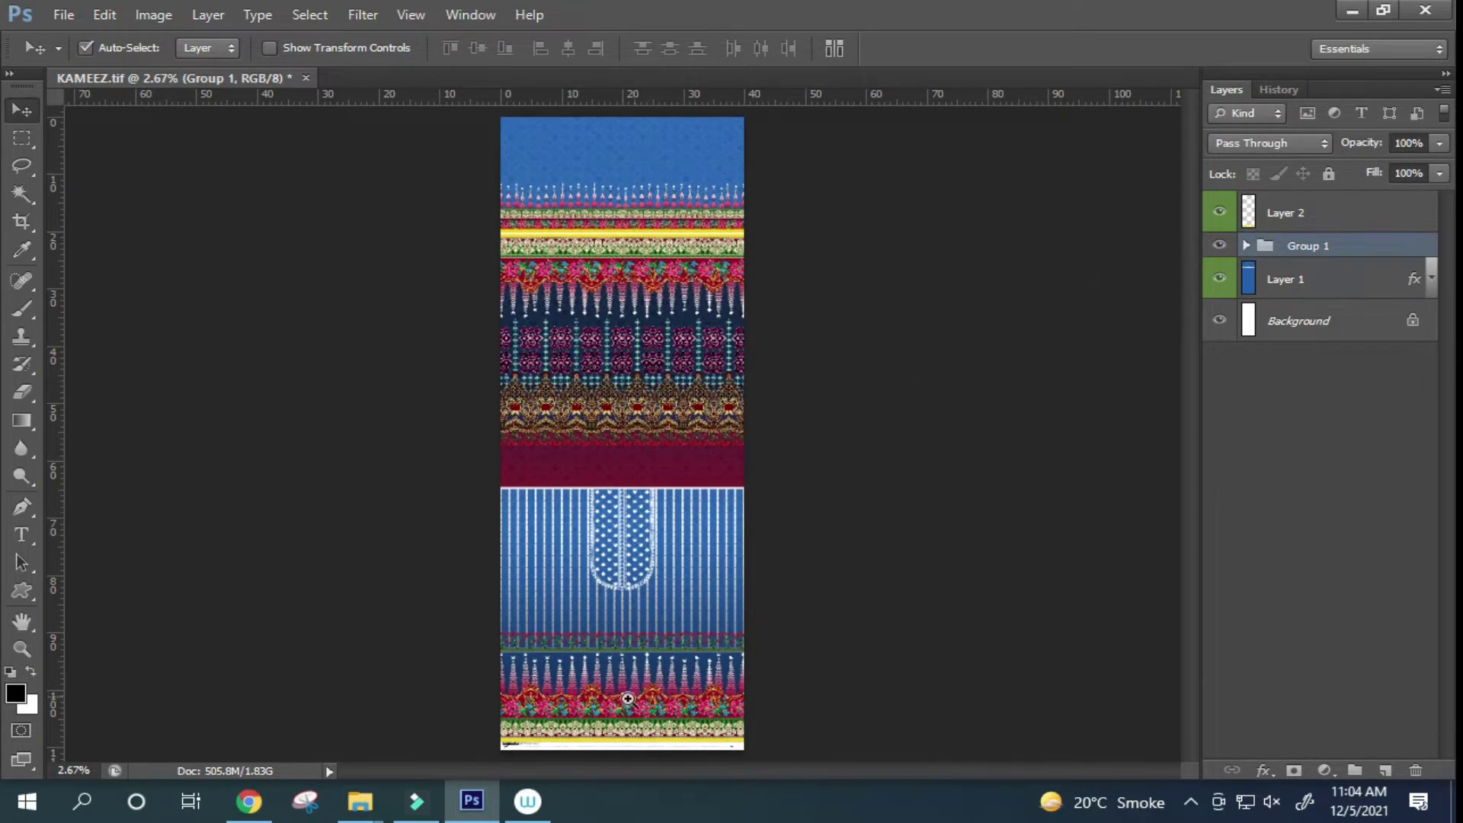
drag(627, 730, 685, 631)
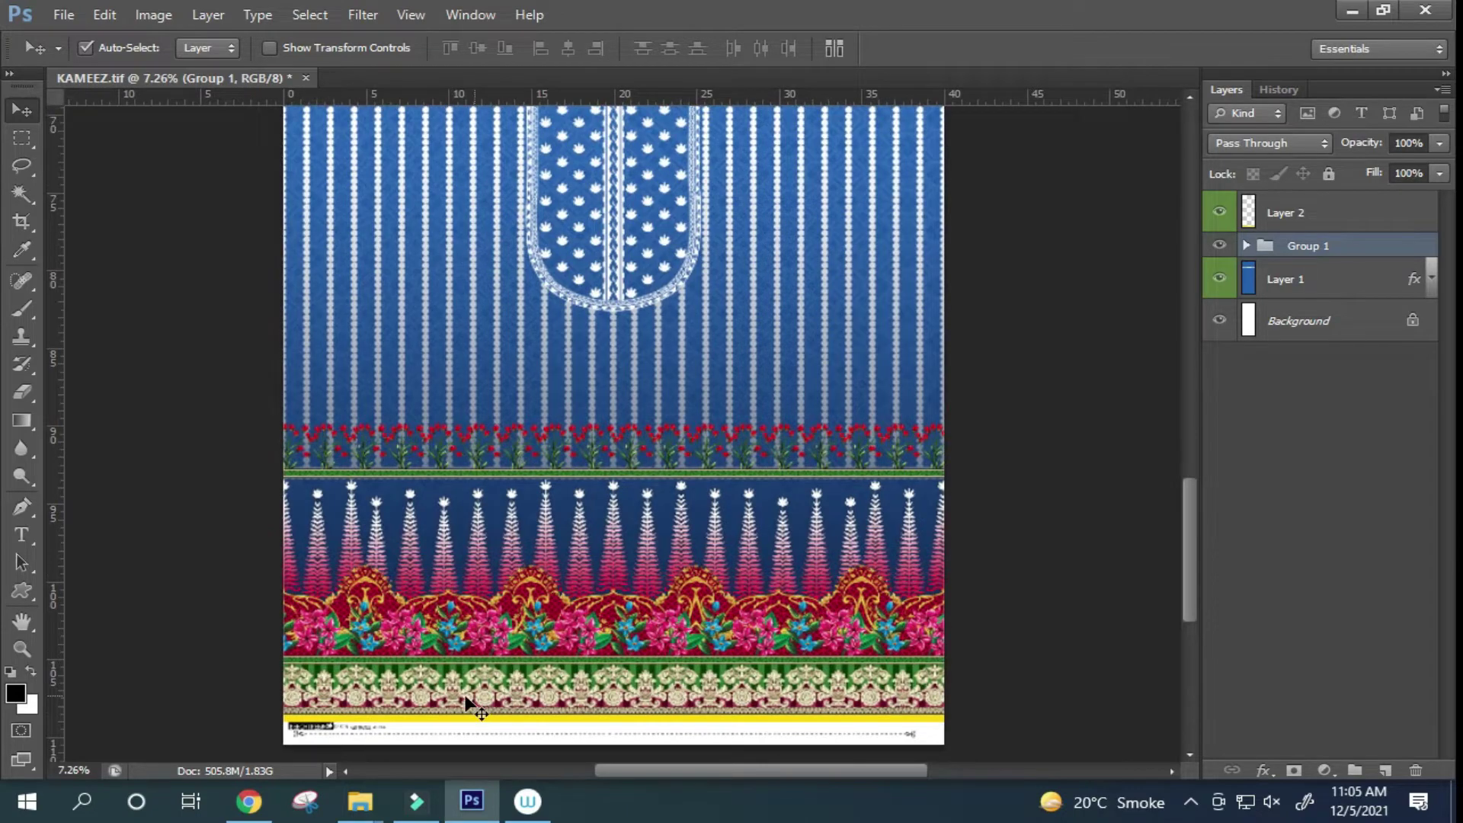
mouse_move(702, 486)
mouse_down()
mouse_move(703, 505)
mouse_move(706, 485)
mouse_up()
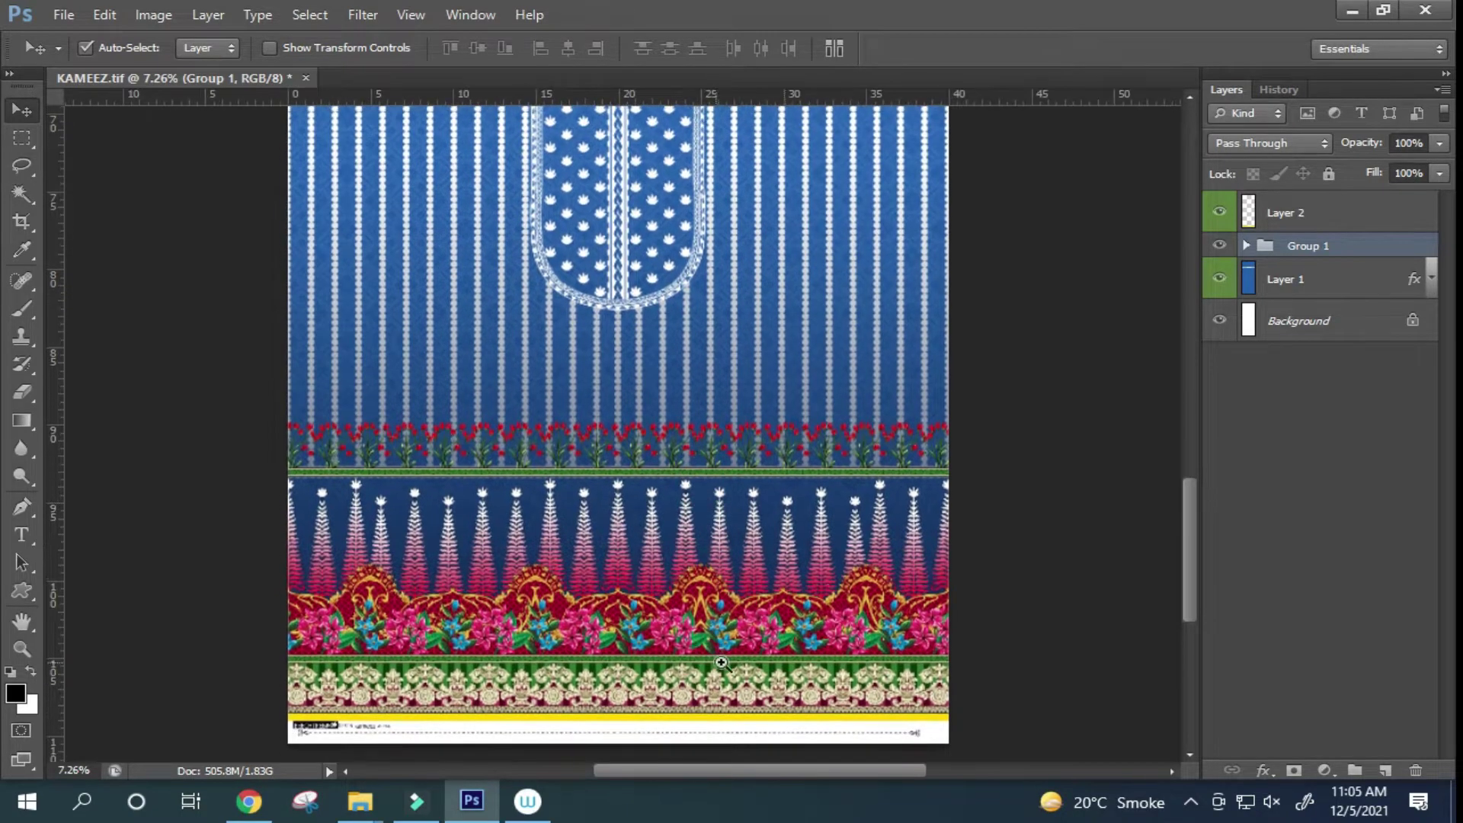
- Ungroup the design layers and fit the whole kameez in view
key(ctrl+shift+g)
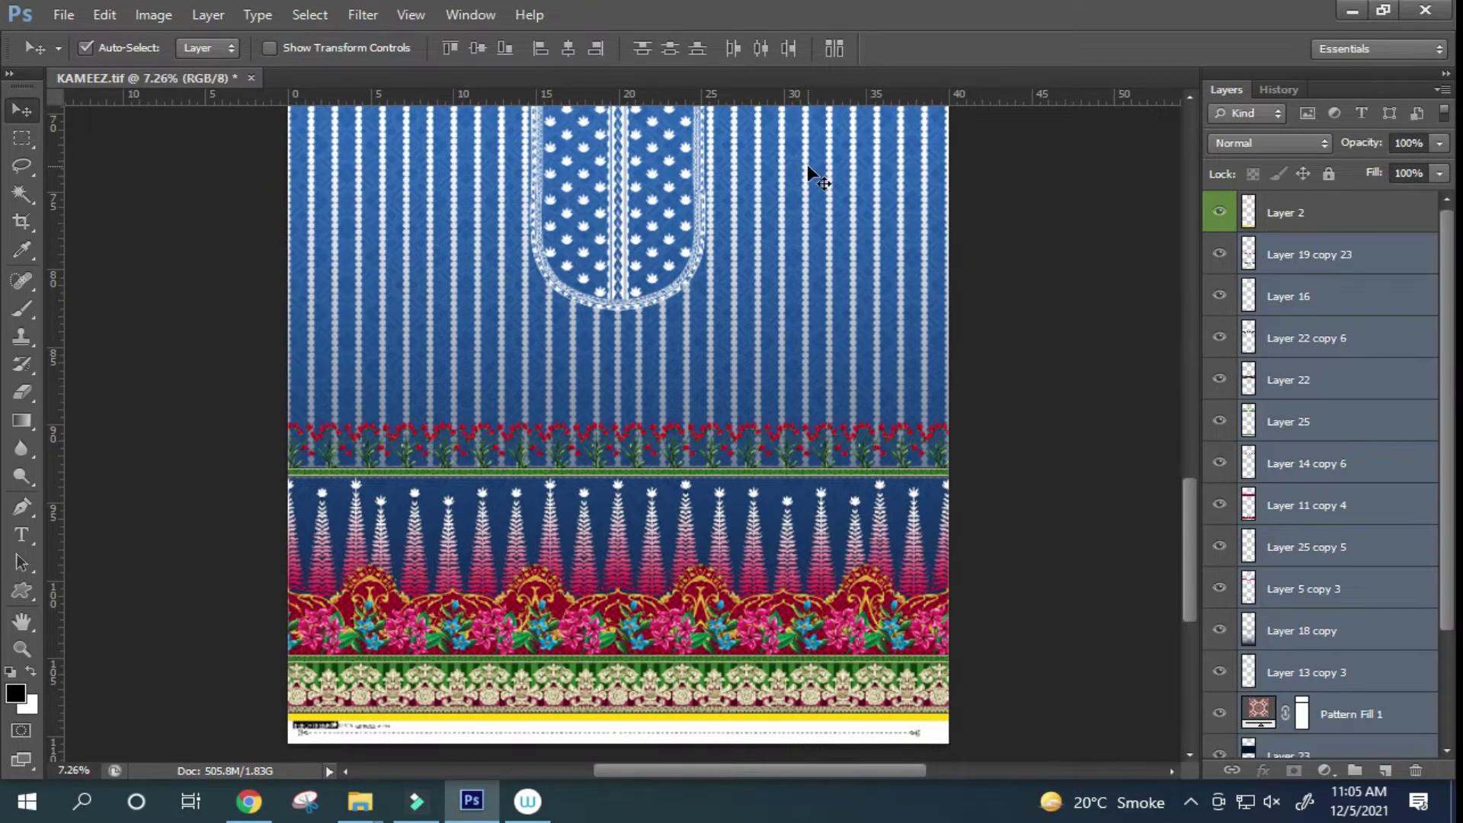
key(ctrl+0)
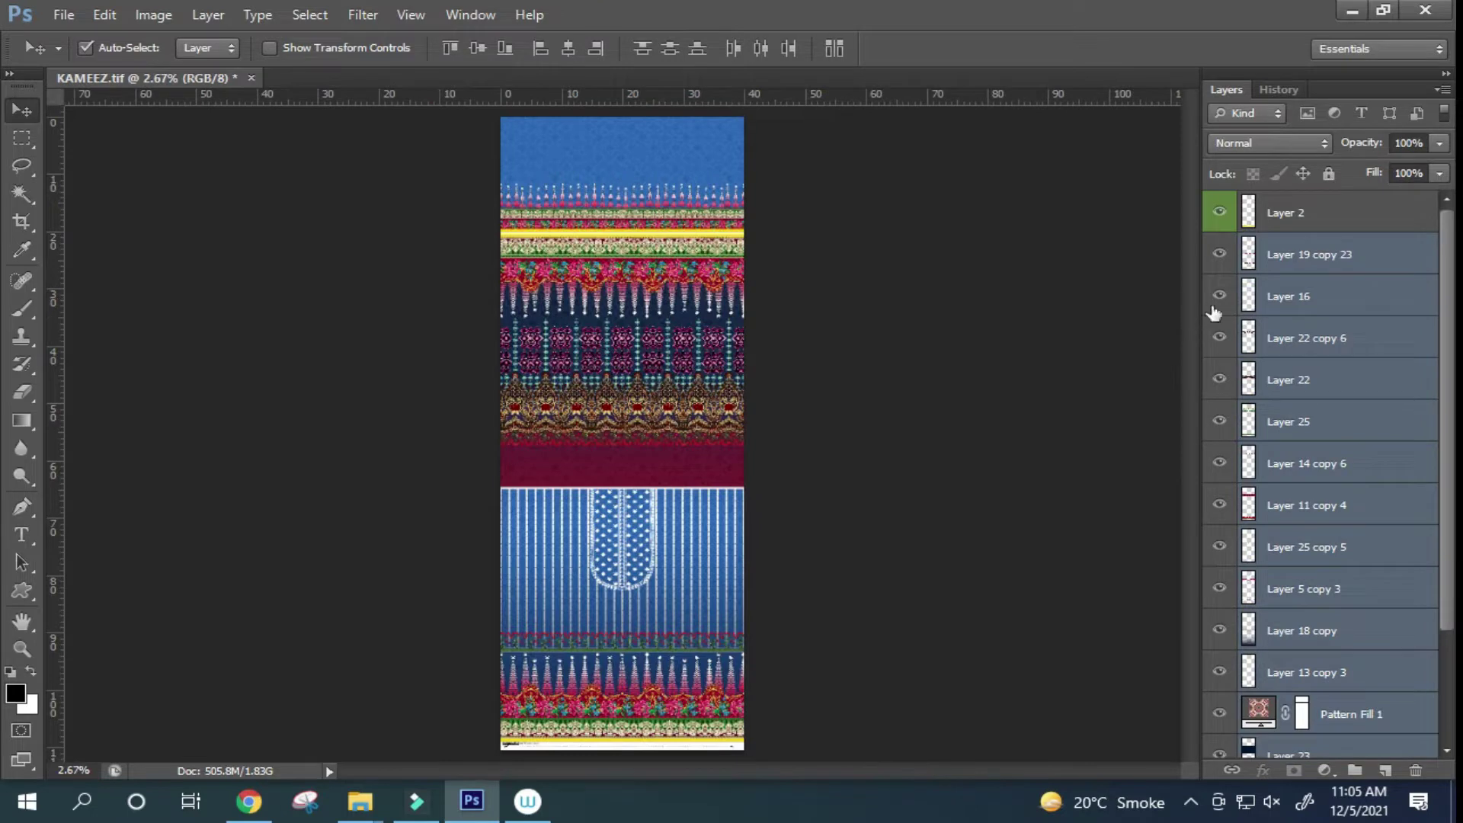
- Toggle the visibility of Layer 19 copy 23, Layer 16 and Layer 22 copy 6 to identify their motifs
click(1322, 258)
click(1220, 256)
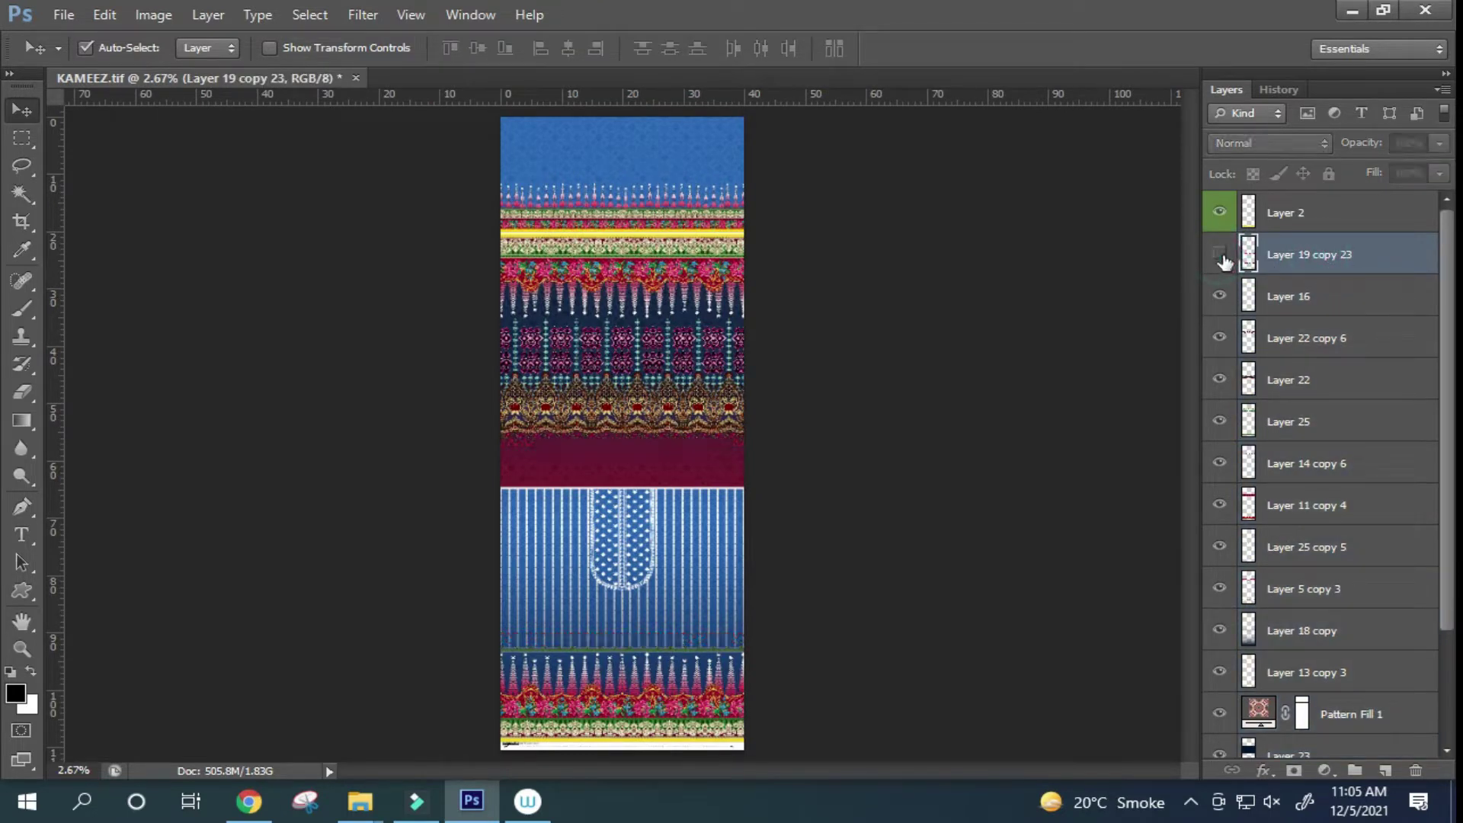
click(1220, 257)
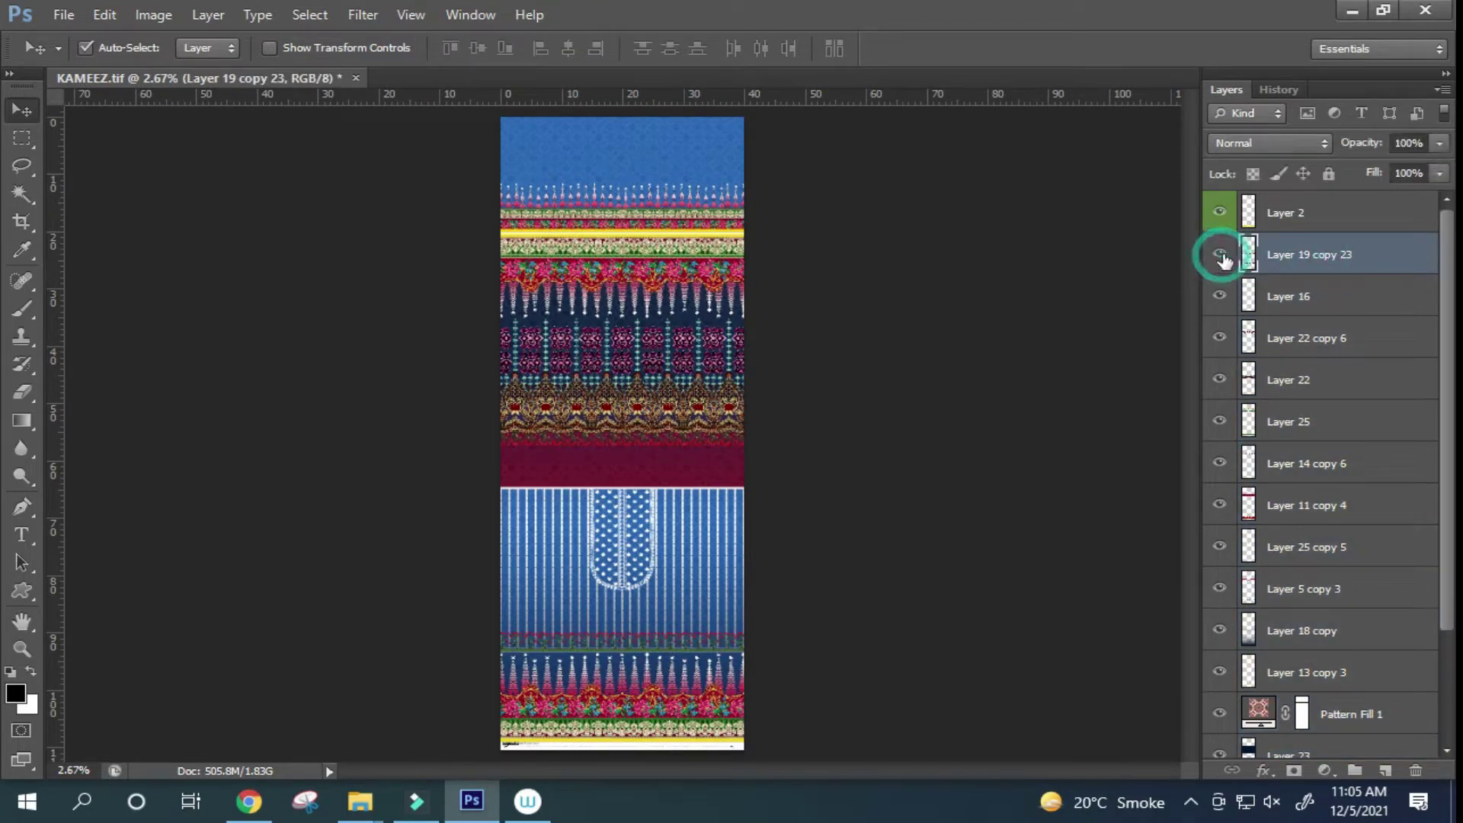
click(1220, 298)
click(1220, 298)
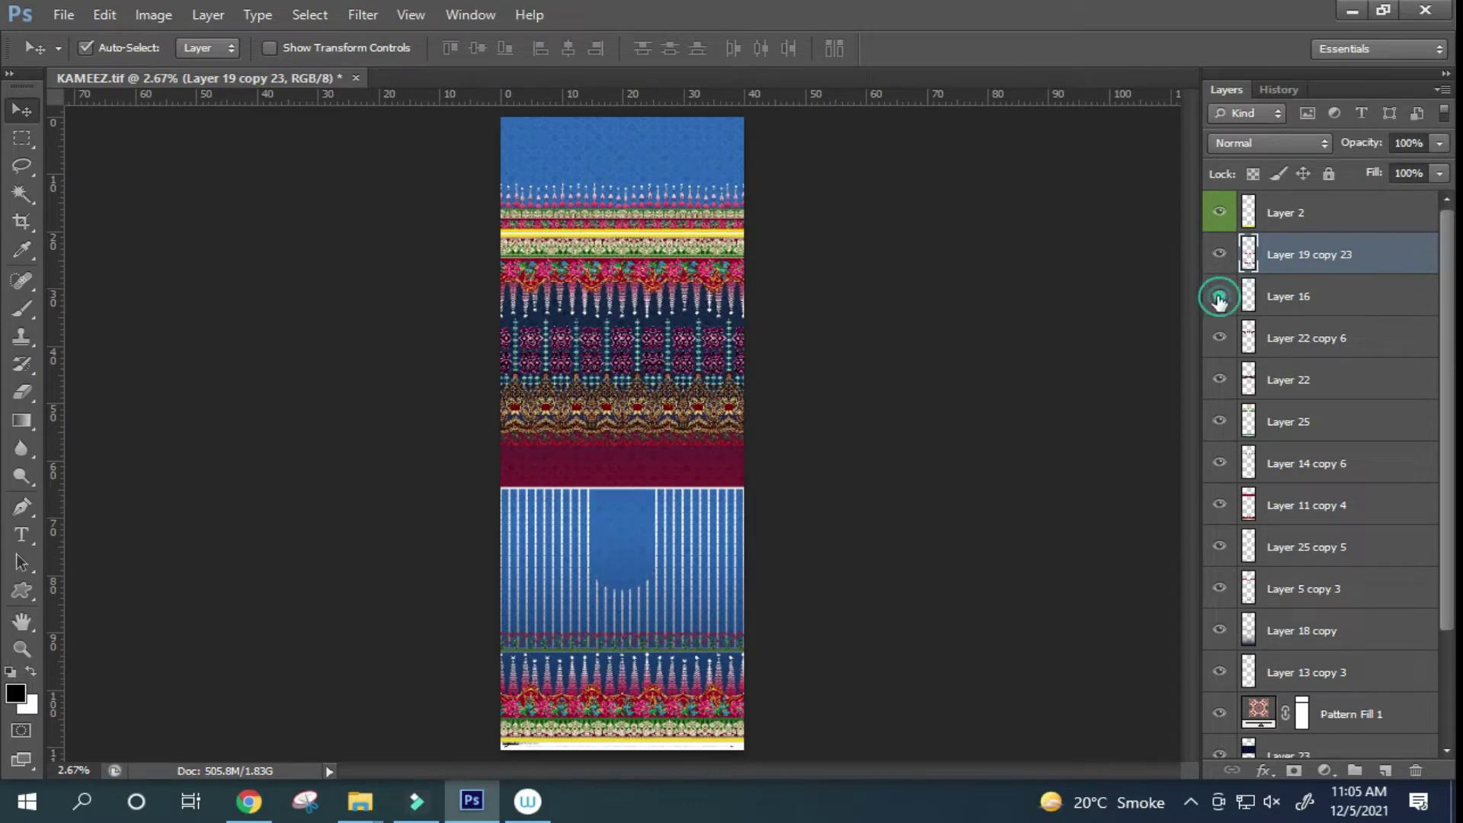
click(1220, 337)
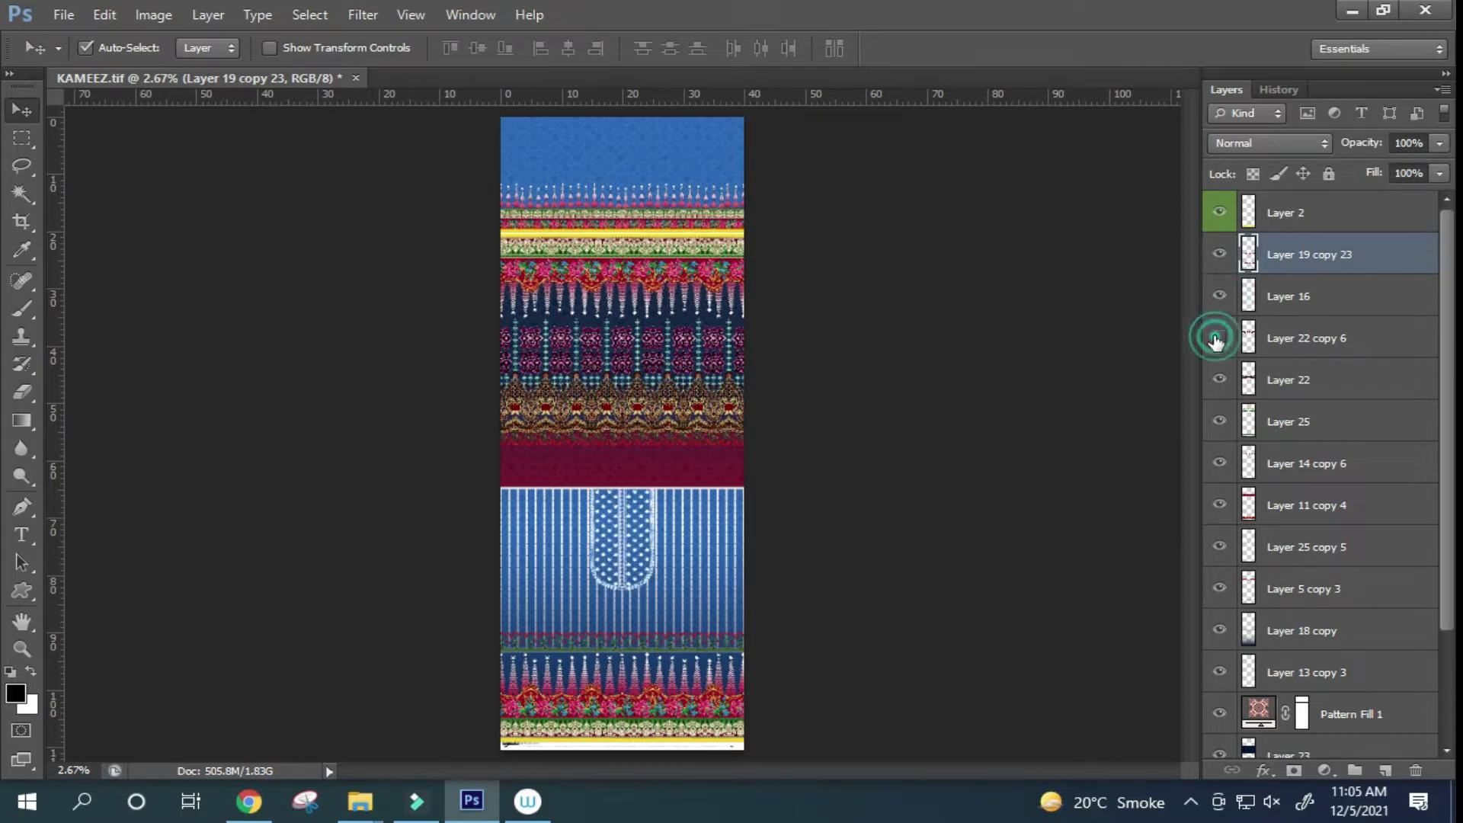
click(1219, 339)
- Hide and show Layer 22 and Layer 25 to check which border parts they contain
click(1218, 384)
click(1218, 385)
click(1218, 420)
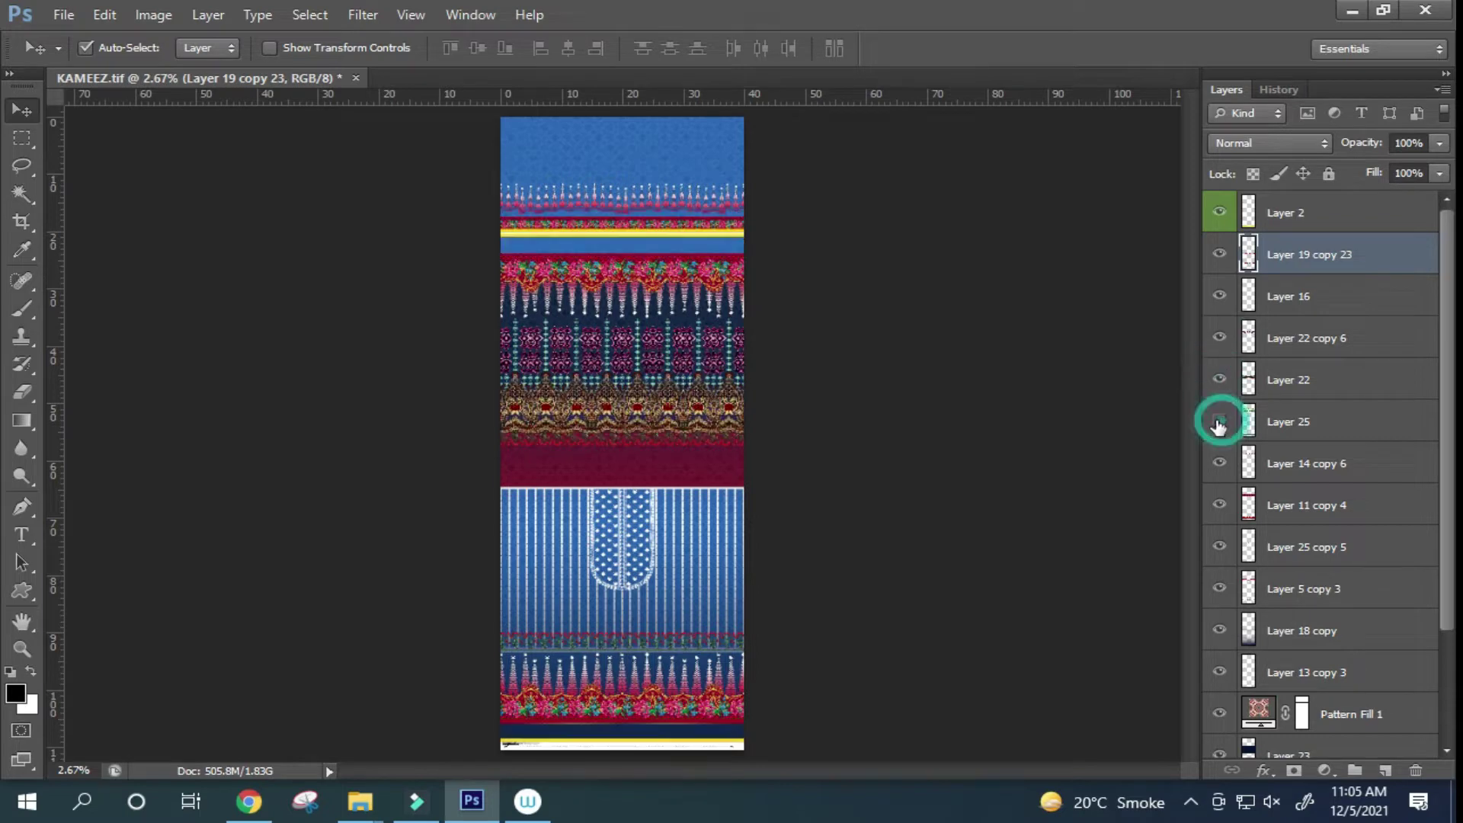
click(1221, 424)
click(1219, 421)
click(1219, 422)
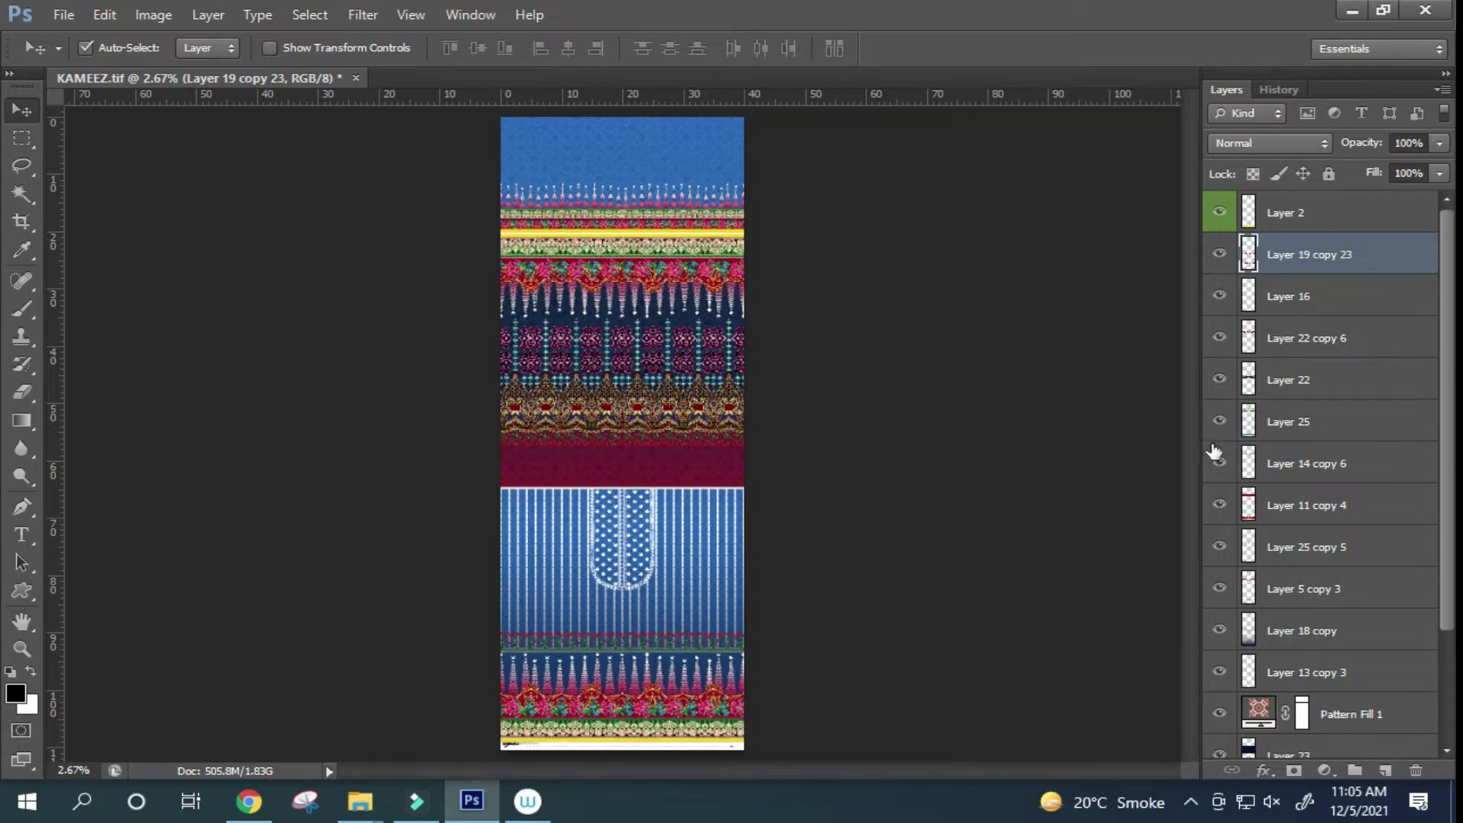
- Toggle the visibility of Layer 14 copy 6, Layer 25 copy 5 and Layer 11 copy 4 to examine their elements
click(1220, 464)
click(1219, 465)
click(1220, 545)
click(1220, 545)
click(1220, 506)
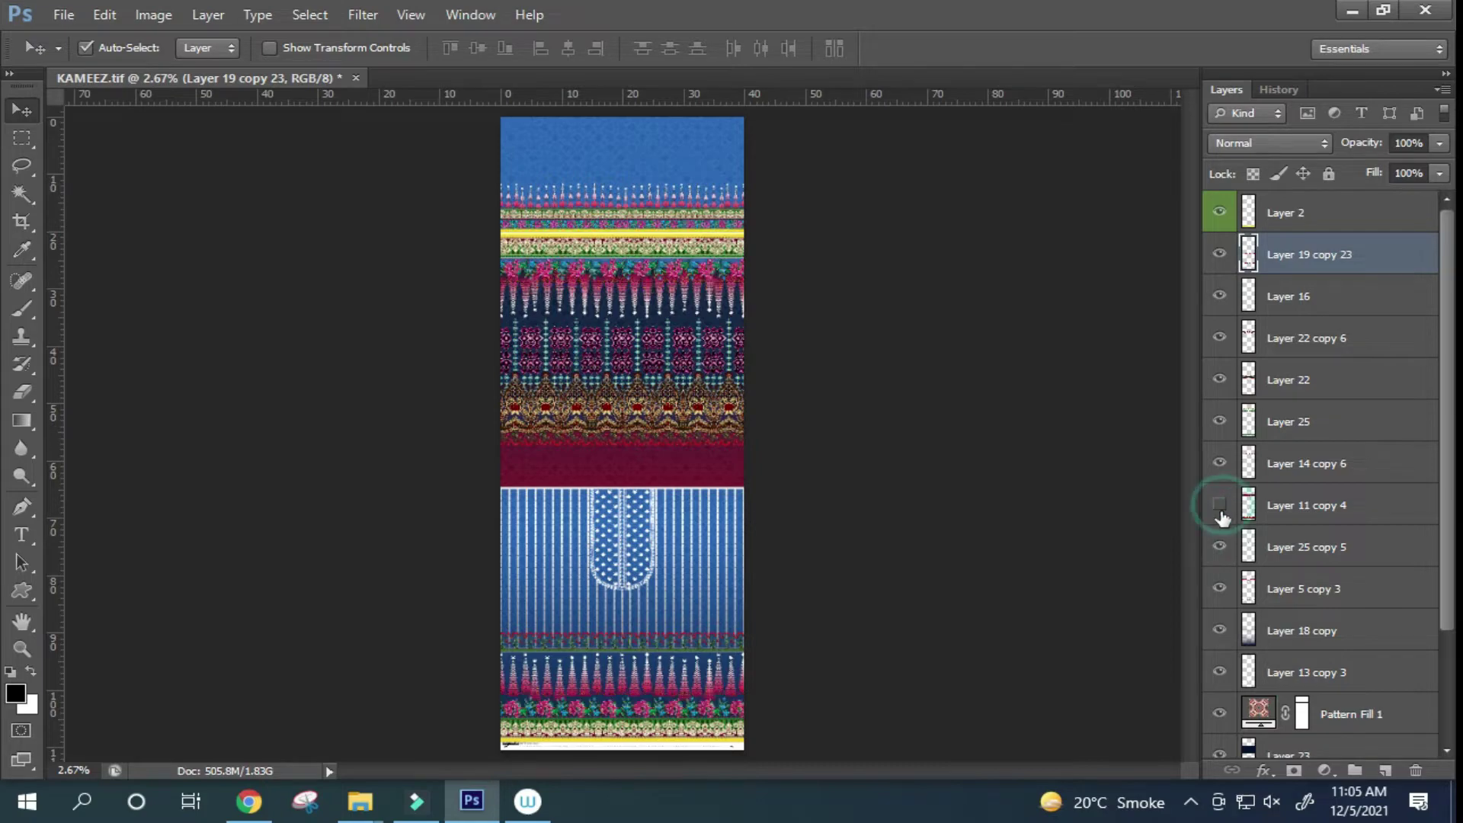
click(1220, 506)
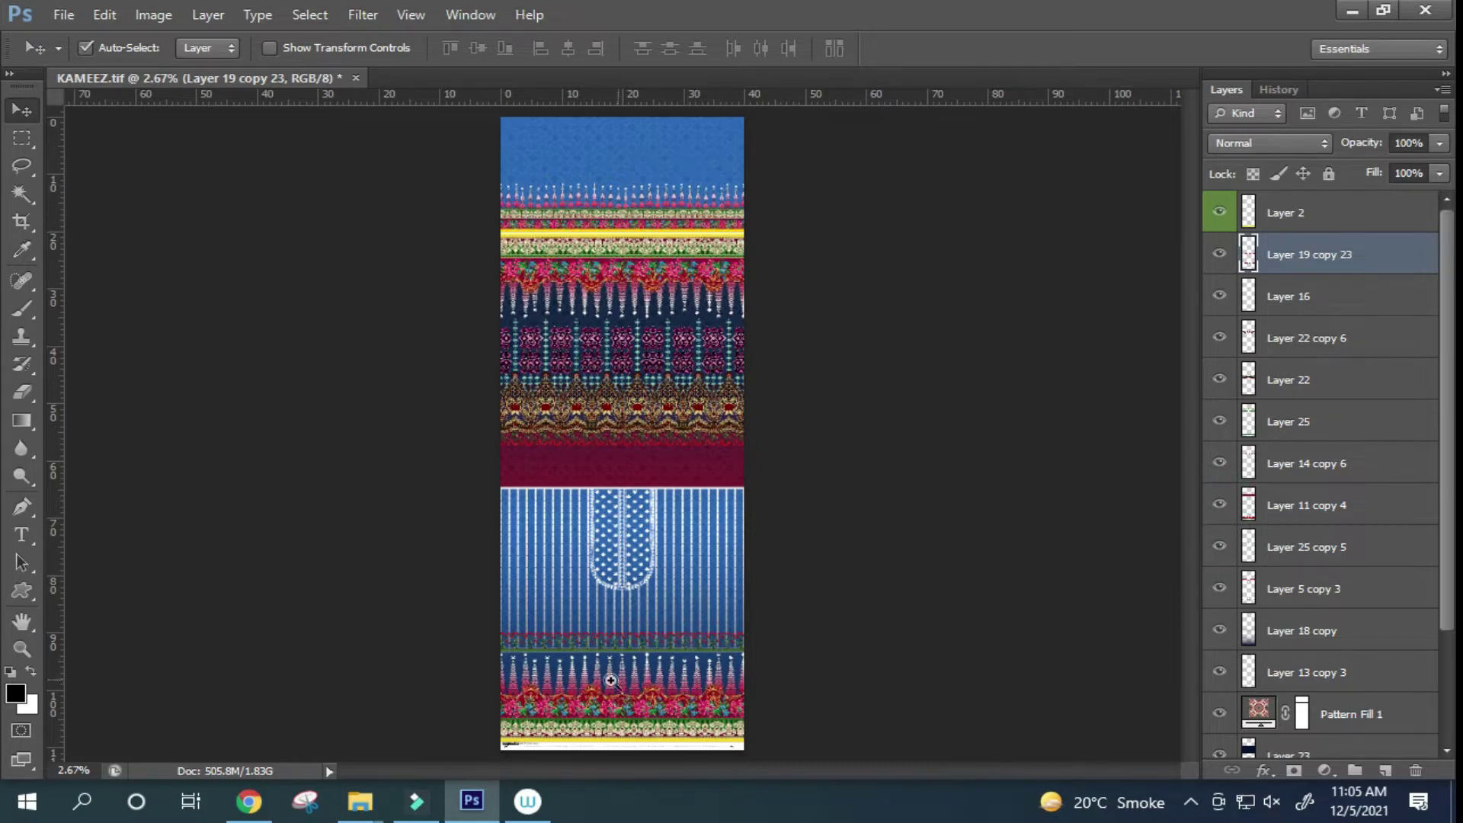
- Examine the leaf spikes, floral band and cream lace border along the kameez's hem
scroll(612, 694, up, 5)
drag(709, 539, 646, 455)
scroll(658, 657, up, 3)
scroll(659, 657, down, 3)
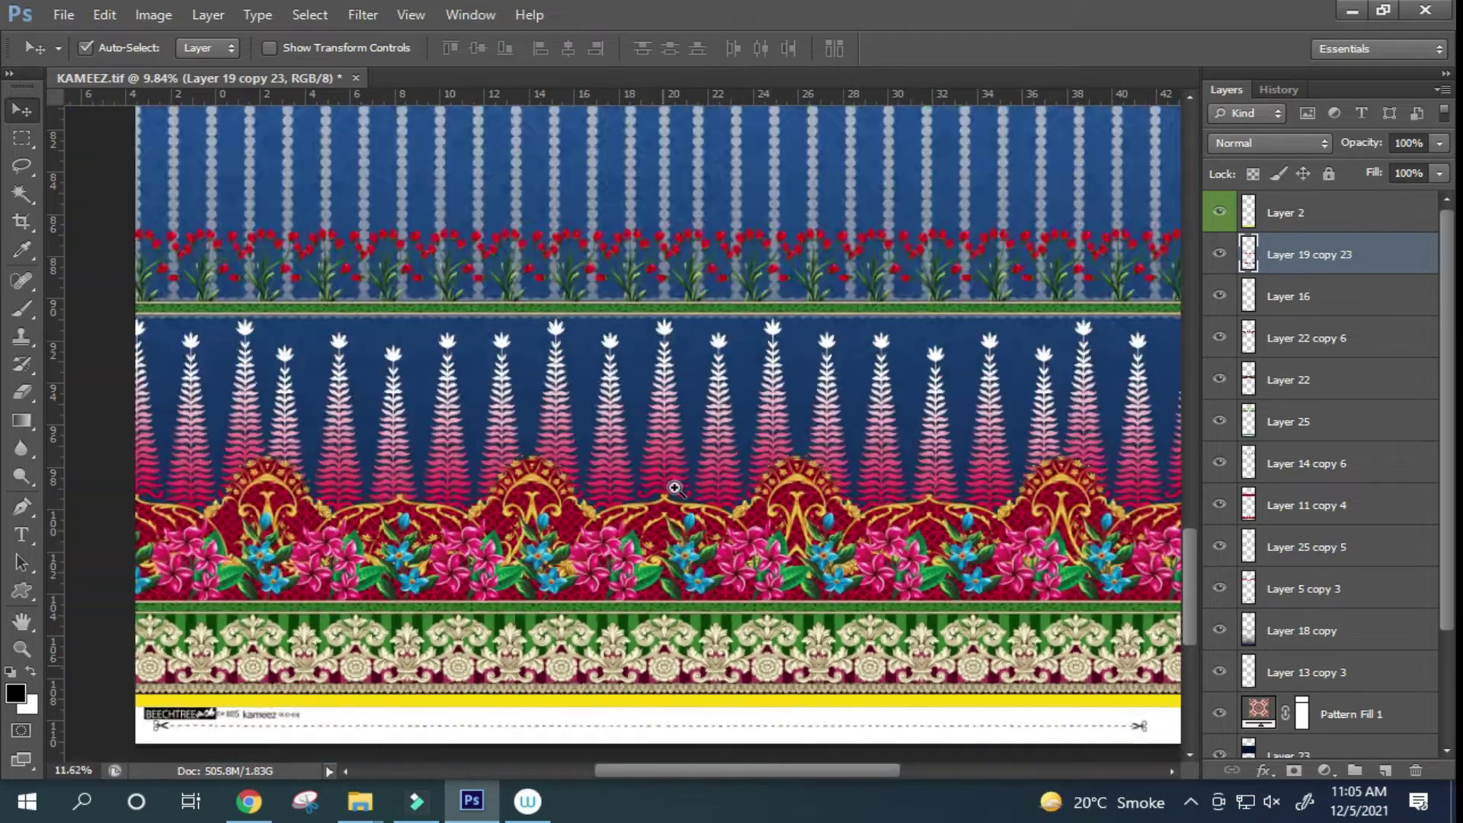
mouse_move(659, 657)
mouse_down()
mouse_move(469, 592)
mouse_move(440, 609)
mouse_move(662, 648)
mouse_up()
scroll(891, 595, up, 2)
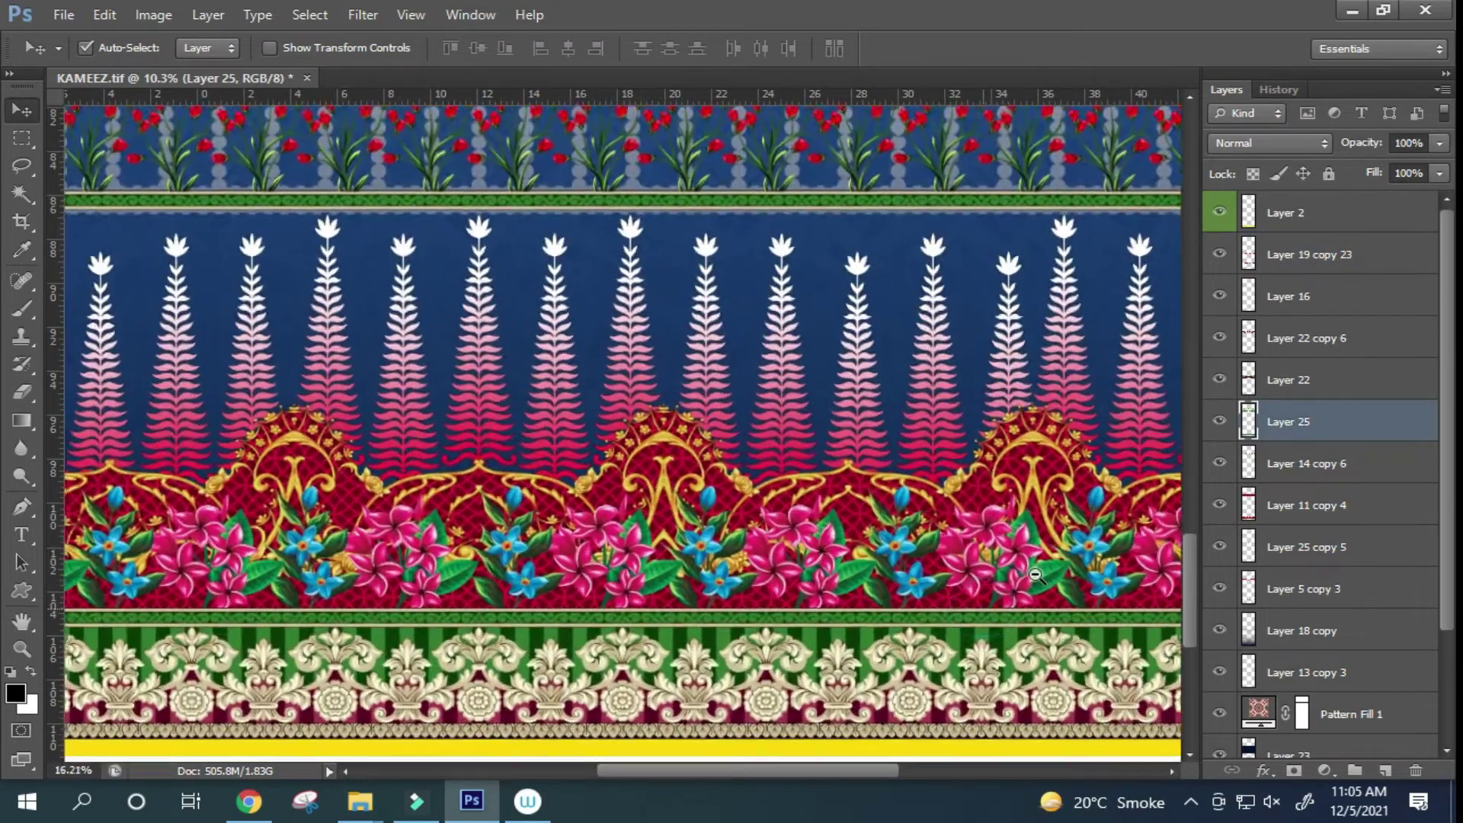
- Compare the kameez's lower border with the WhatsApp reference photo from the 57 v29 folder, ending back in Photoshop
mouse_move(360, 801)
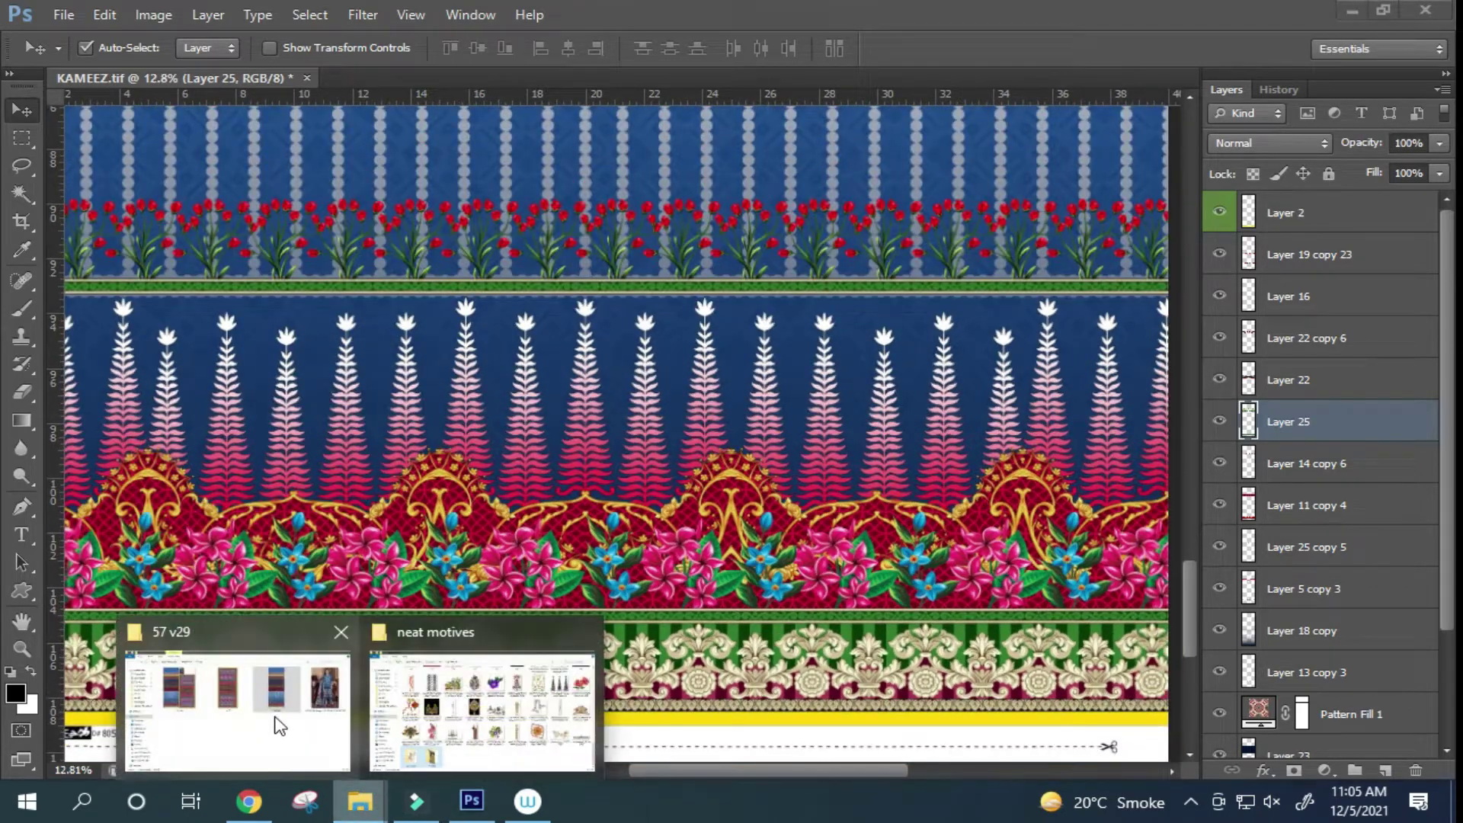
click(276, 716)
double_click(1250, 327)
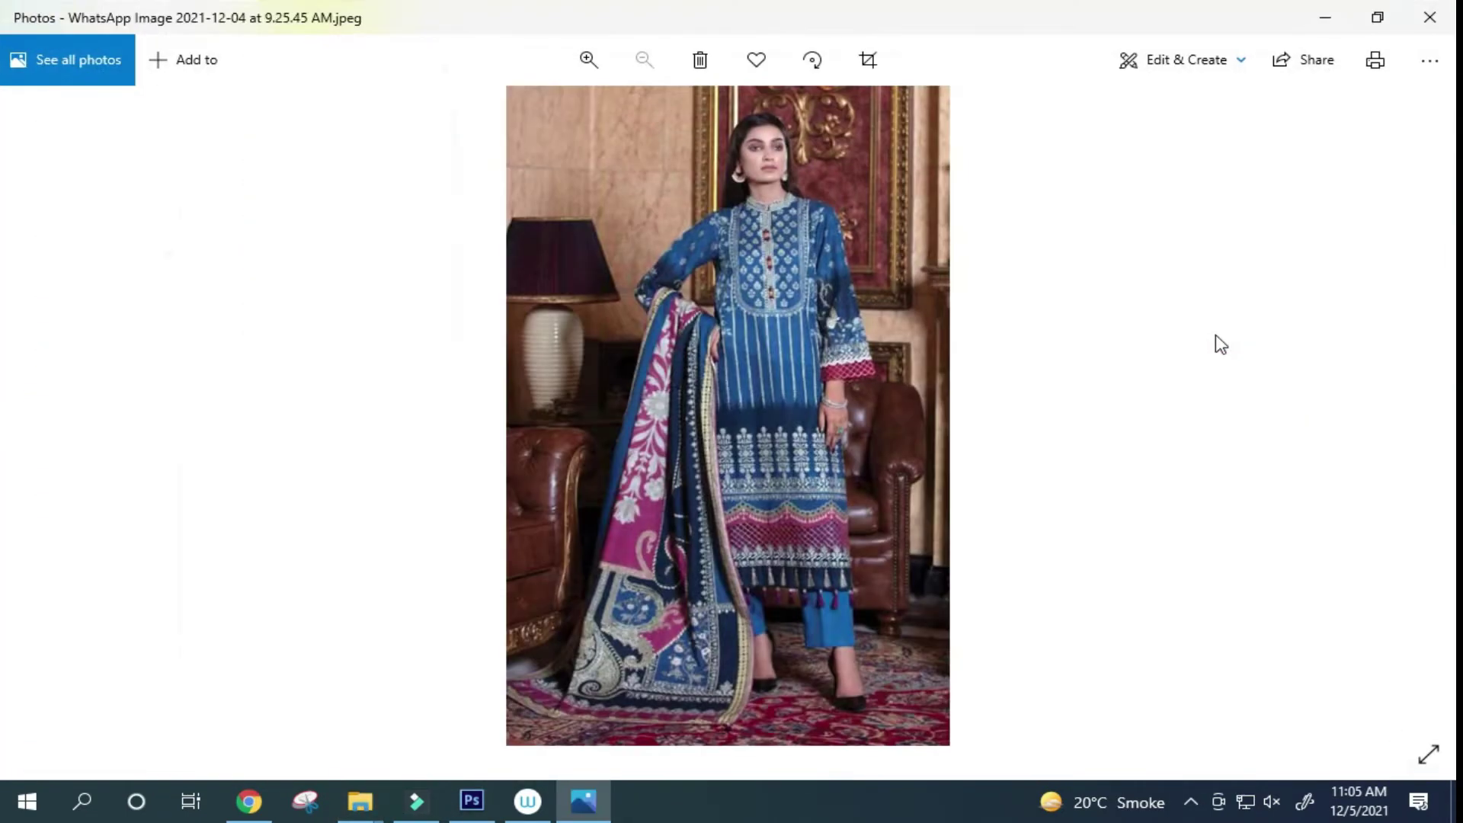
click(471, 800)
scroll(882, 336, down, 3)
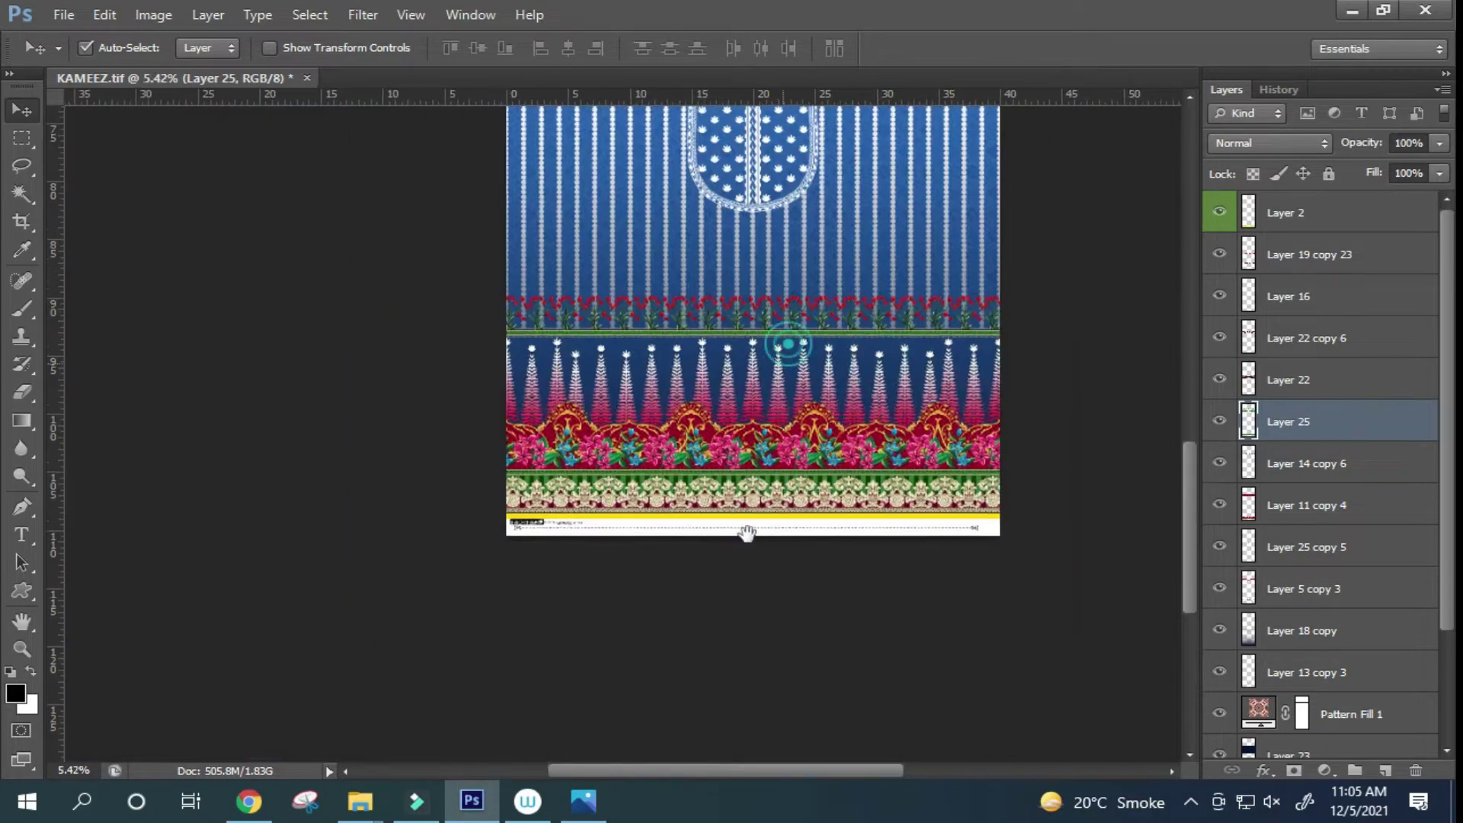
- Shift the dark gradient of Layer 18 copy sideways off half of the kameez to demonstrate its shading
drag(788, 343, 758, 550)
ctrl+click(748, 574)
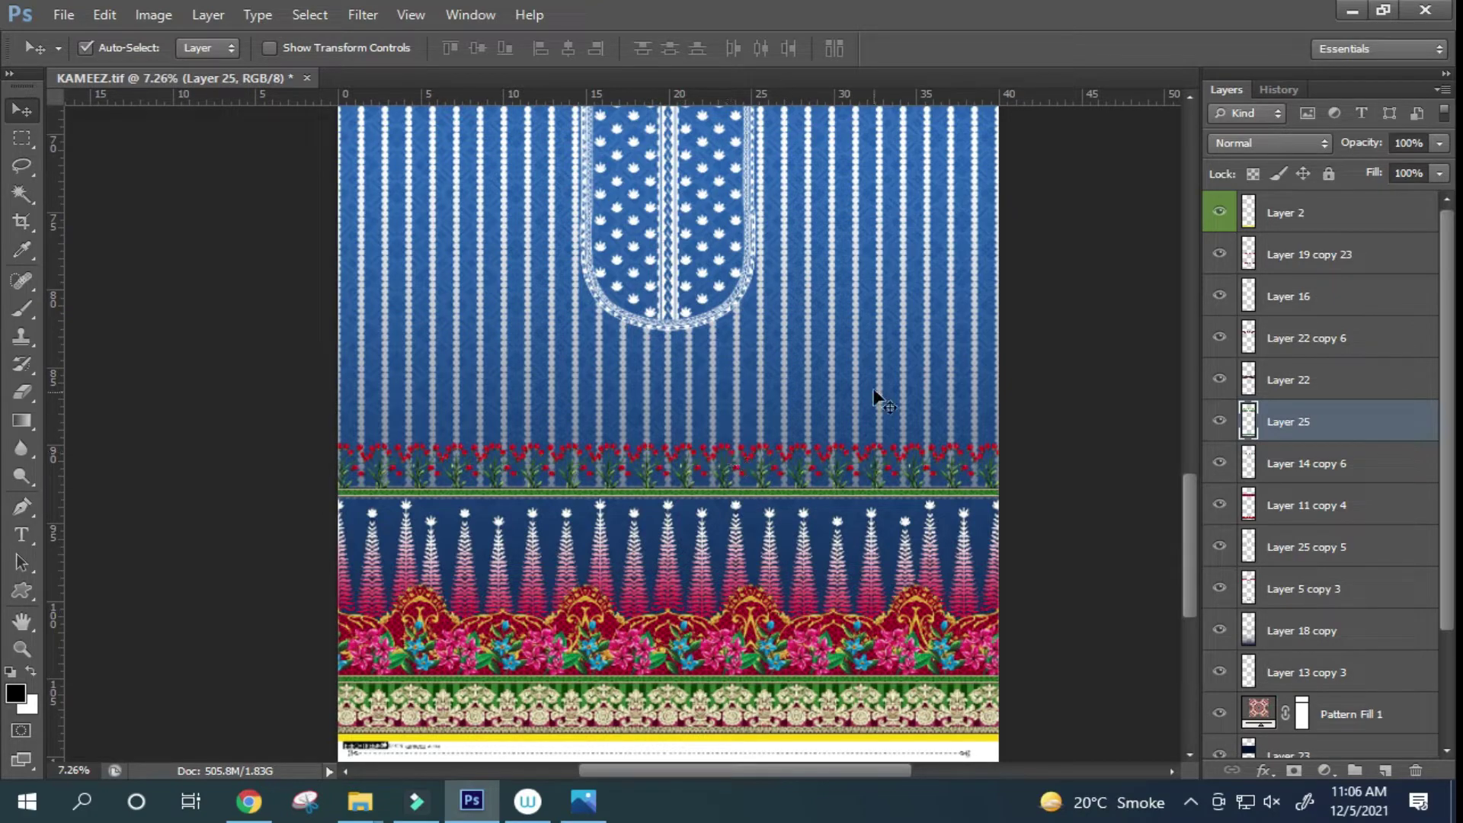
drag(952, 335, 626, 332)
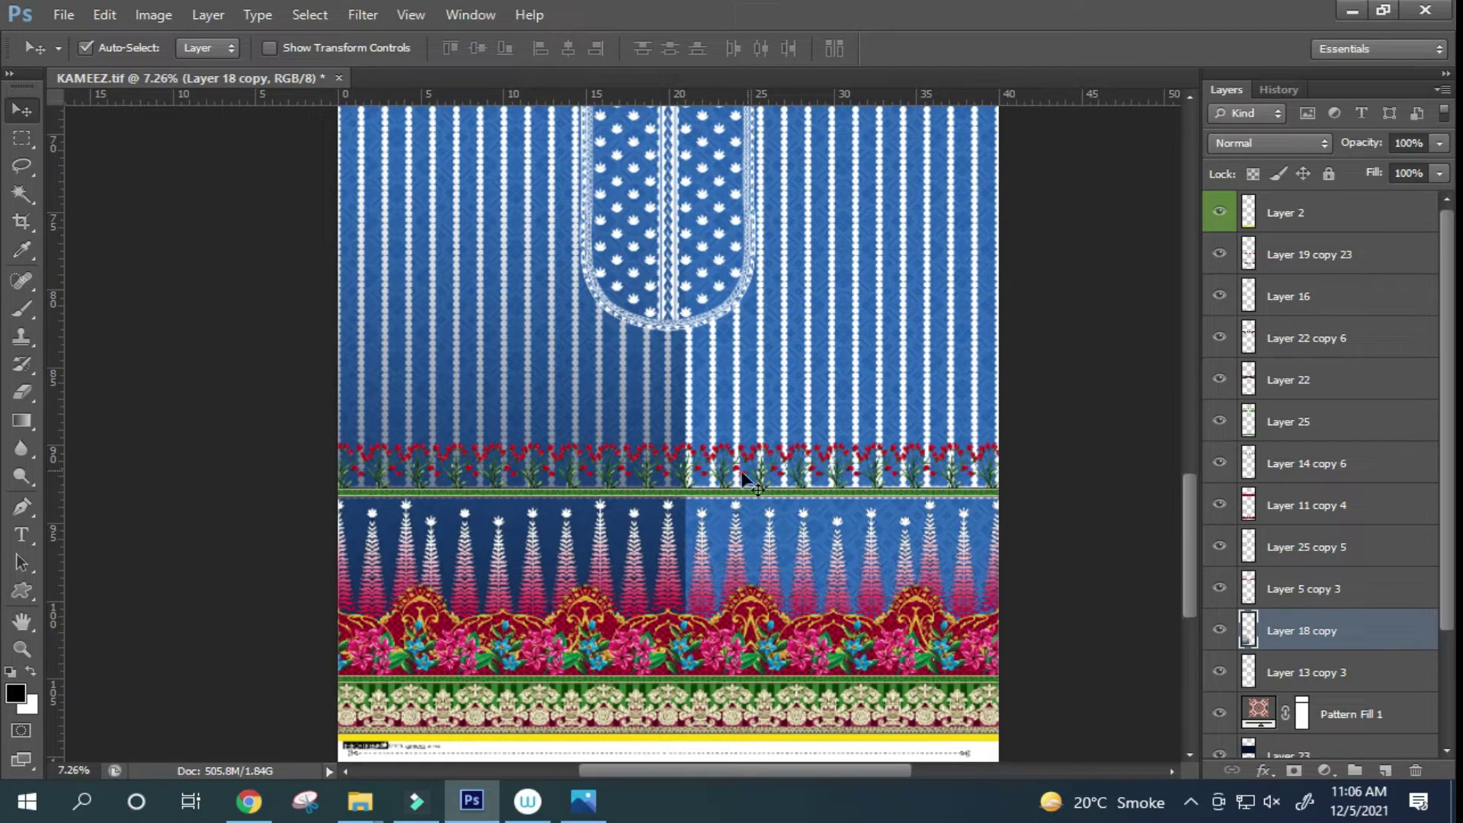
- Shift Pattern Fill 1 sideways to examine the geometric texture behind the dotted stripes, and undo the shift
scroll(989, 335, up, 5)
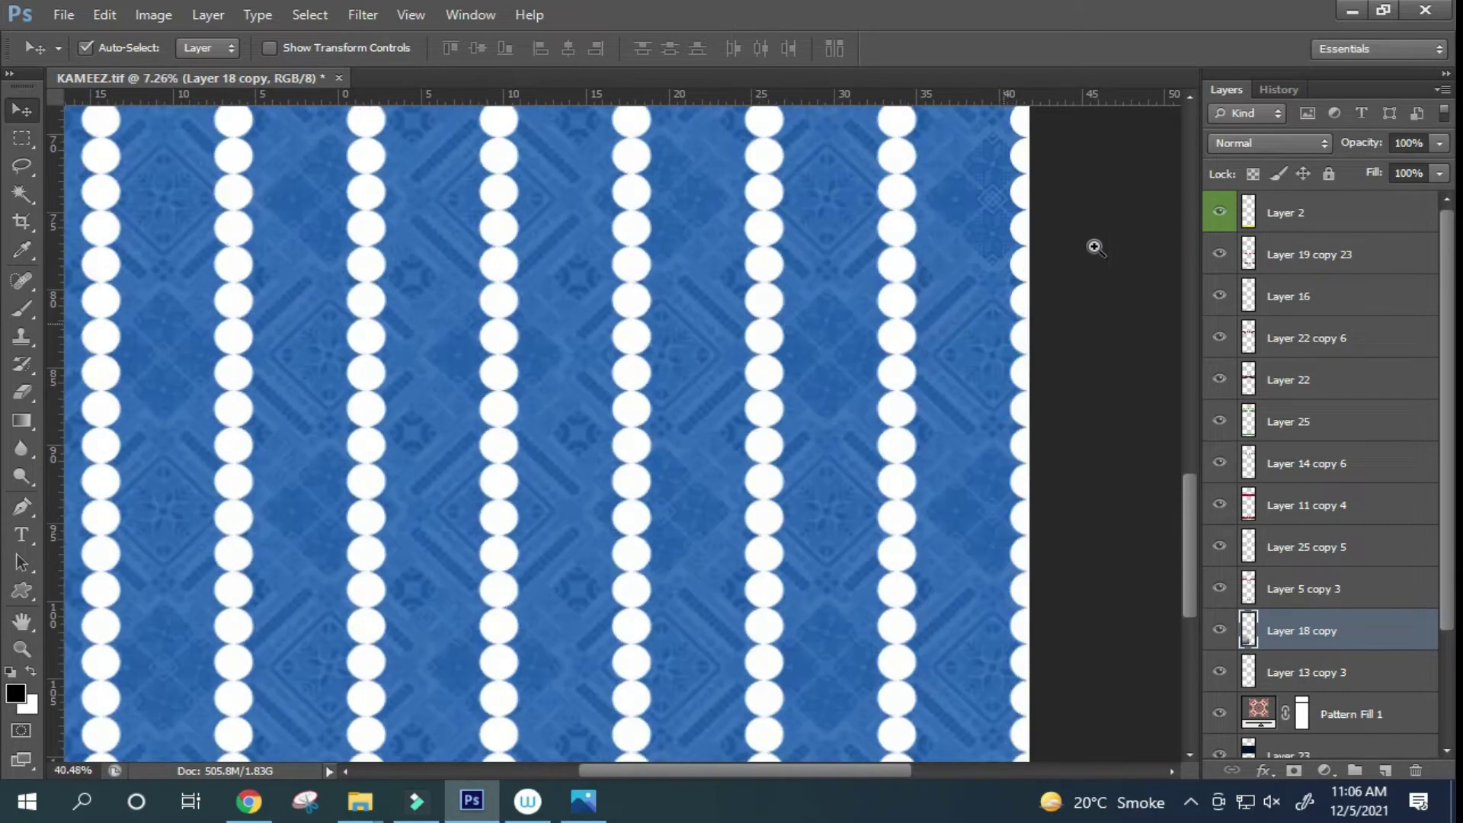
drag(990, 341, 834, 330)
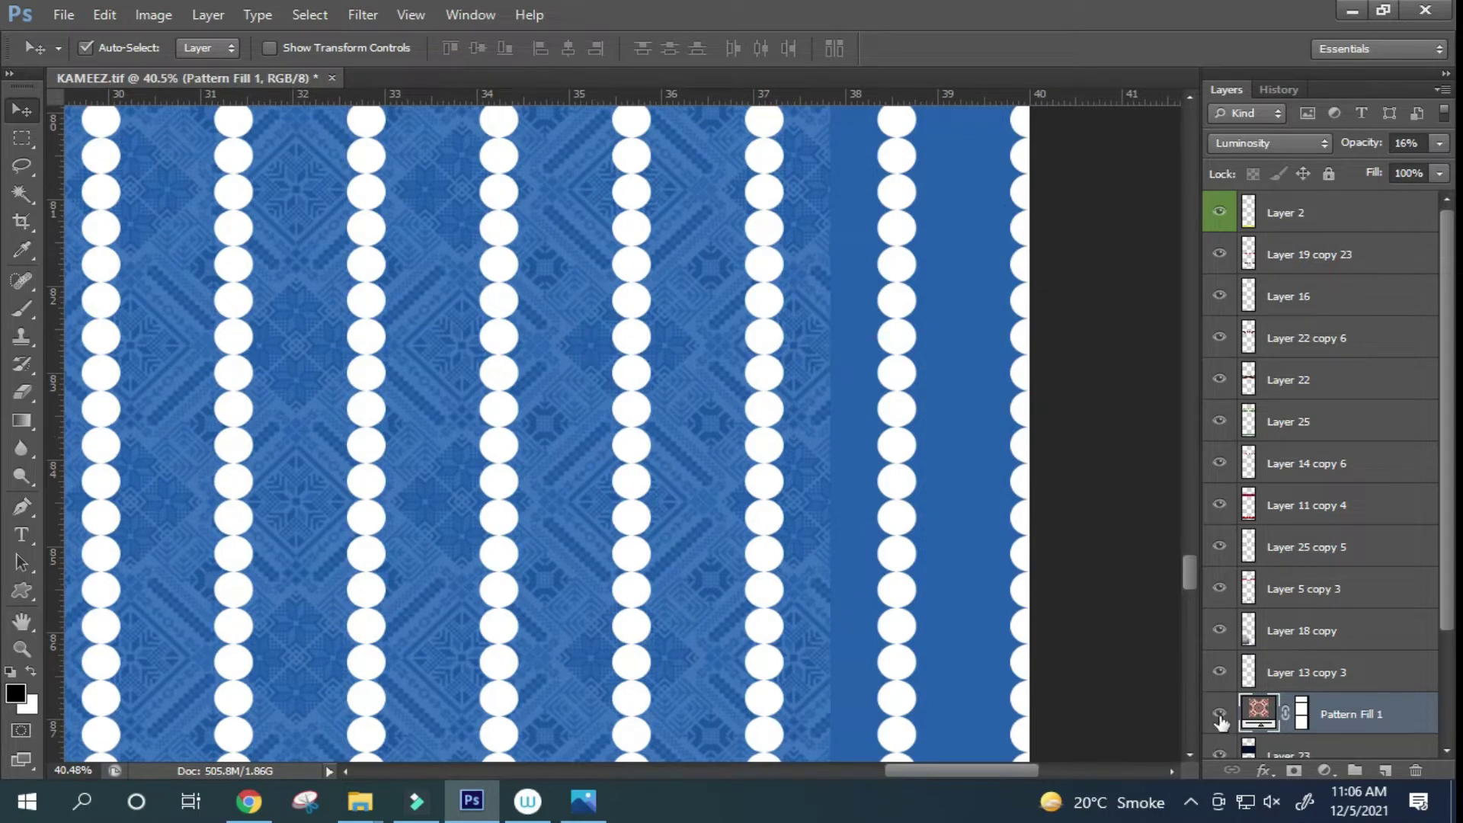
drag(956, 241, 1050, 207)
drag(580, 342, 800, 450)
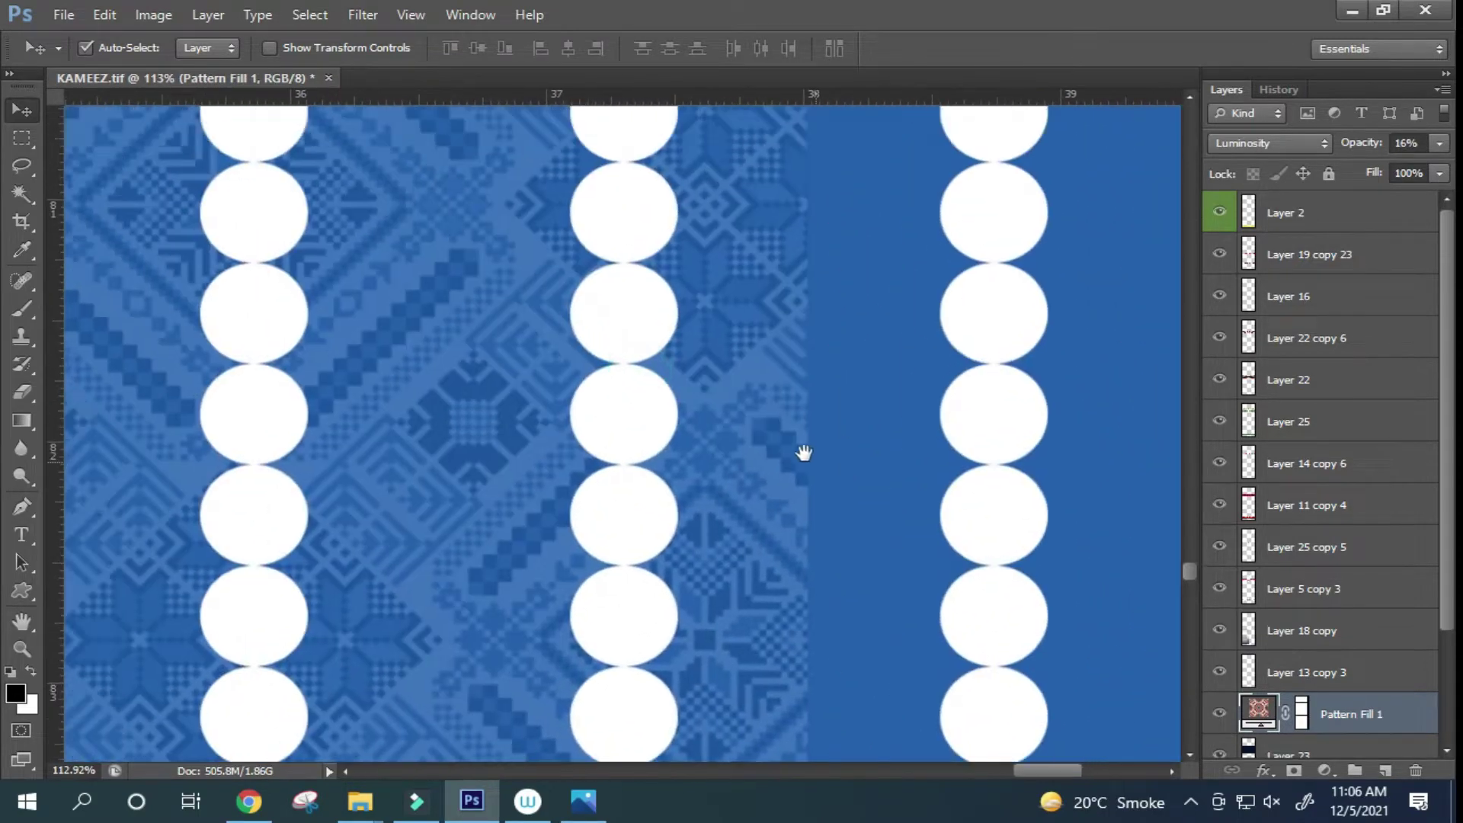
drag(764, 343, 909, 470)
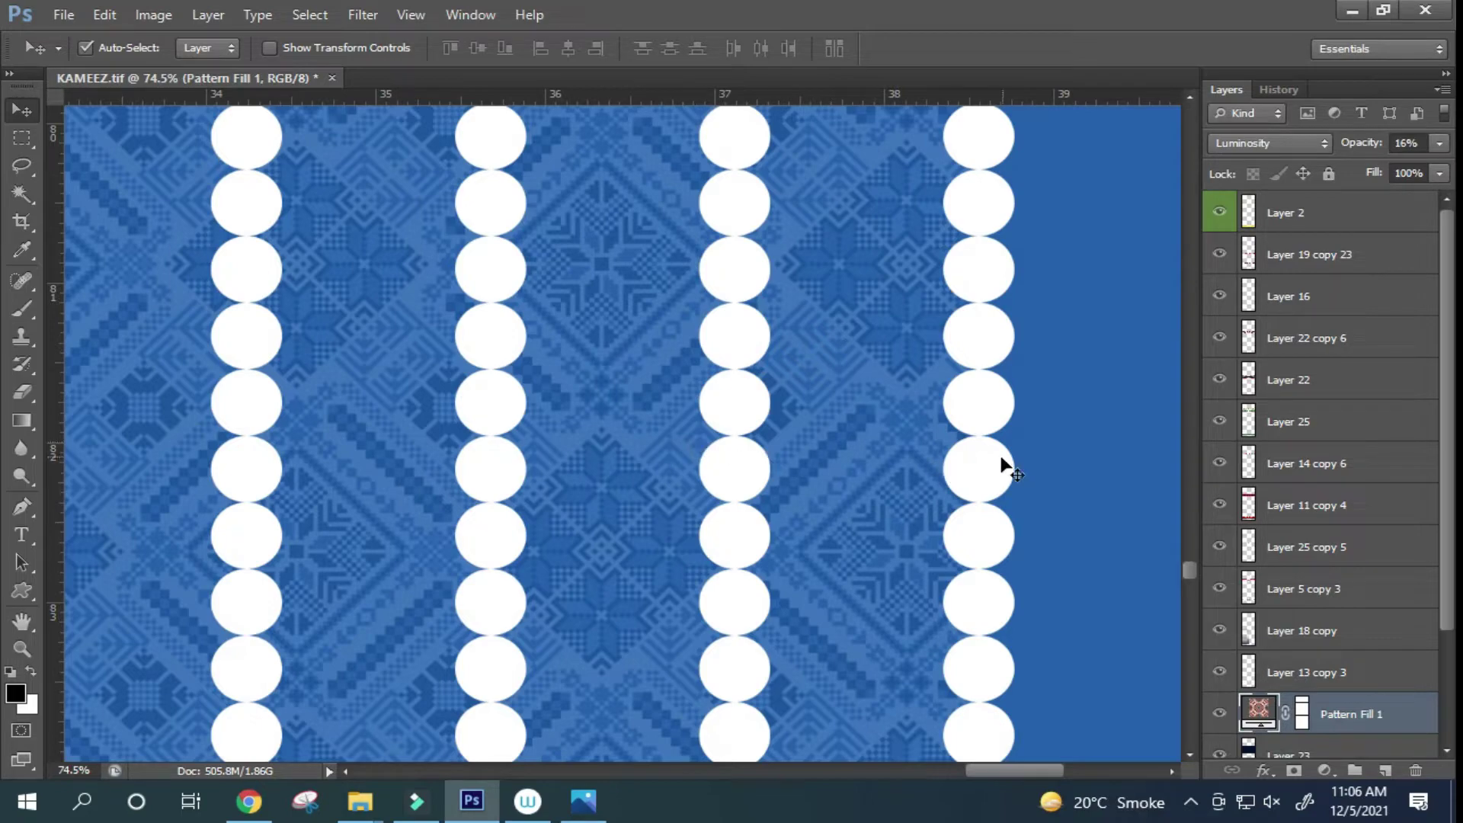
drag(810, 483, 660, 461)
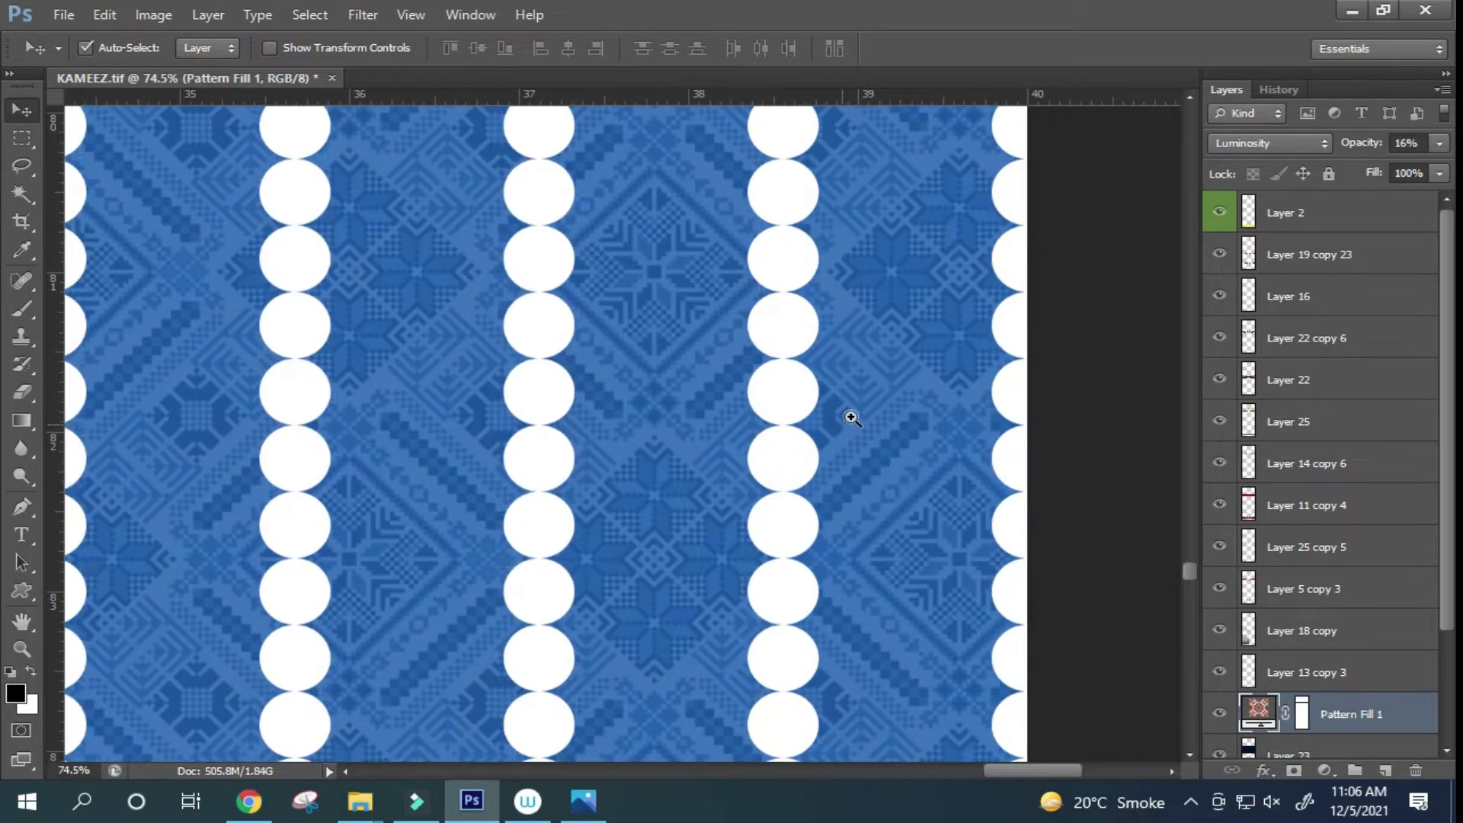
- Examine the rounded lotus-motif panel and its zigzag edging on the striped blue section
drag(851, 418, 713, 284)
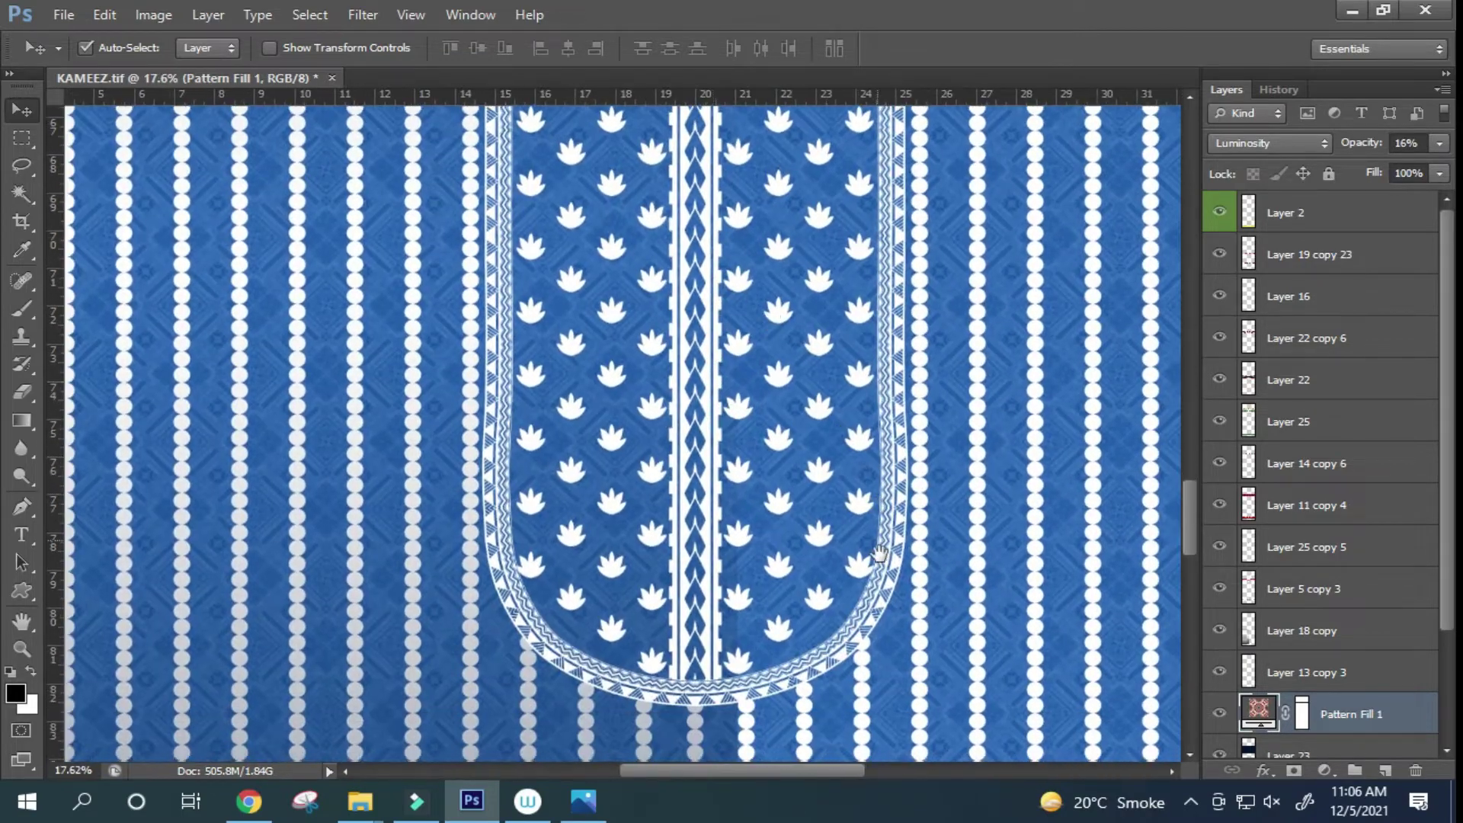
mouse_move(847, 660)
mouse_down()
mouse_move(952, 548)
mouse_move(943, 496)
mouse_move(855, 450)
mouse_move(810, 593)
mouse_up()
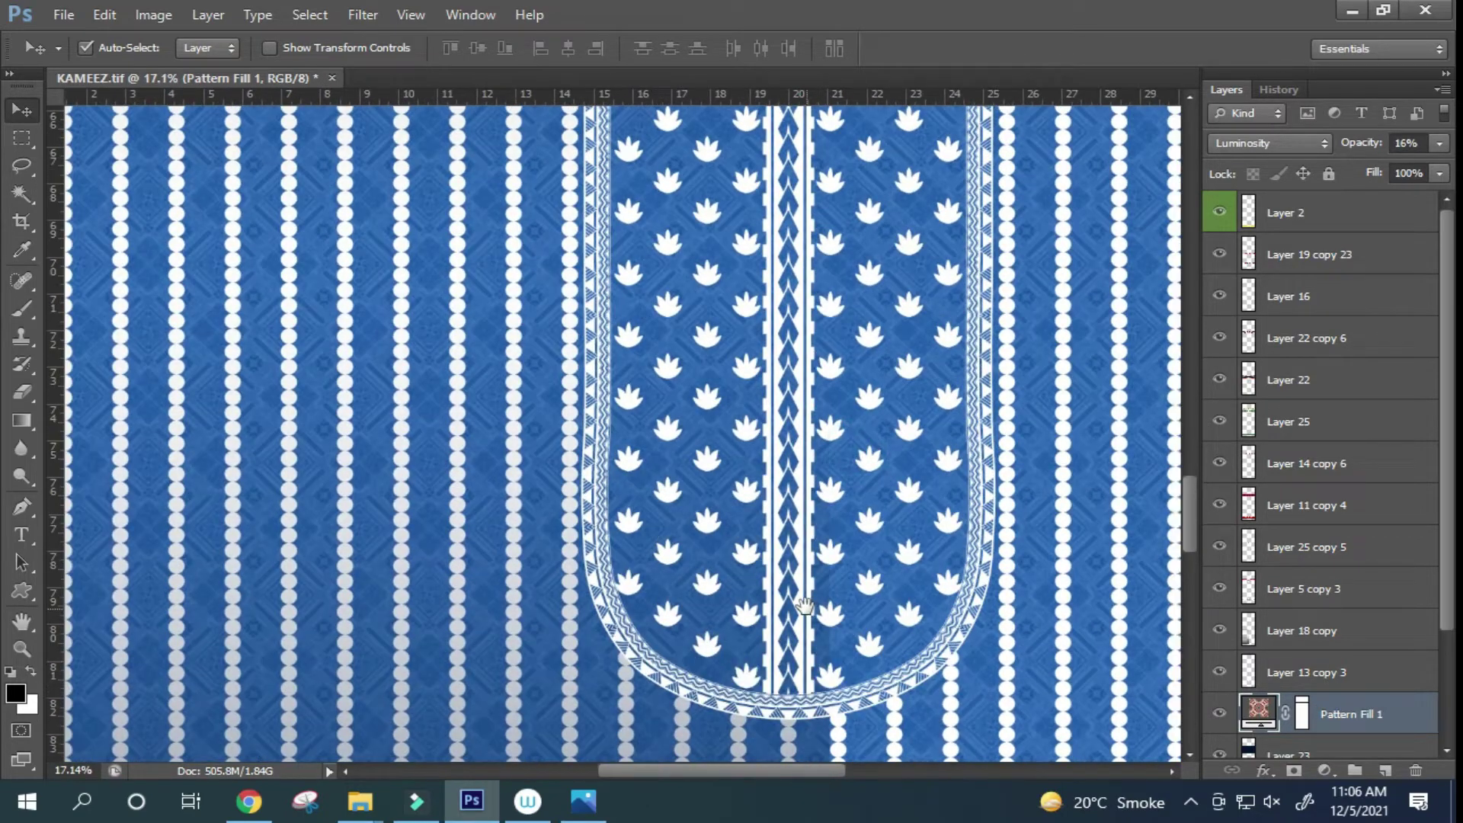
mouse_move(841, 509)
mouse_down()
mouse_move(805, 590)
mouse_move(751, 449)
mouse_move(766, 480)
mouse_up()
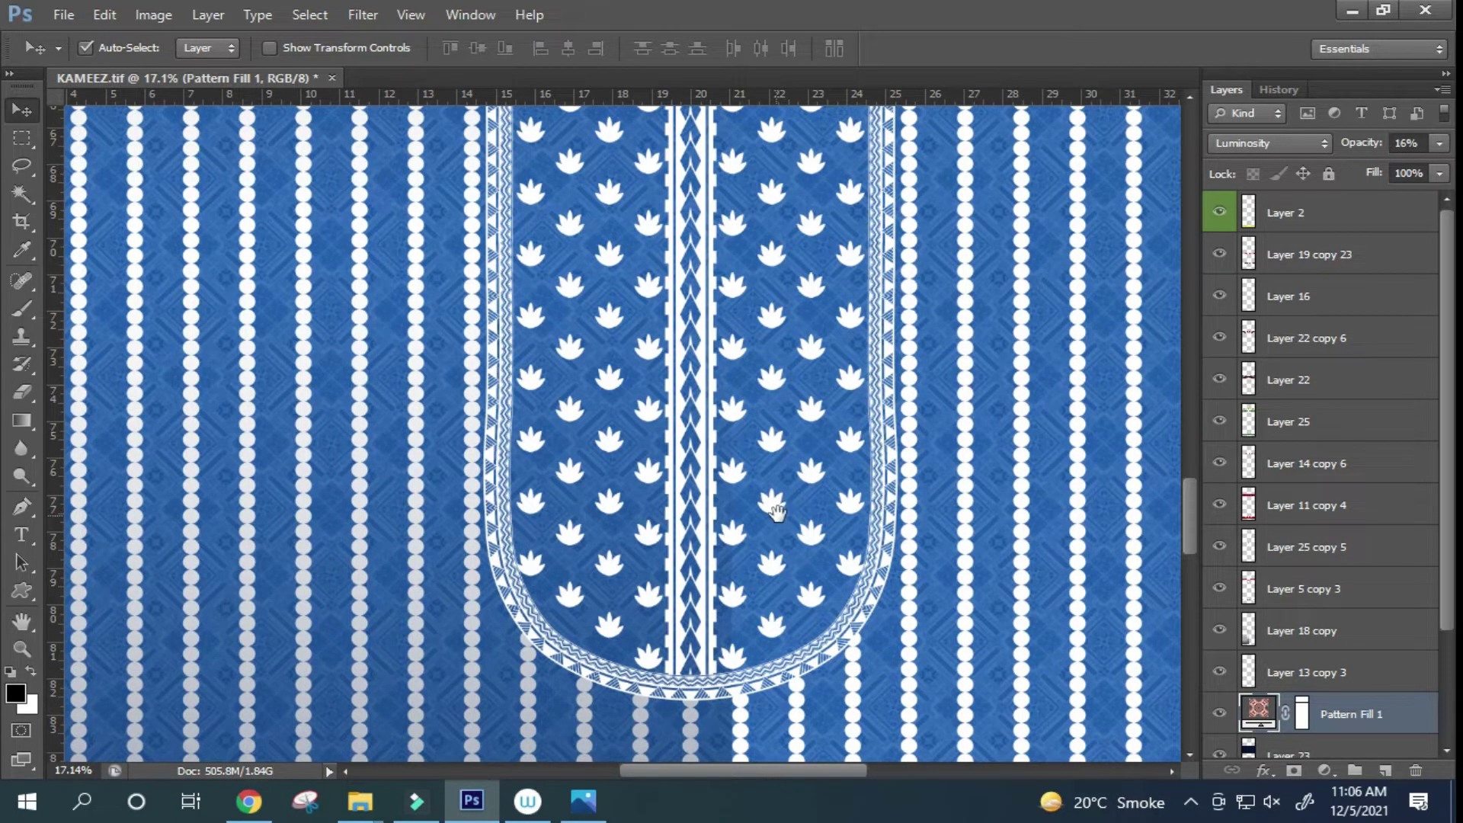
drag(866, 382, 750, 377)
drag(806, 339, 735, 629)
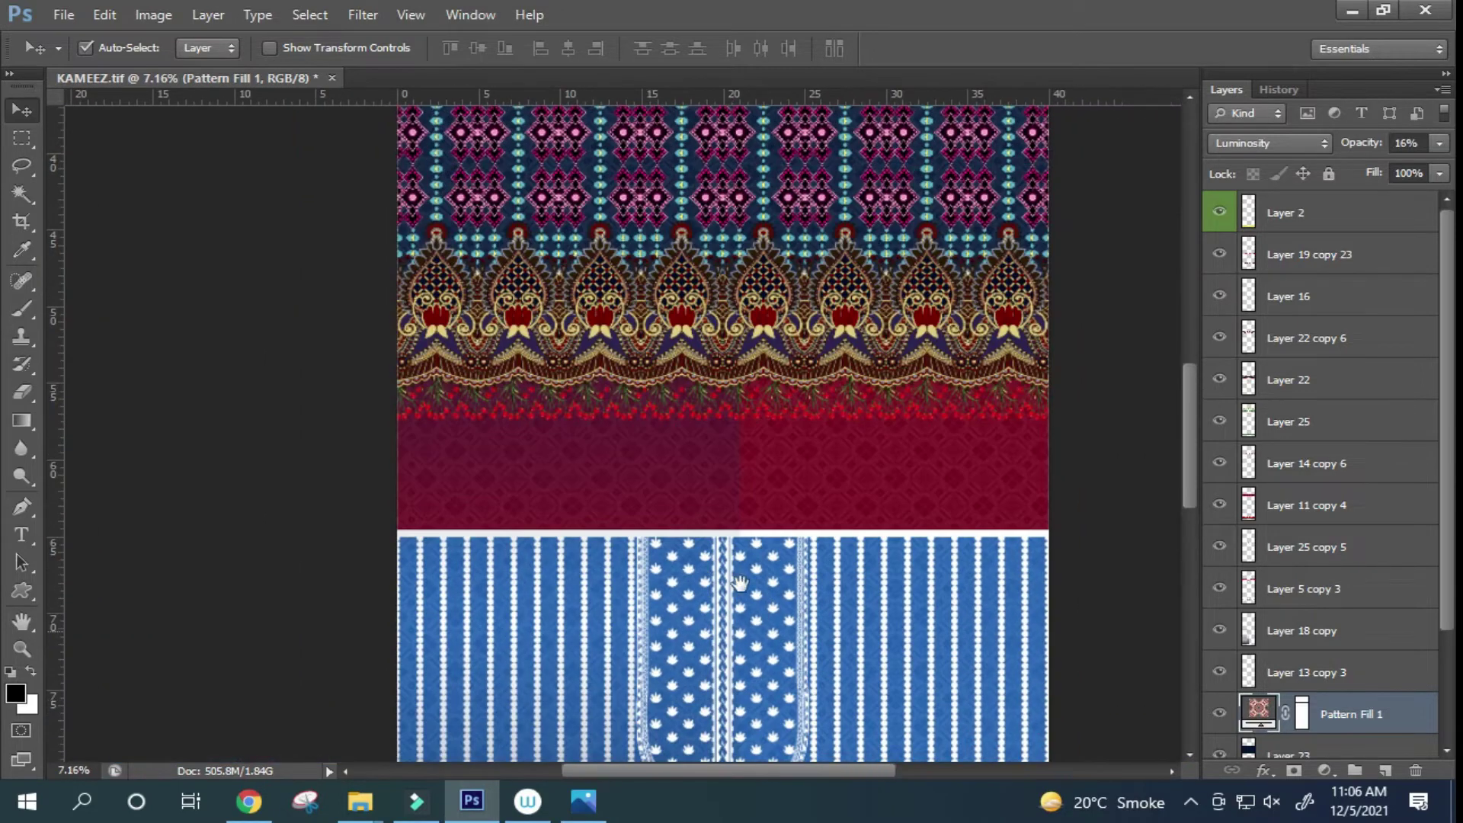
- Undo the sideways shift of Layer 18 copy's dark gradient and check the maroon band
drag(717, 442, 774, 428)
key(ctrl+alt+z)
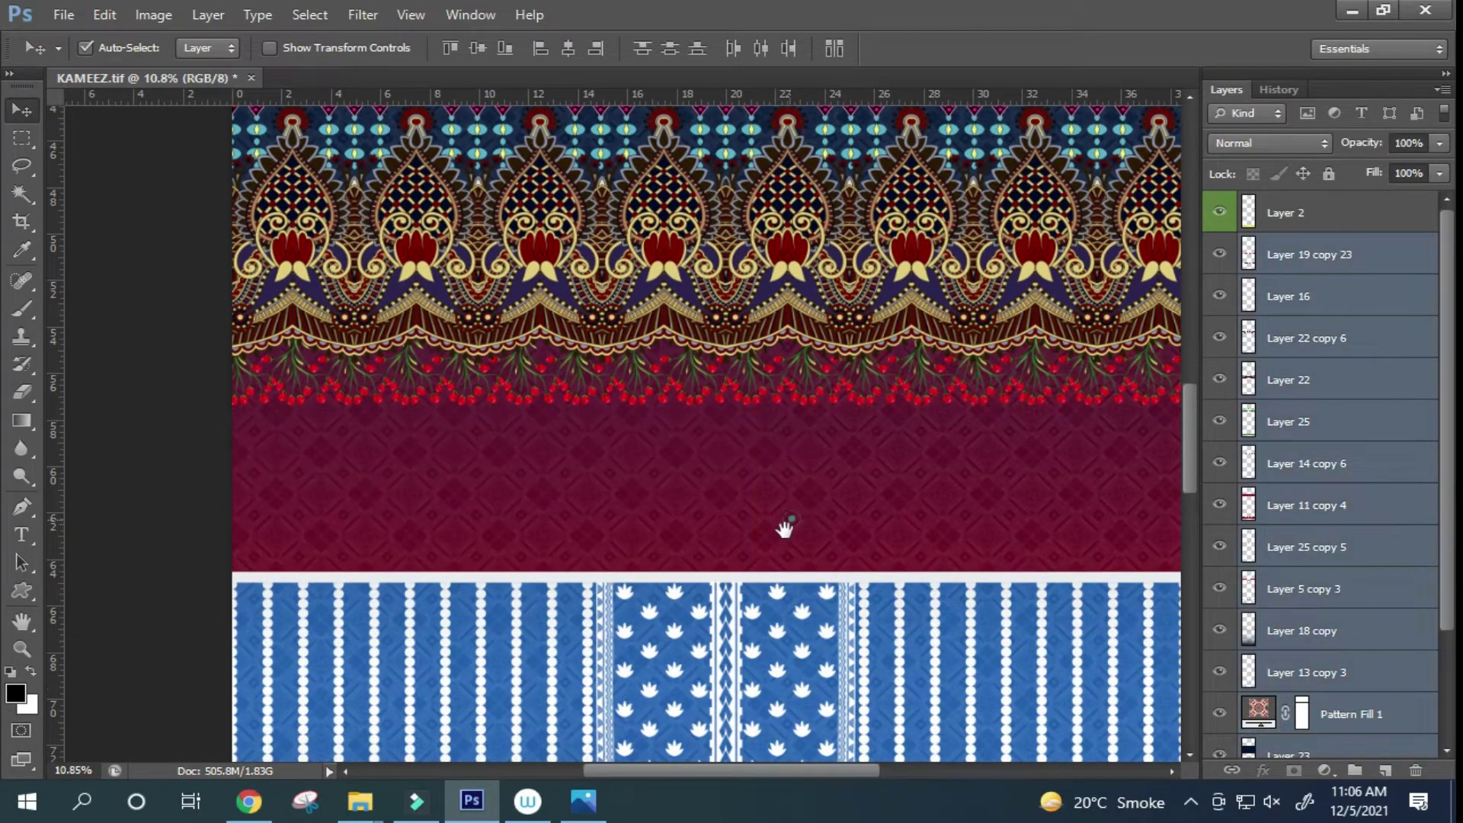
mouse_move(784, 527)
mouse_down()
mouse_move(772, 594)
mouse_move(774, 529)
mouse_up()
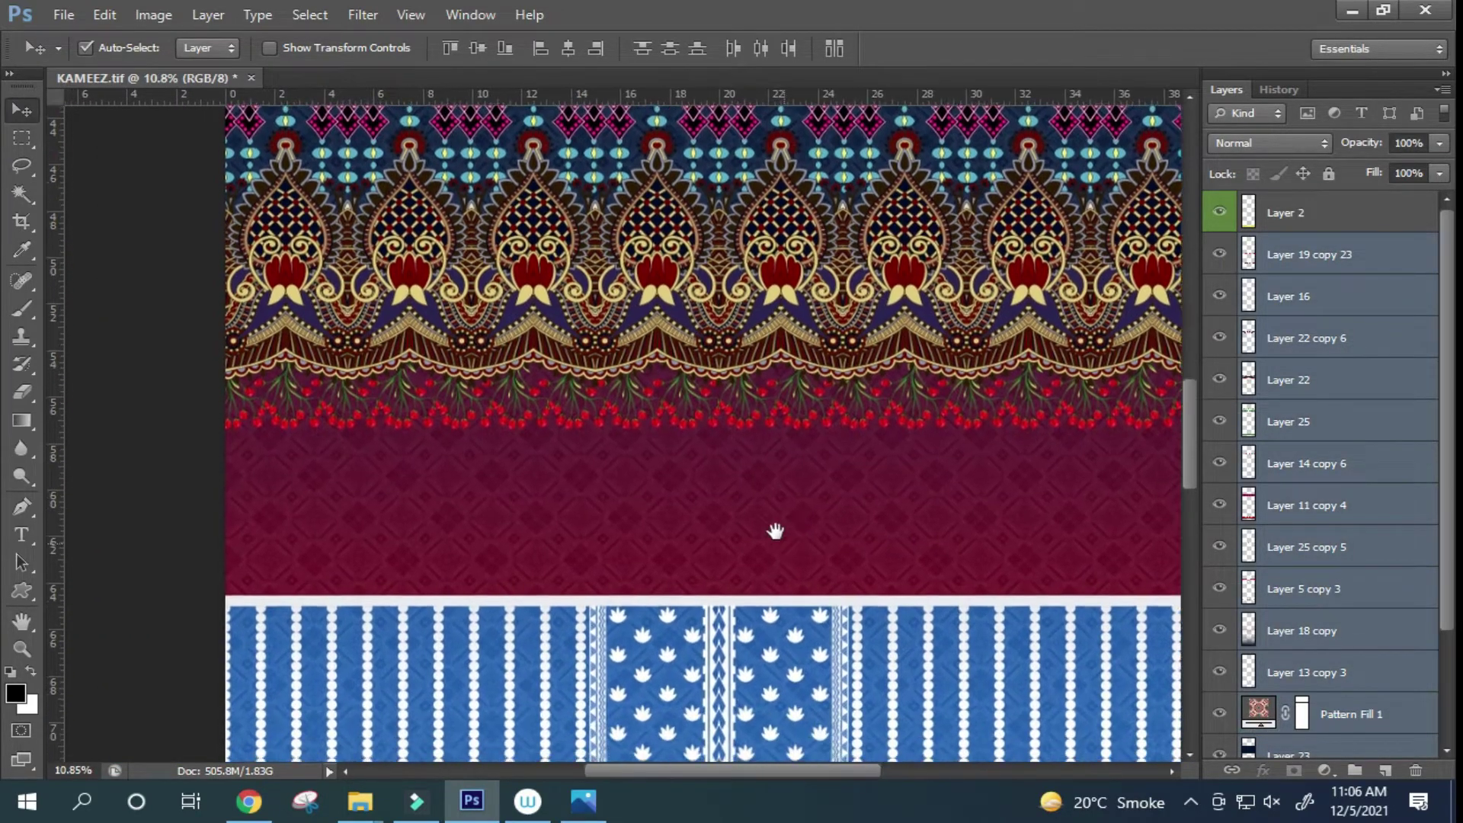
- Examine the ornate brown border, pink geometric motifs, leaf spikes and plain blue area of the kameez's other half
drag(793, 386, 768, 581)
drag(828, 483, 804, 540)
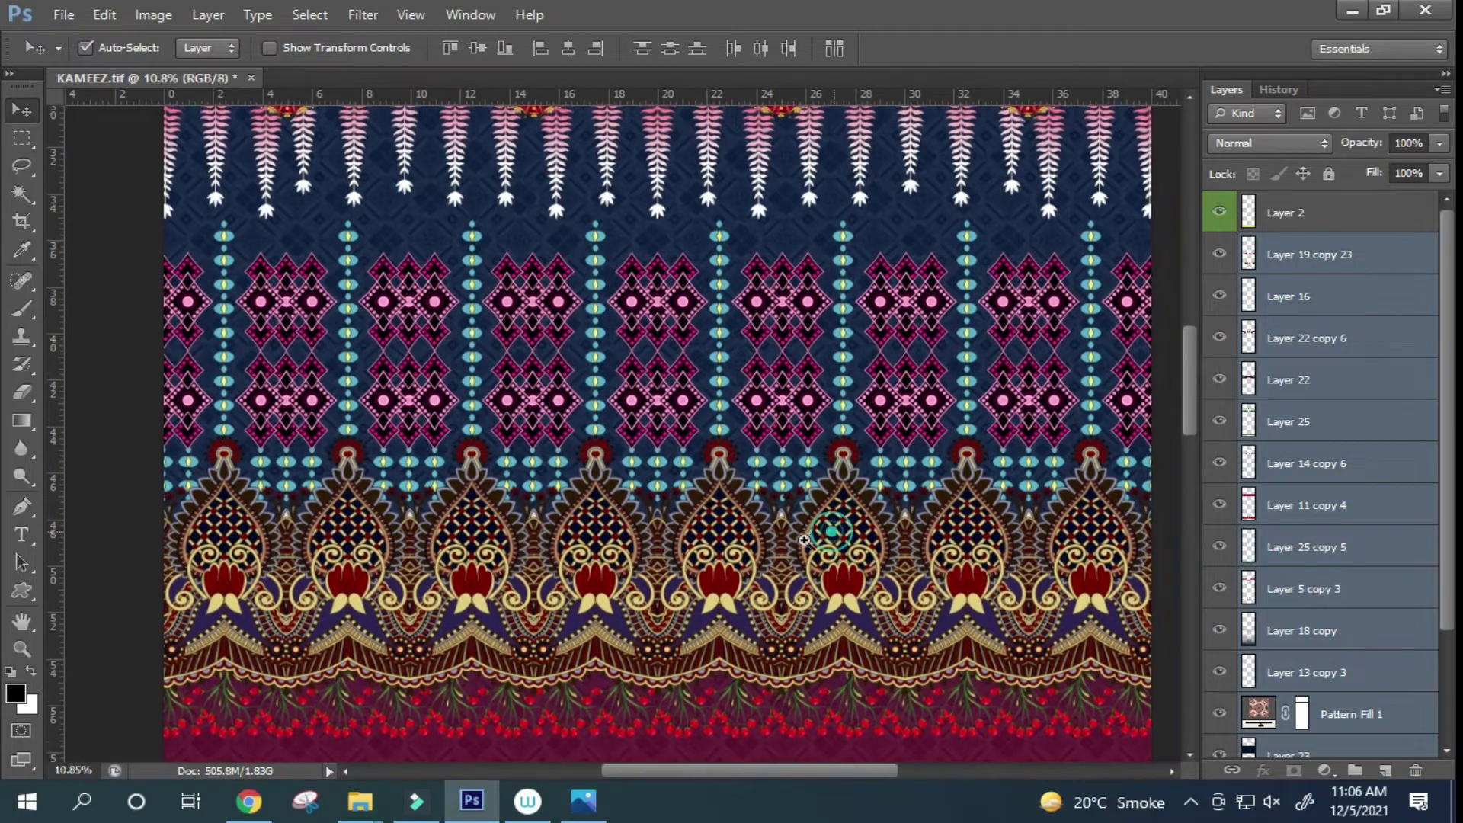
scroll(843, 509, down, 3)
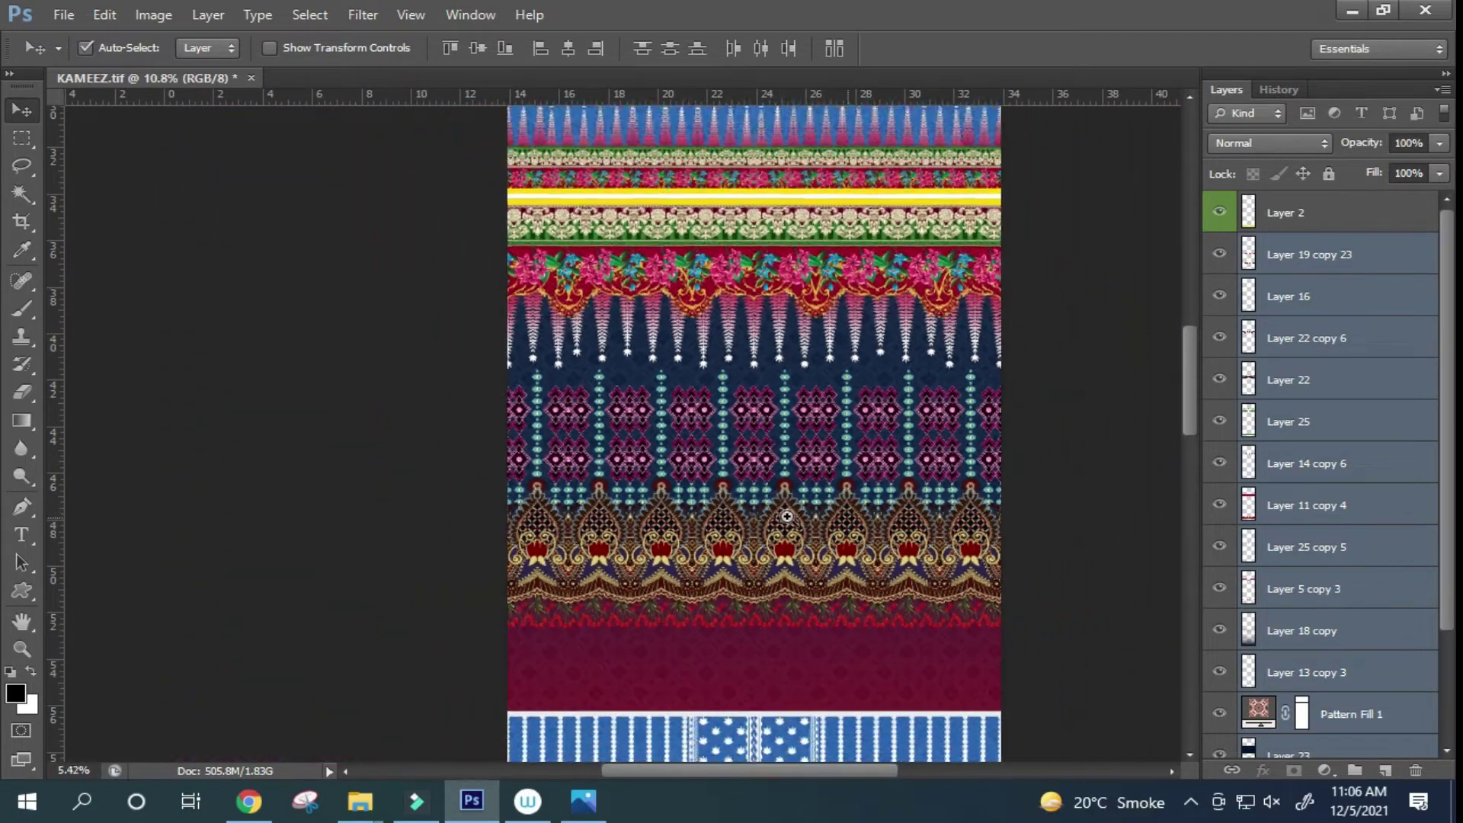
drag(793, 467, 793, 562)
drag(785, 396, 784, 418)
drag(751, 336, 754, 418)
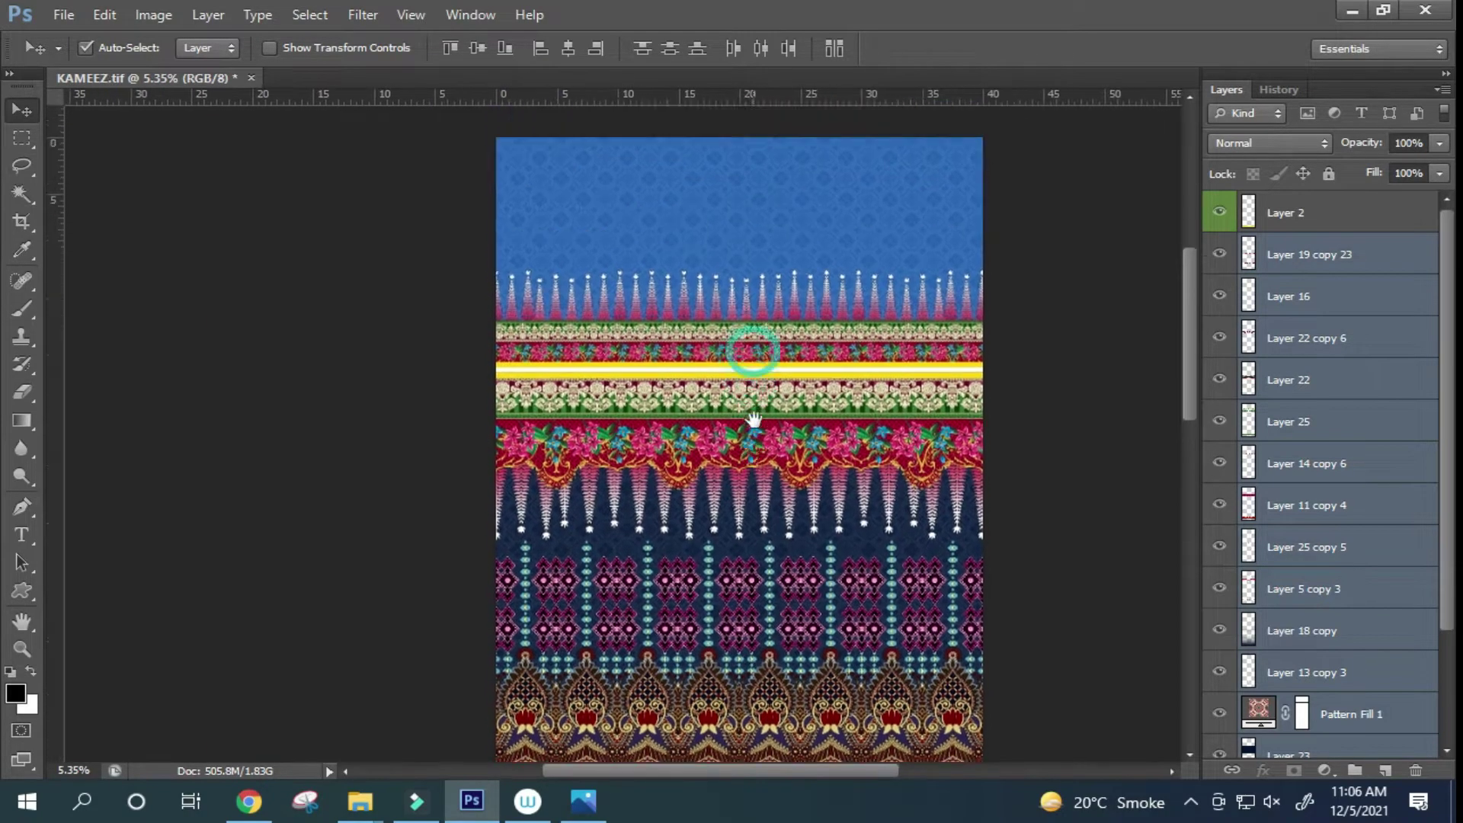
drag(788, 260, 724, 451)
- Examine the cream lace and floral bands on both sides of the yellow dividing stripes up close
click(730, 493)
drag(718, 559, 738, 363)
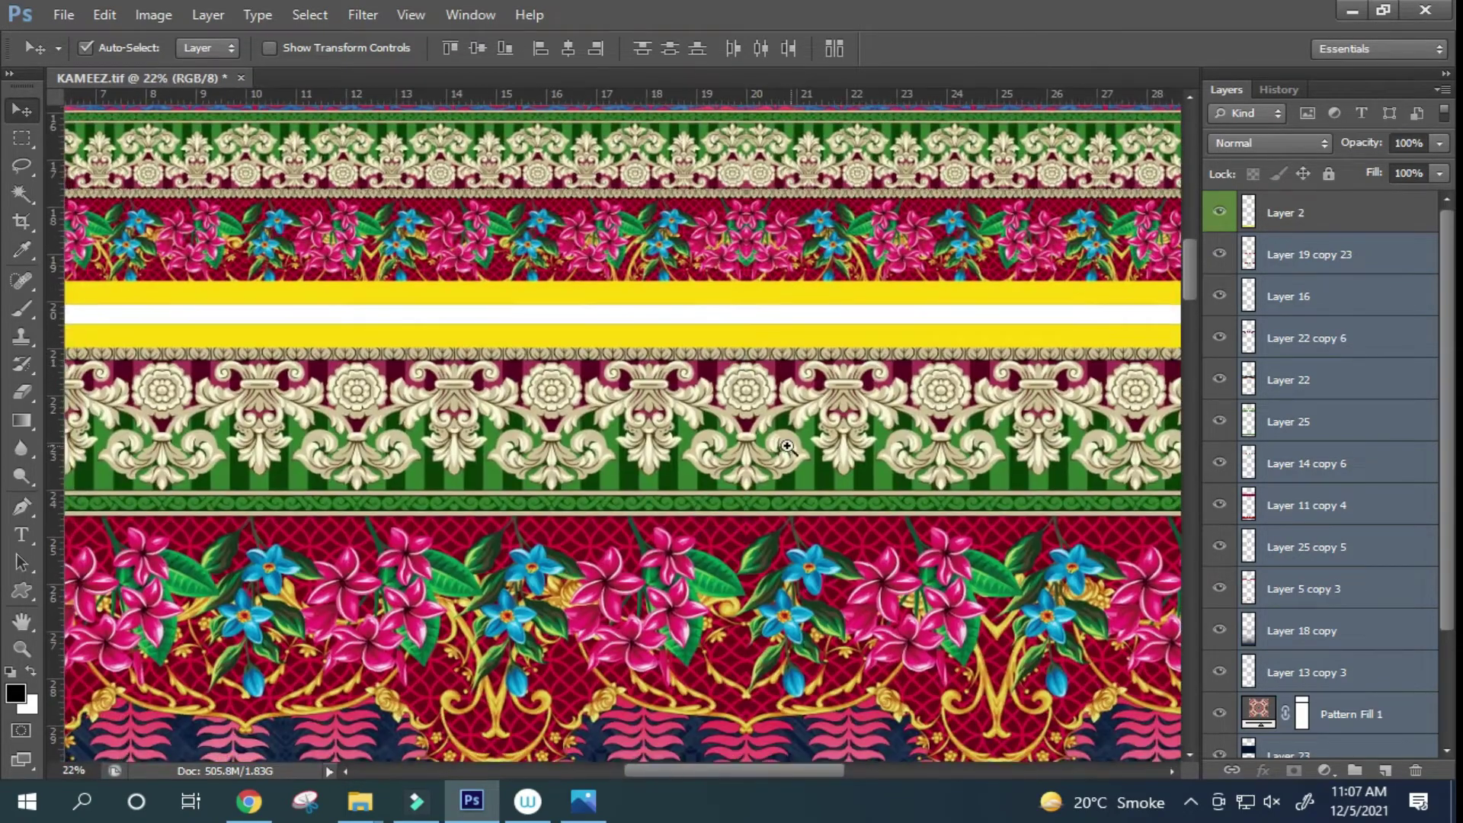
drag(782, 446, 730, 454)
drag(748, 592, 748, 427)
drag(941, 244, 1083, 172)
drag(1006, 245, 878, 217)
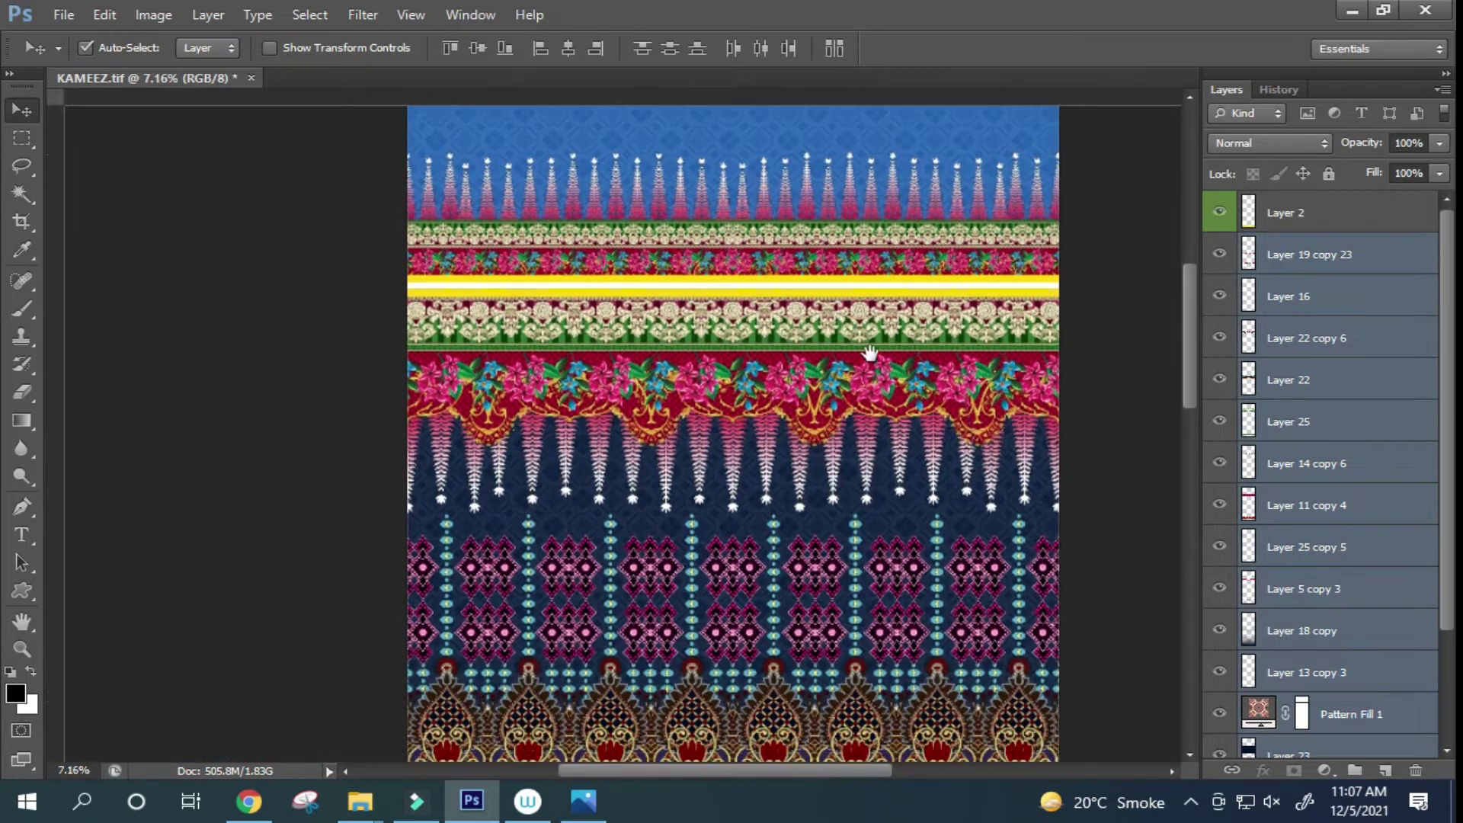
- Rotate the canvas view to 180° to see the reversed half of the kameez upright
drag(864, 357, 792, 310)
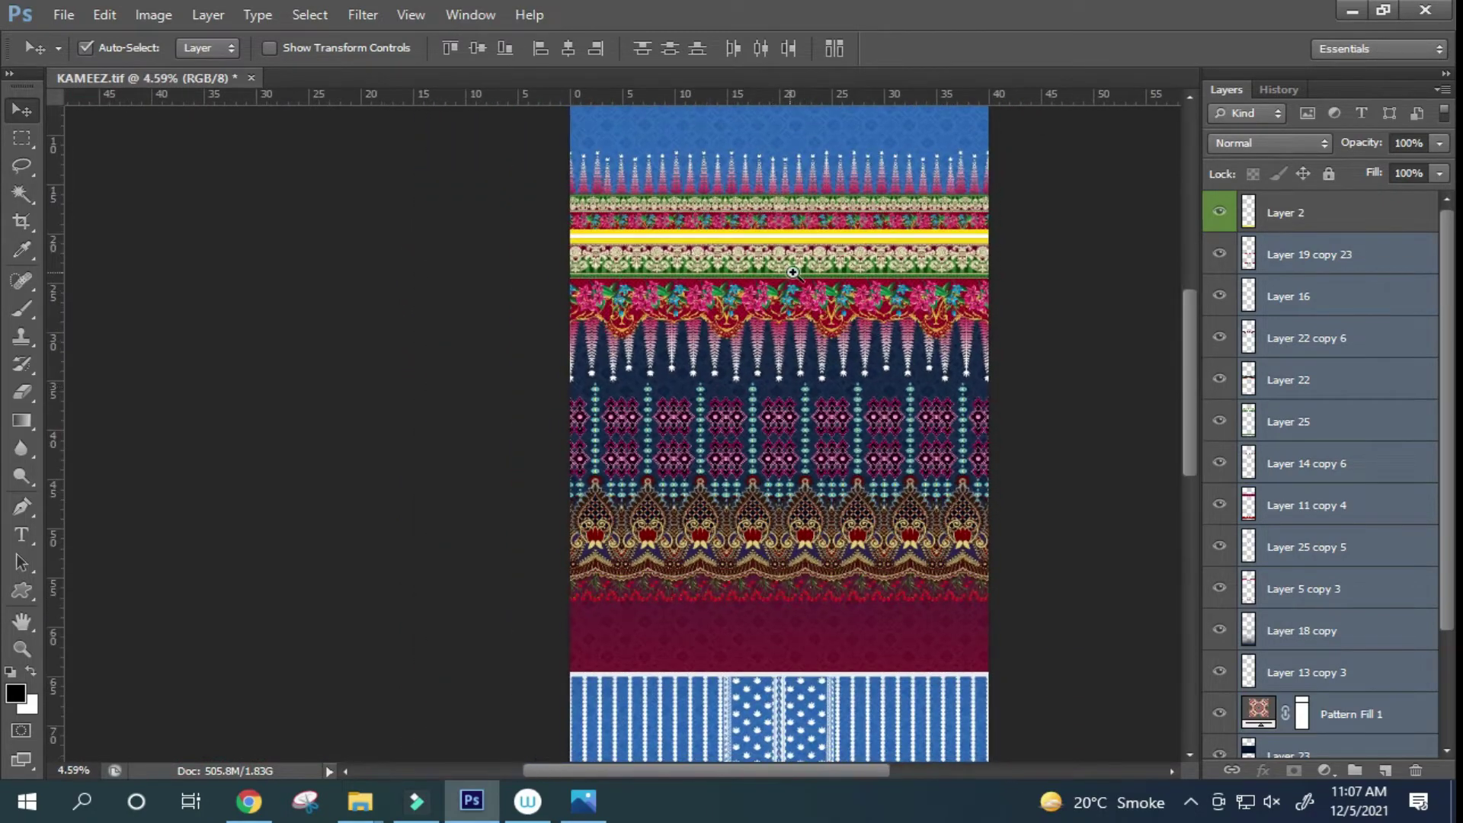
key(r)
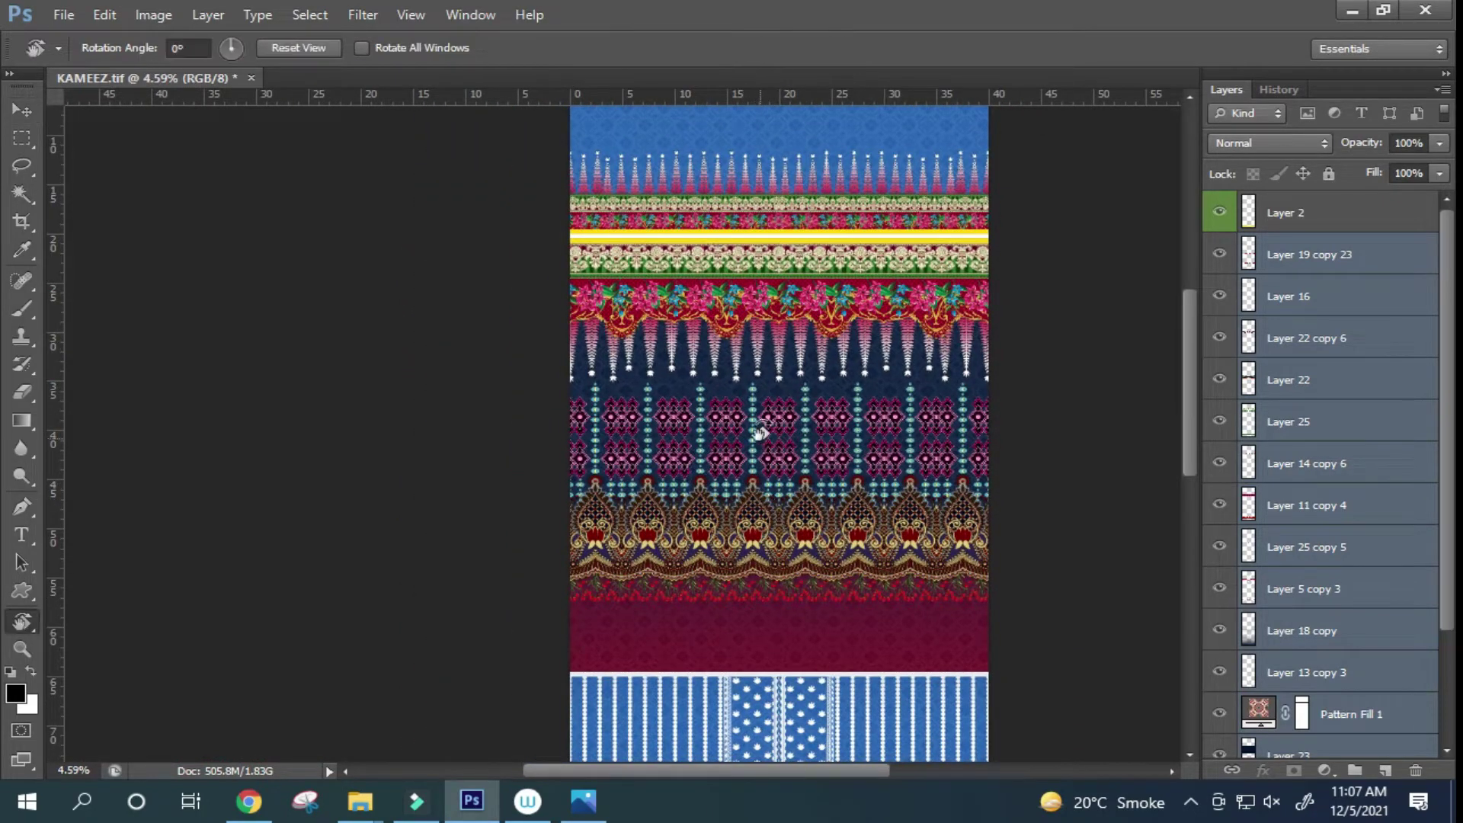
drag(626, 225, 625, 642)
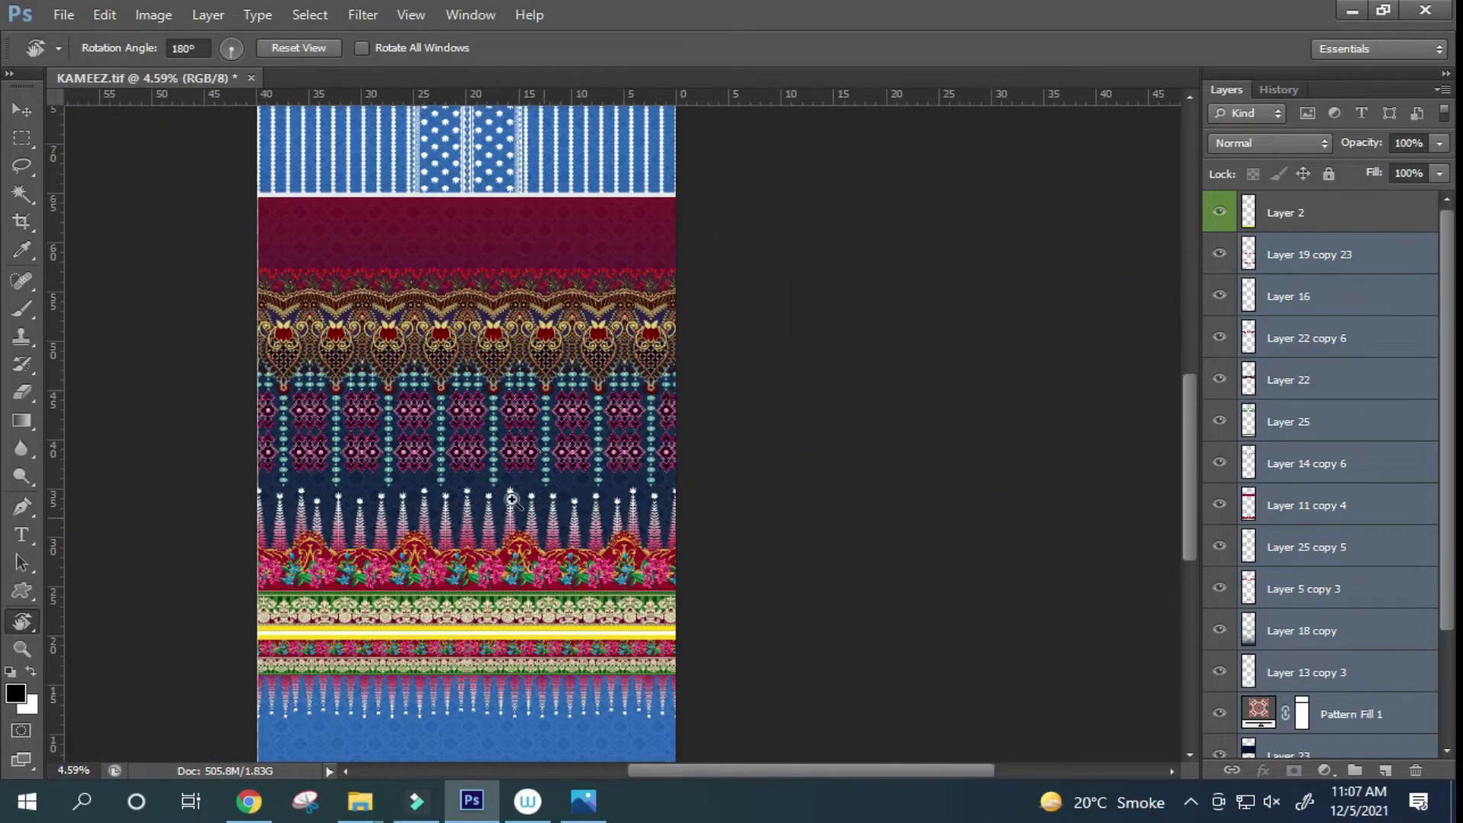
- Examine the rotated kameez from its floral hem and ornate borders to the striped section, ending with the Move tool active
drag(416, 513, 721, 450)
drag(761, 533, 679, 464)
drag(725, 432, 684, 423)
drag(752, 595, 708, 533)
drag(725, 341, 694, 375)
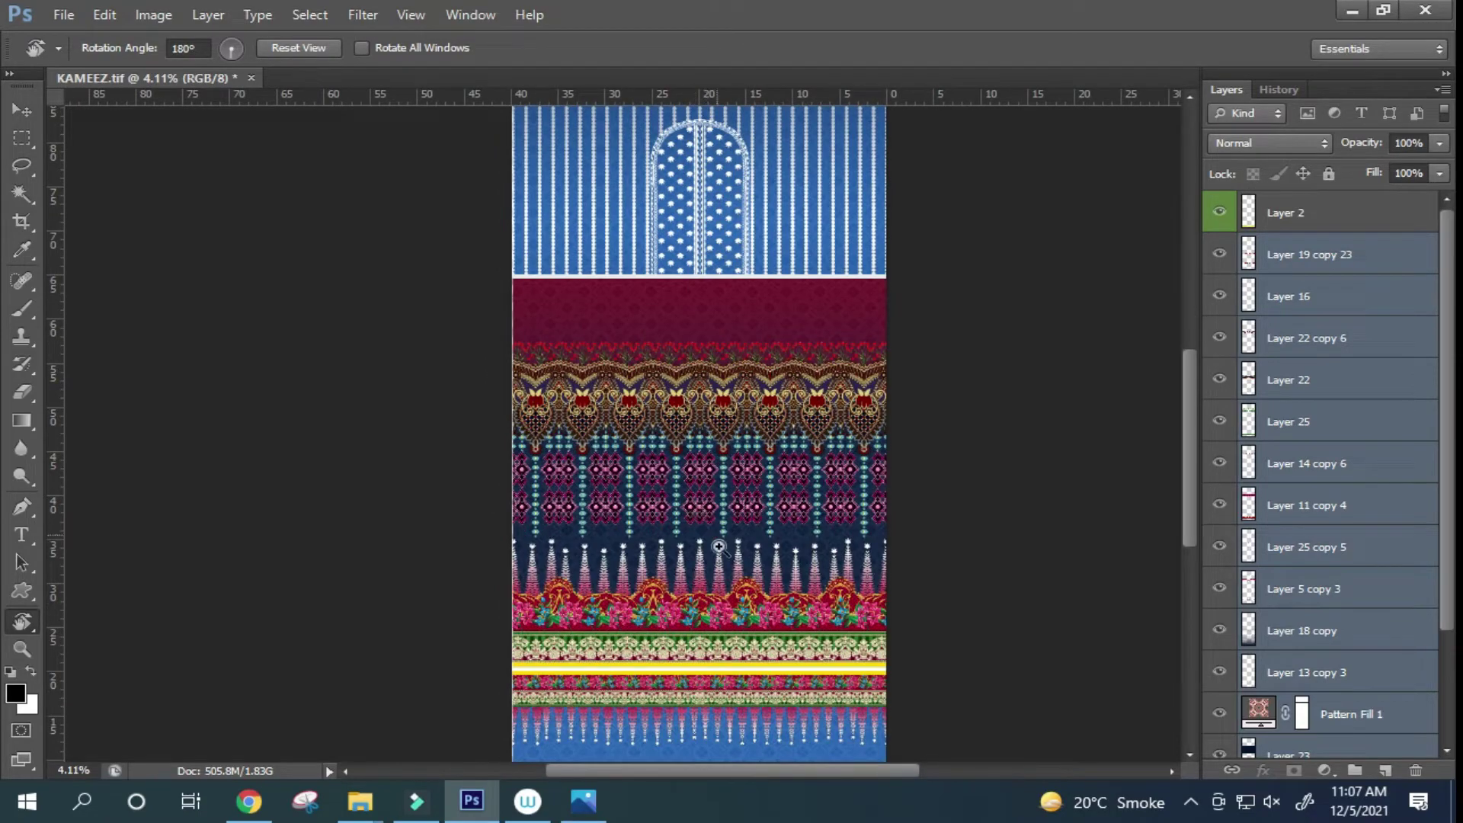
drag(696, 656, 668, 568)
drag(775, 576, 849, 510)
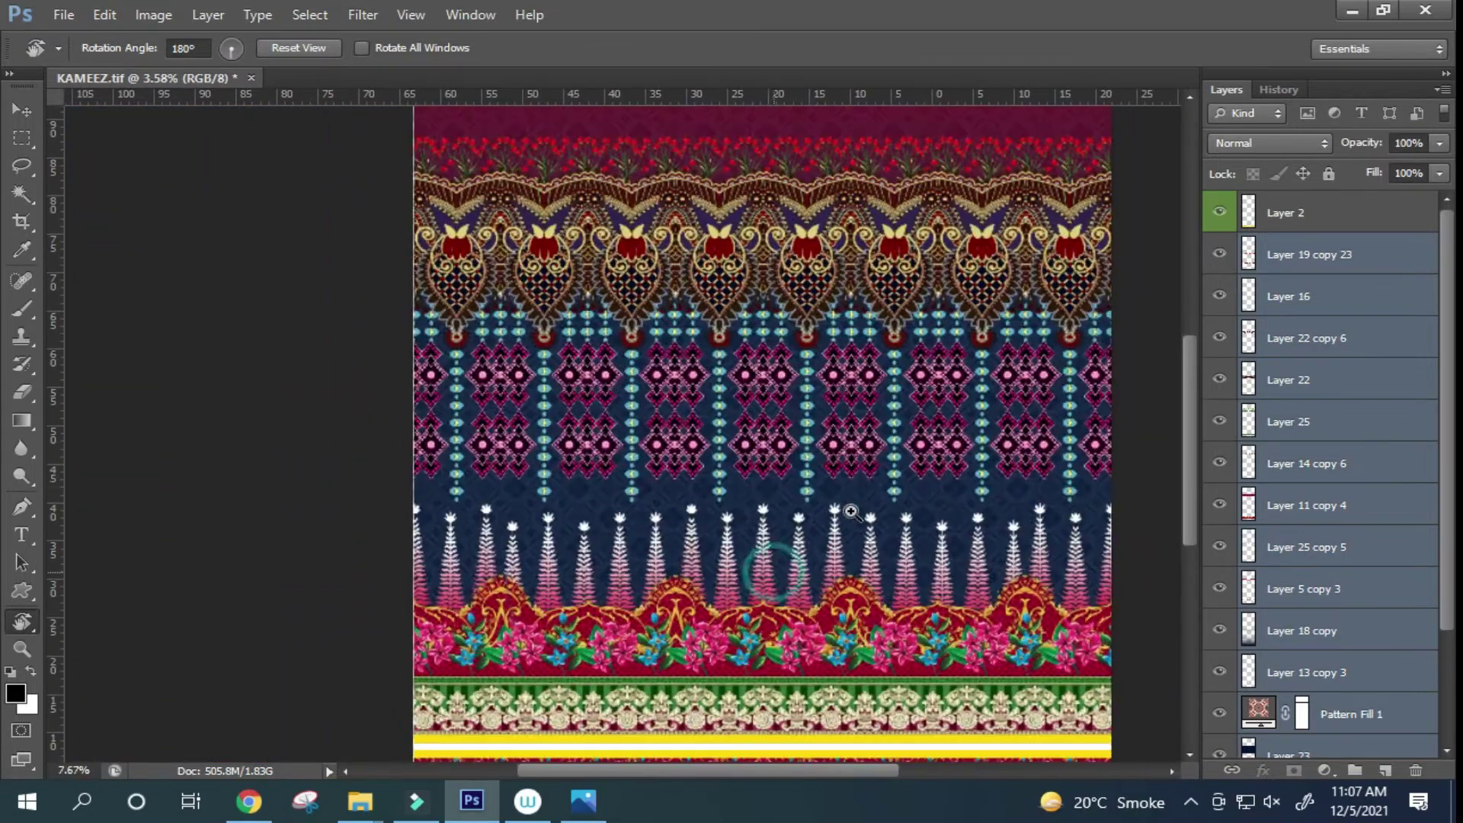
key(v)
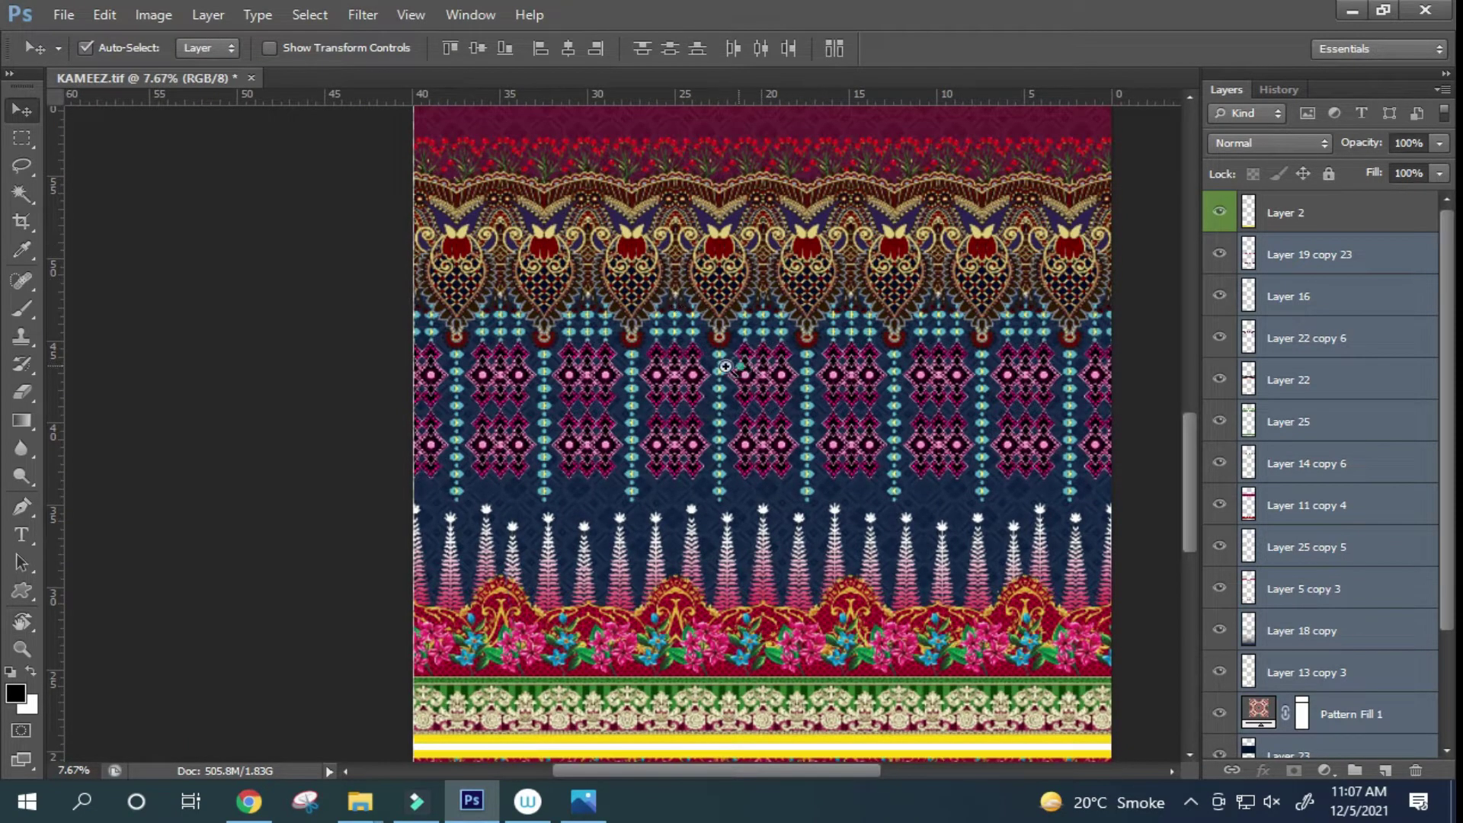
drag(726, 366, 646, 529)
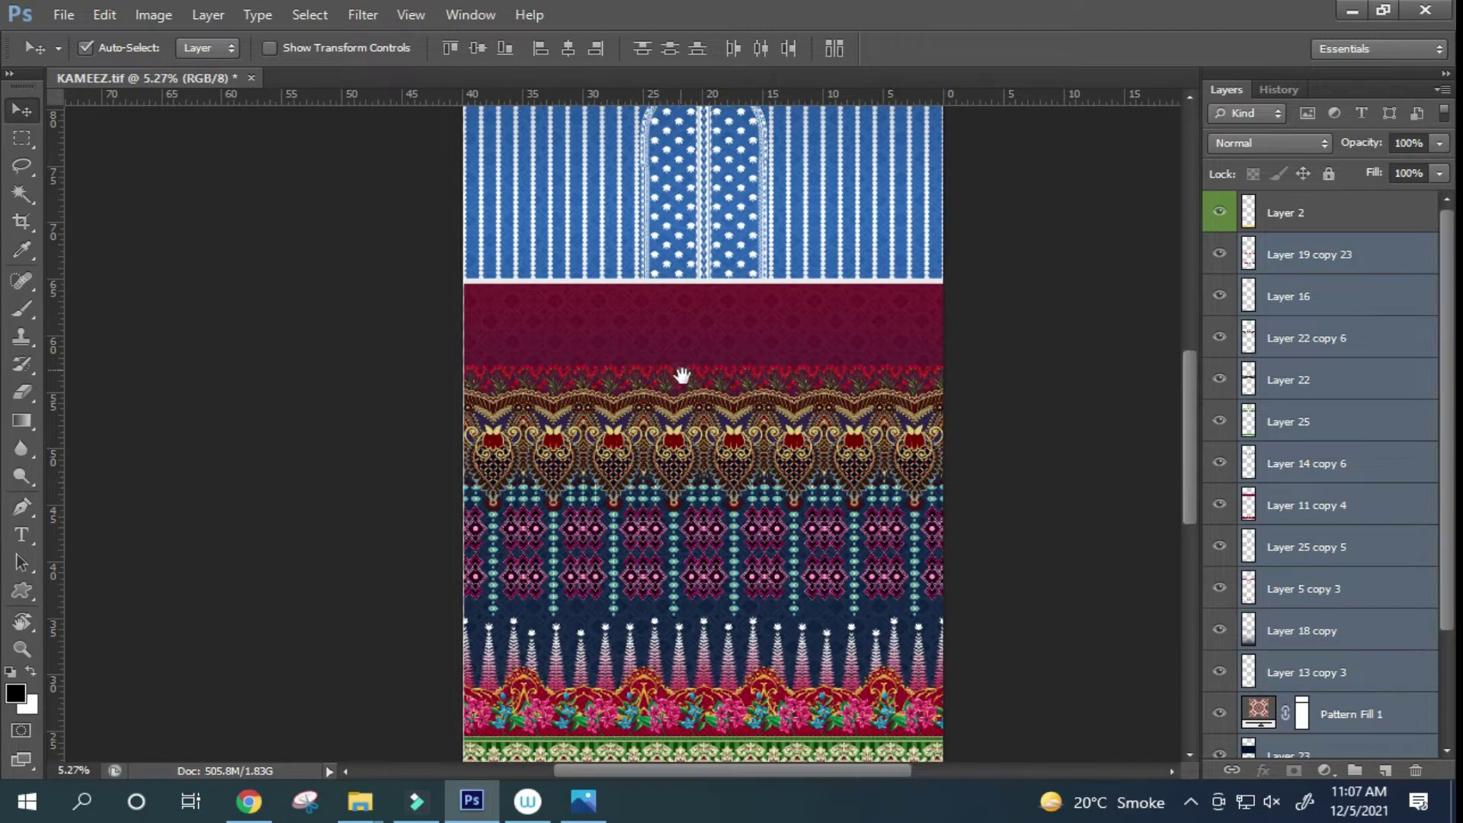
drag(682, 374, 637, 490)
drag(709, 411, 673, 550)
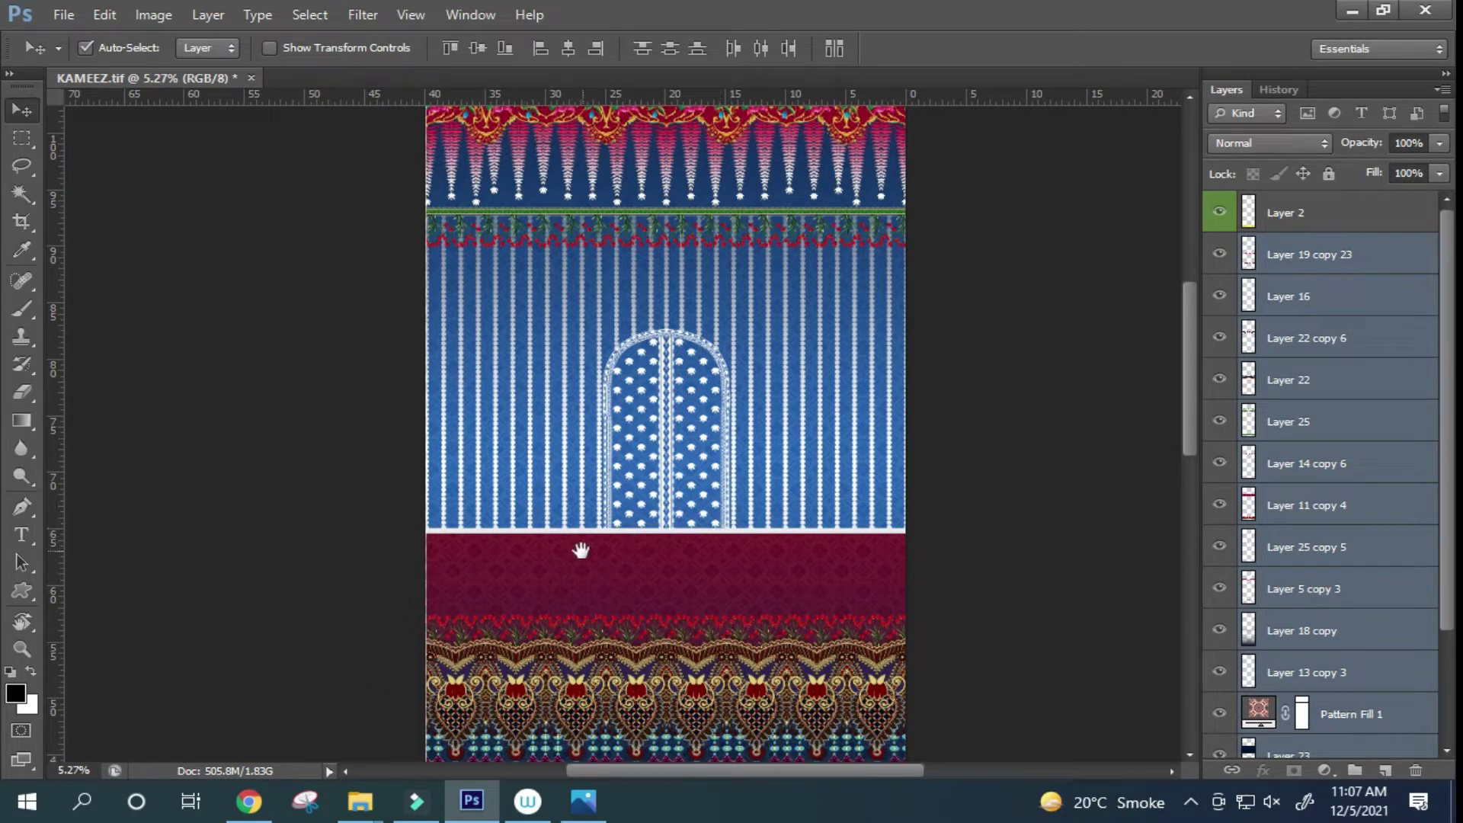
- Switch to Chrome, open the bookmarked SaQib Designer YouTube channel and read its About page
click(249, 801)
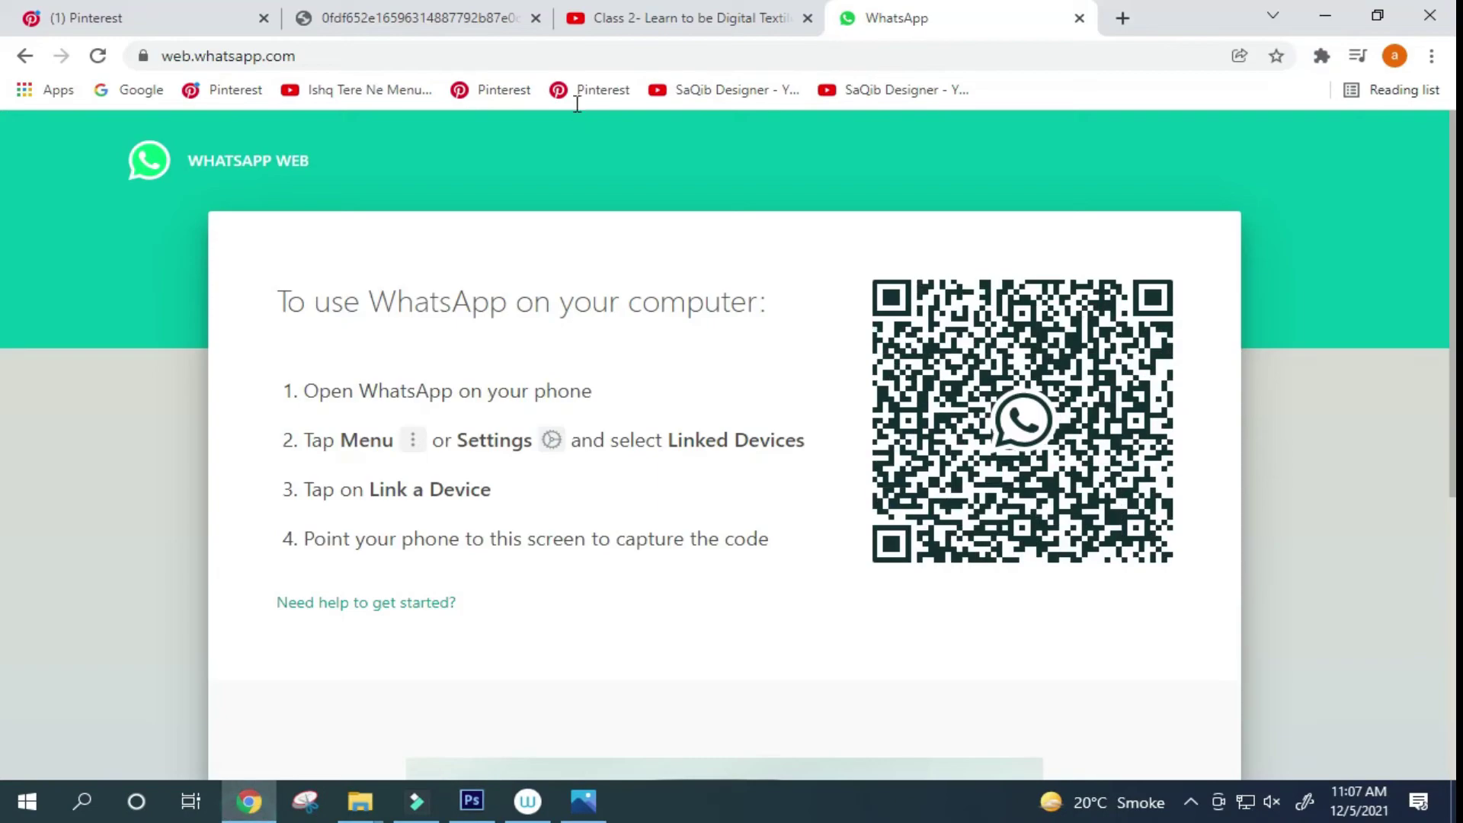
click(722, 89)
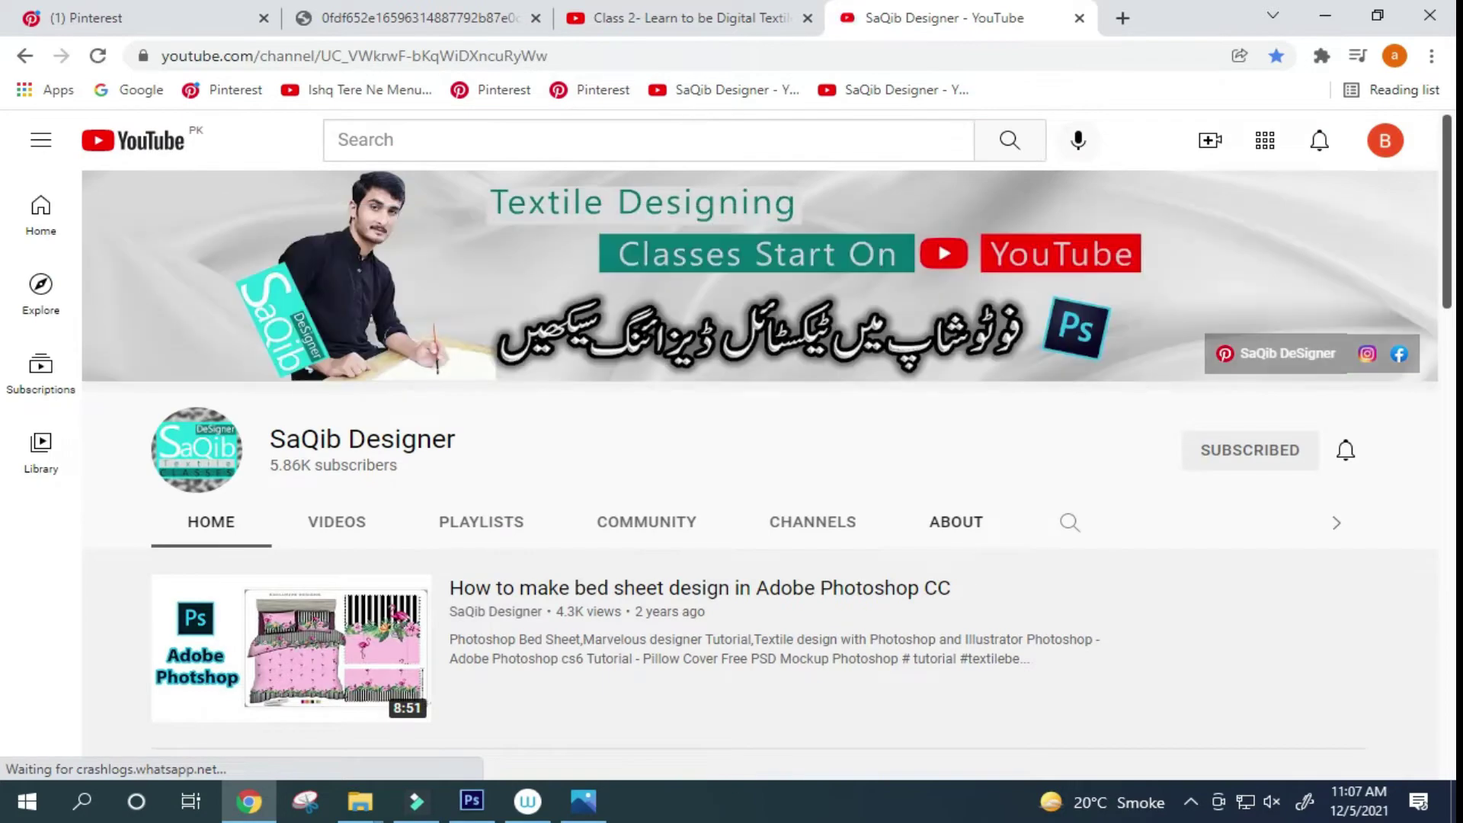
scroll(695, 120, down, 4)
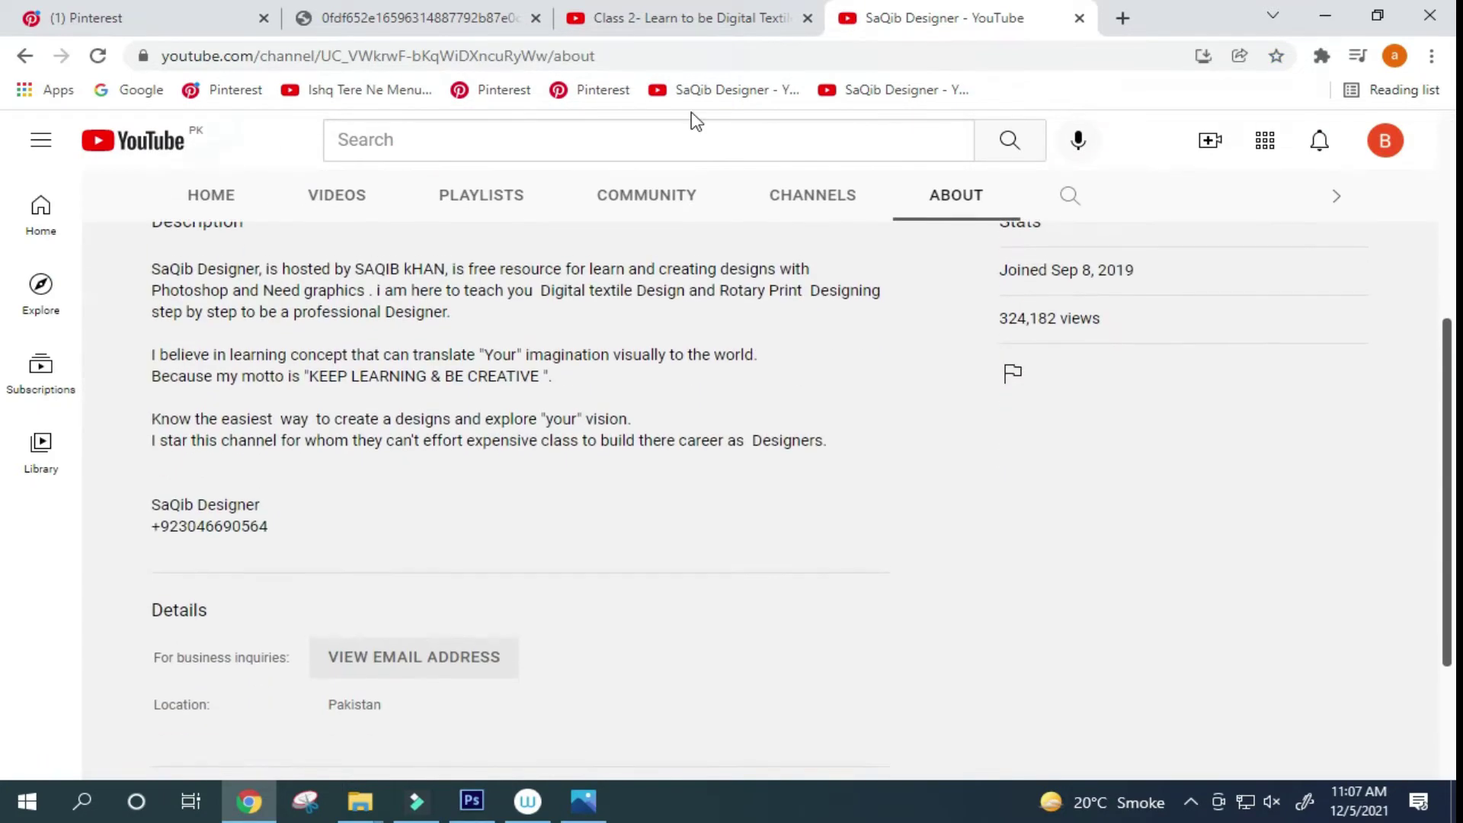
scroll(695, 120, down, 3)
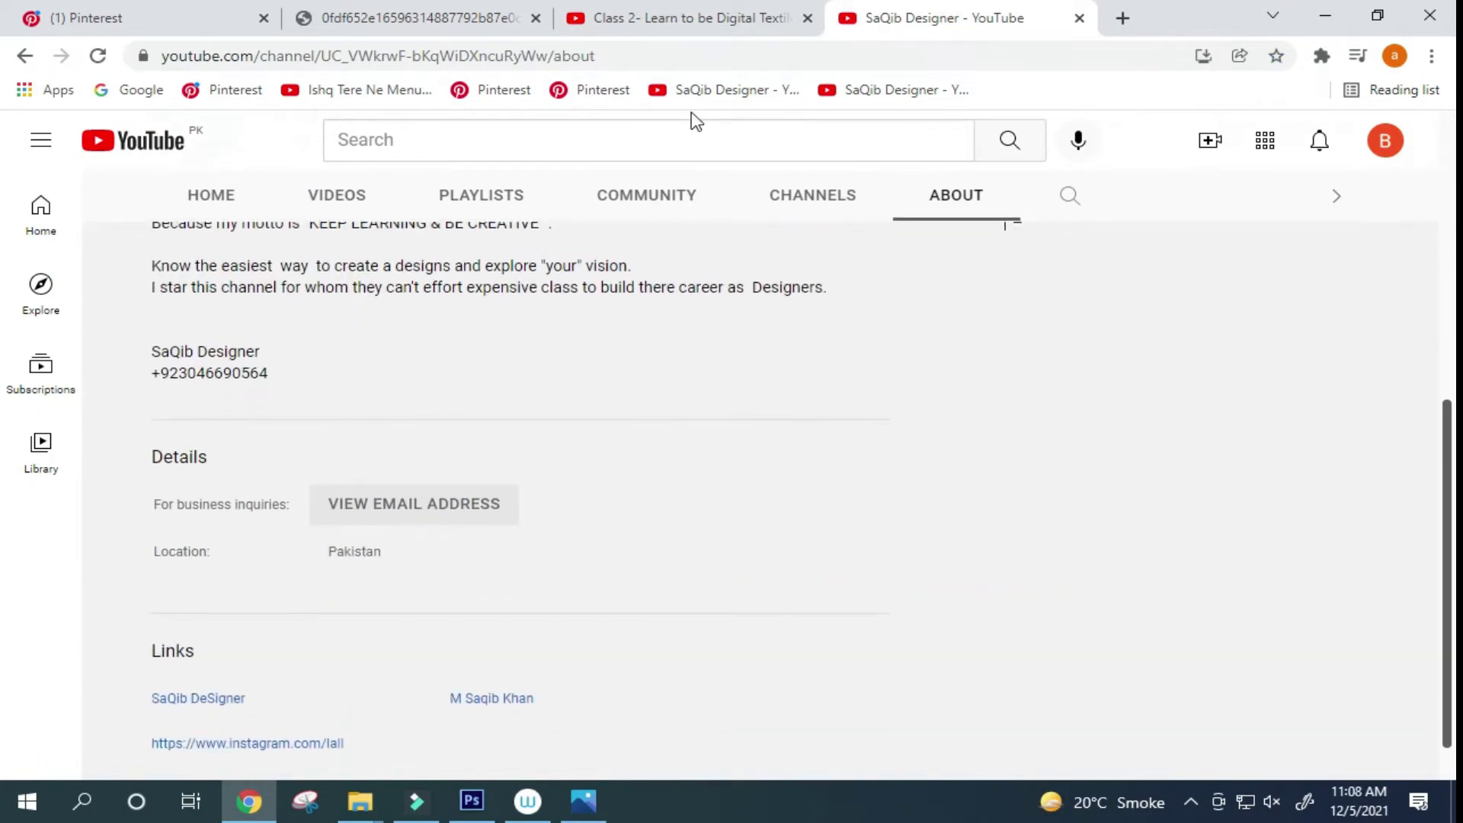
scroll(695, 121, up, 2)
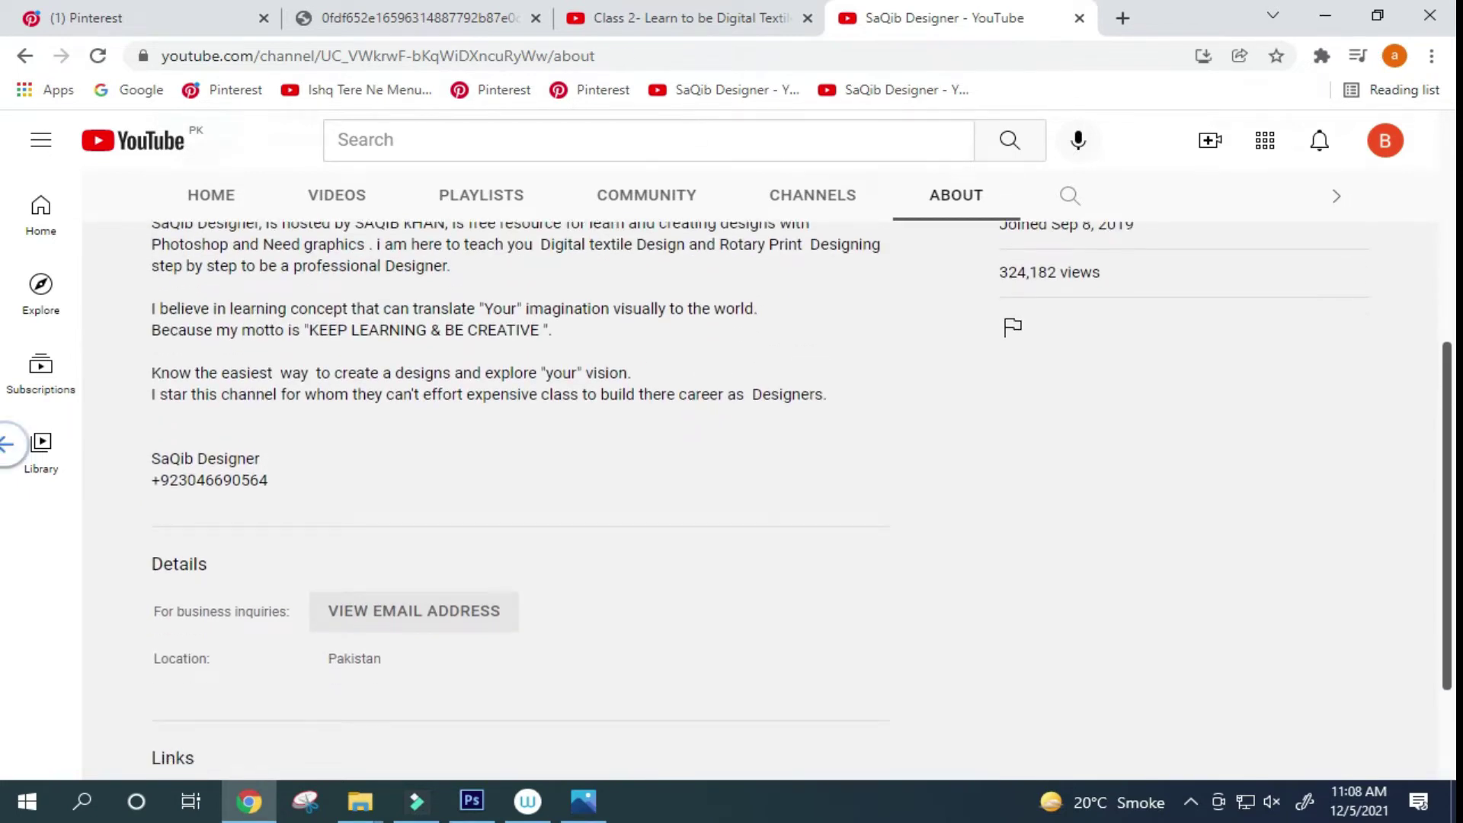
scroll(695, 120, up, 2)
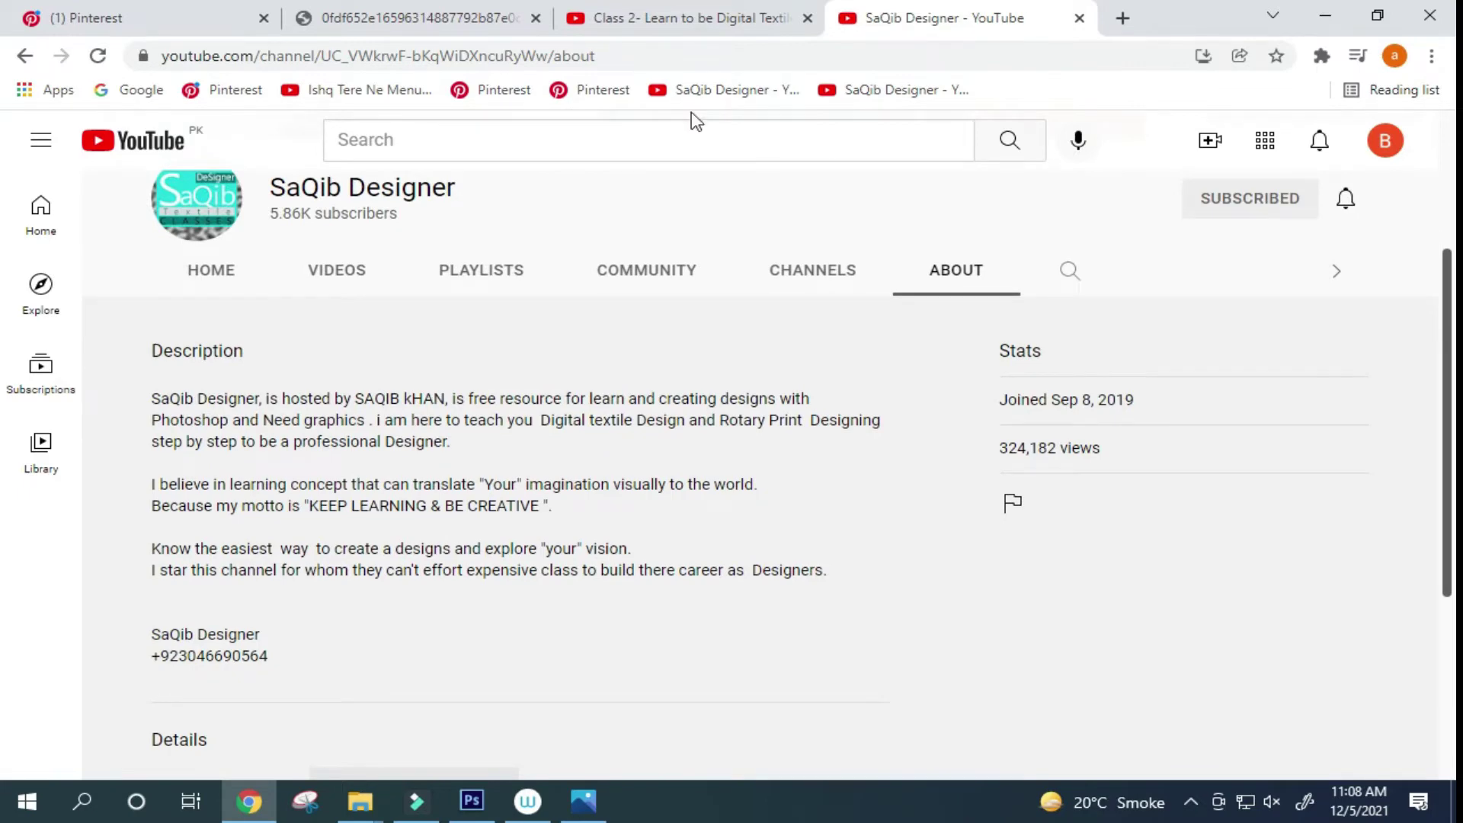
scroll(695, 120, down, 1)
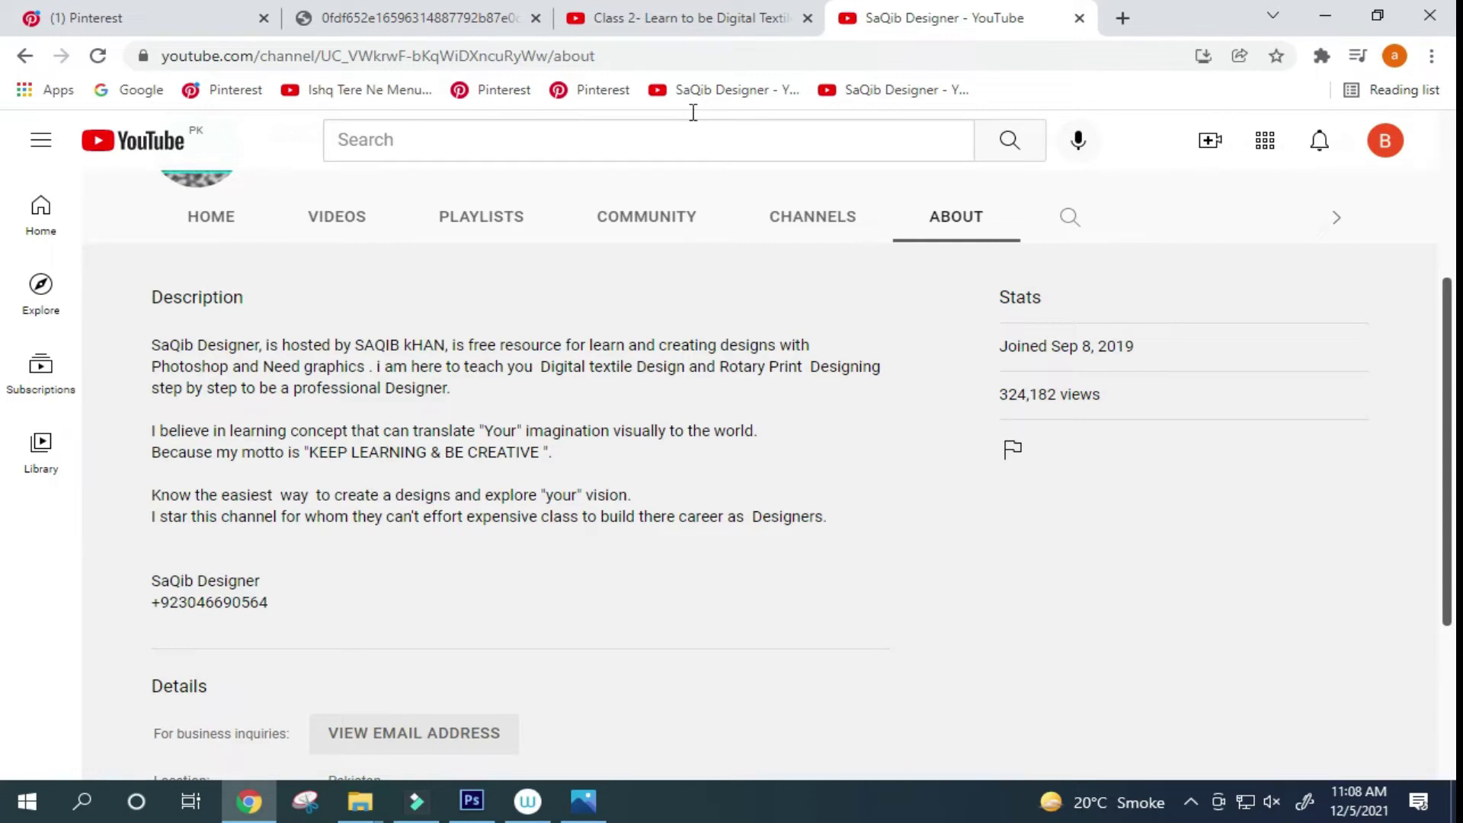
- Go to the channel's uploaded videos and open "Class - 14 Short cut key for clean motifs"
key(alt+Left)
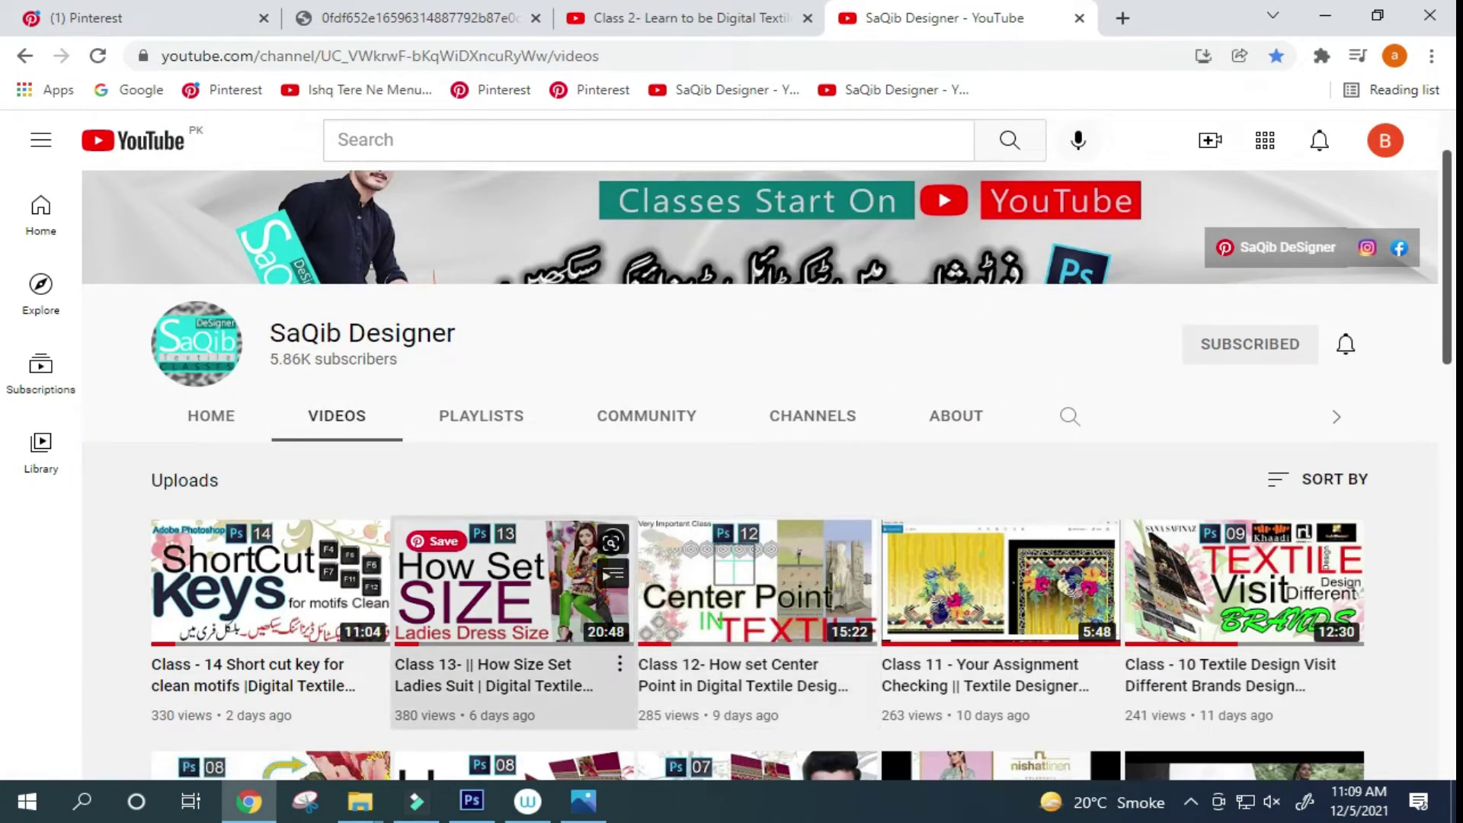
scroll(884, 343, down, 1)
scroll(881, 337, up, 1)
click(270, 495)
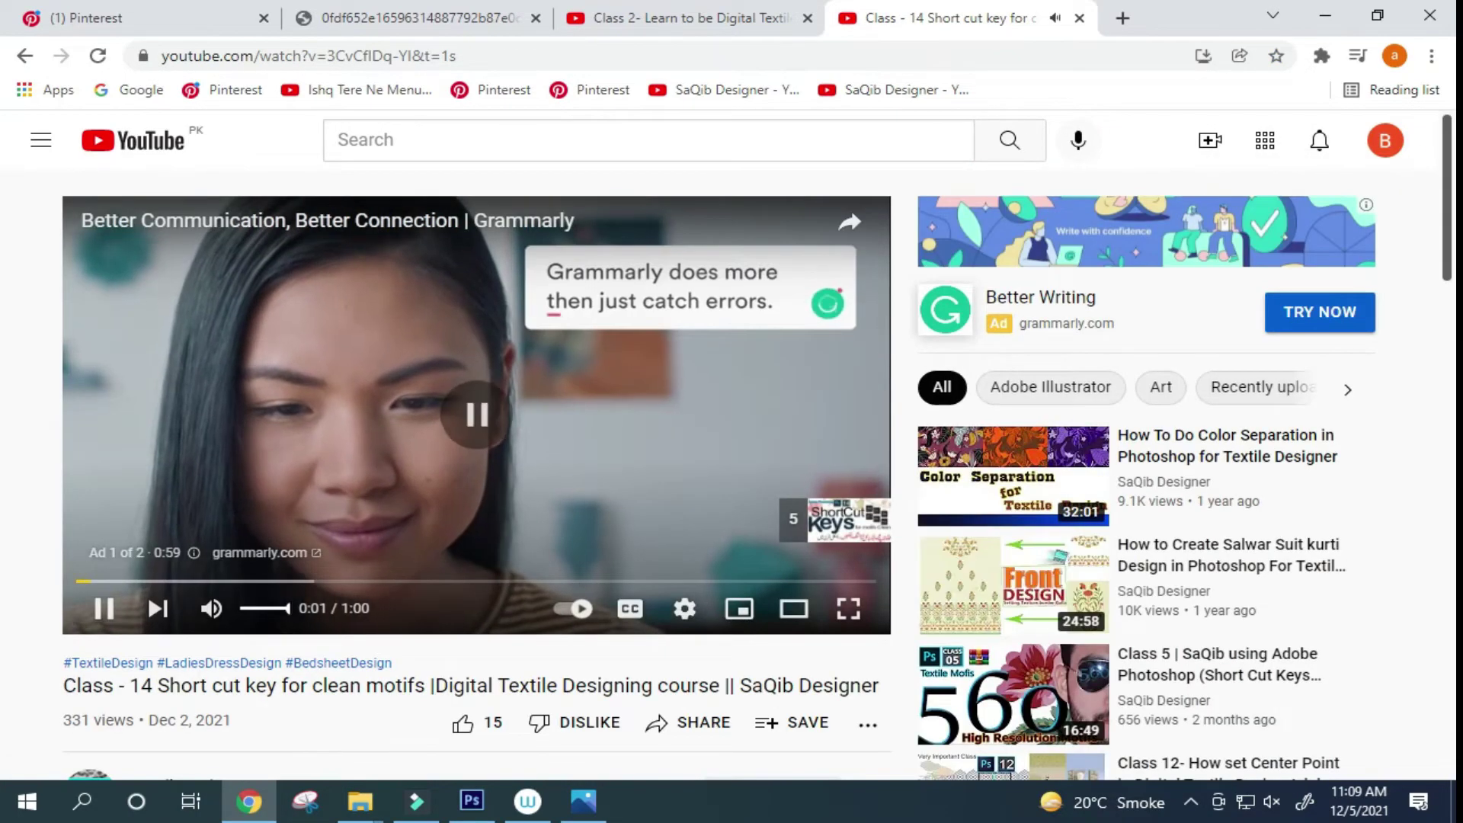
- Expand the Class 14 video's description and read through its links, course text and hashtags
scroll(881, 335, down, 5)
click(176, 447)
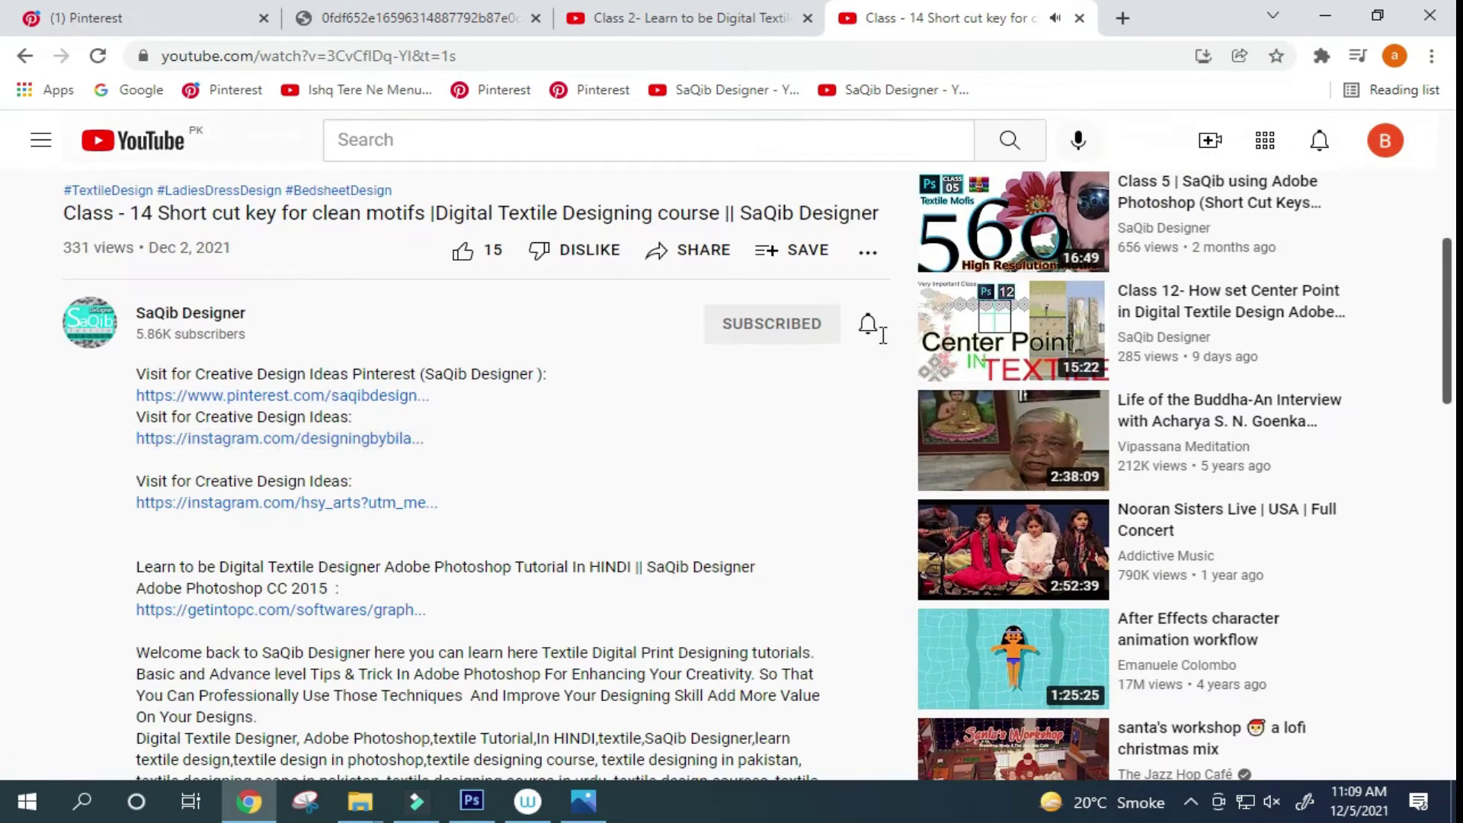
scroll(885, 344, down, 1)
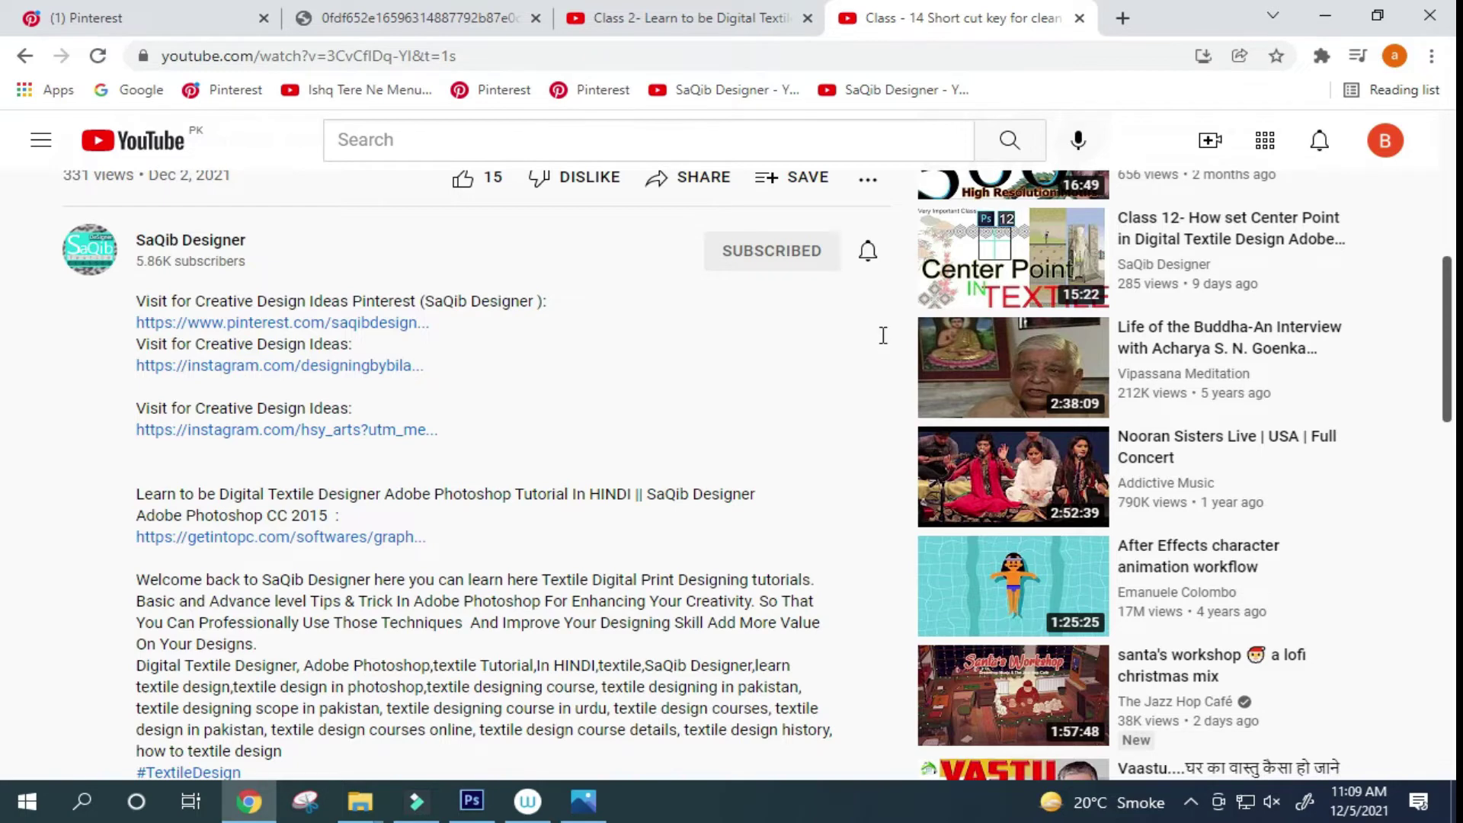
scroll(794, 476, down, 2)
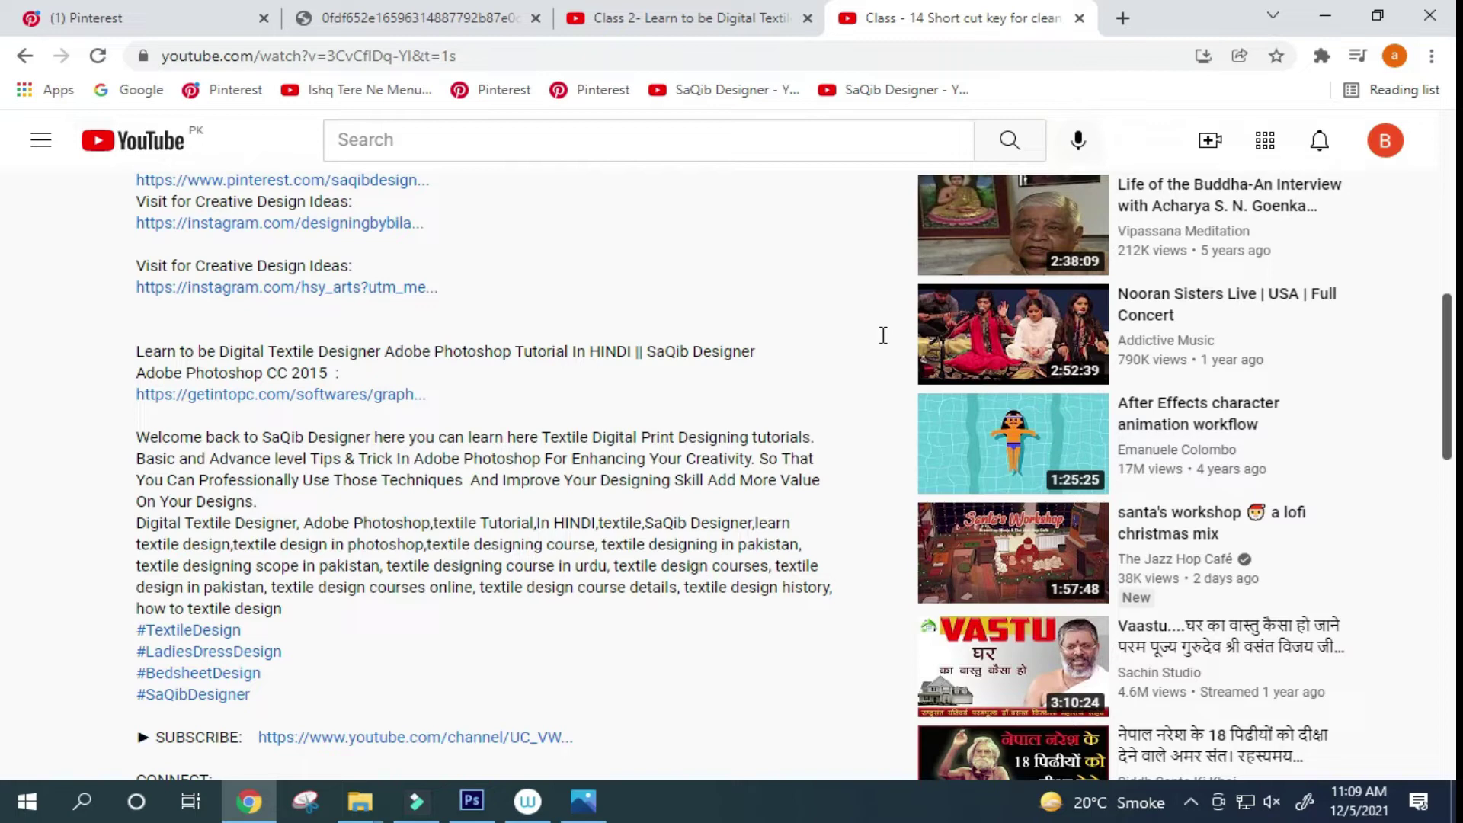
scroll(883, 335, up, 1)
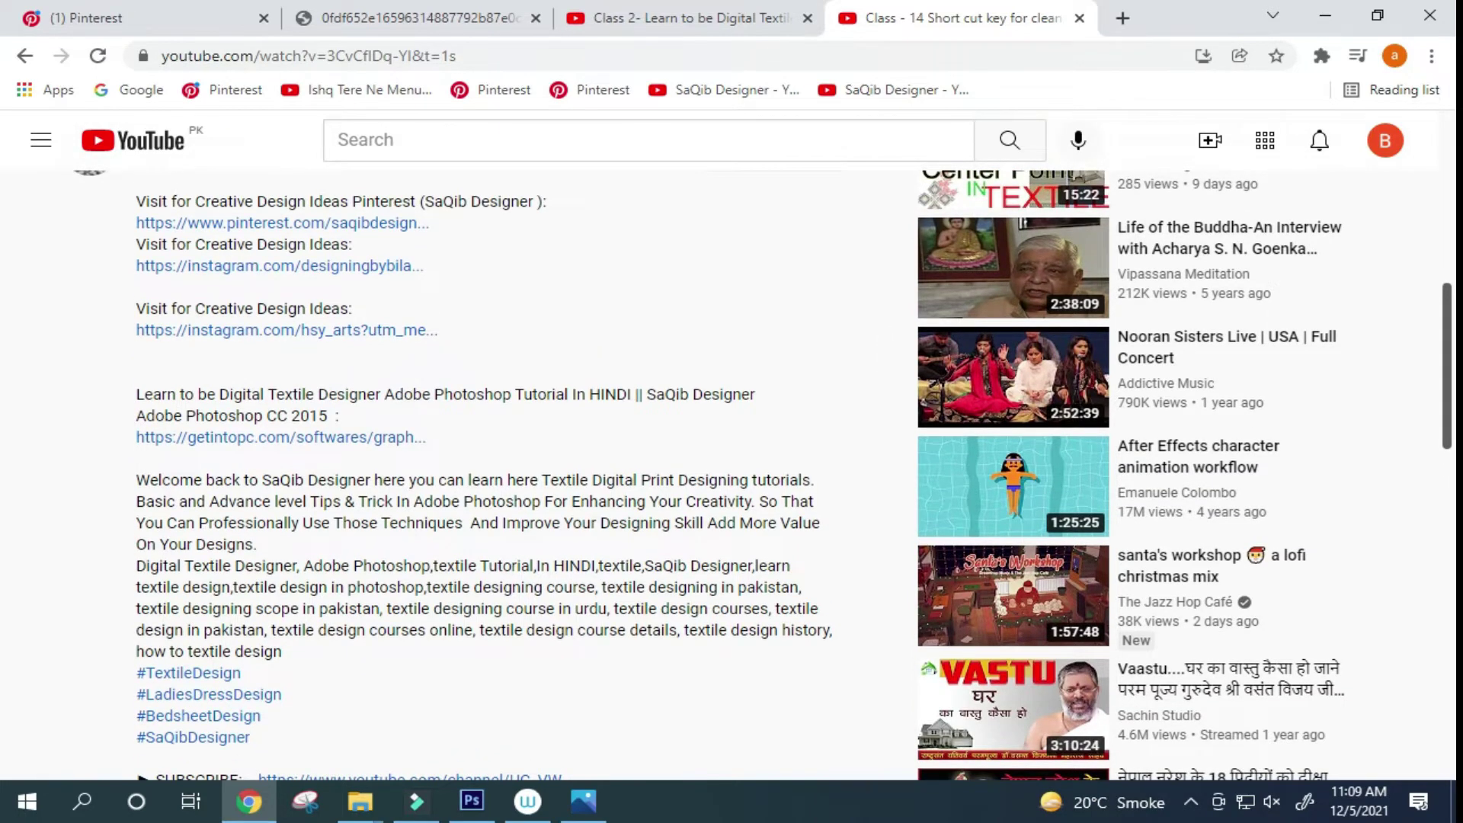
scroll(886, 344, up, 1)
scroll(884, 343, up, 1)
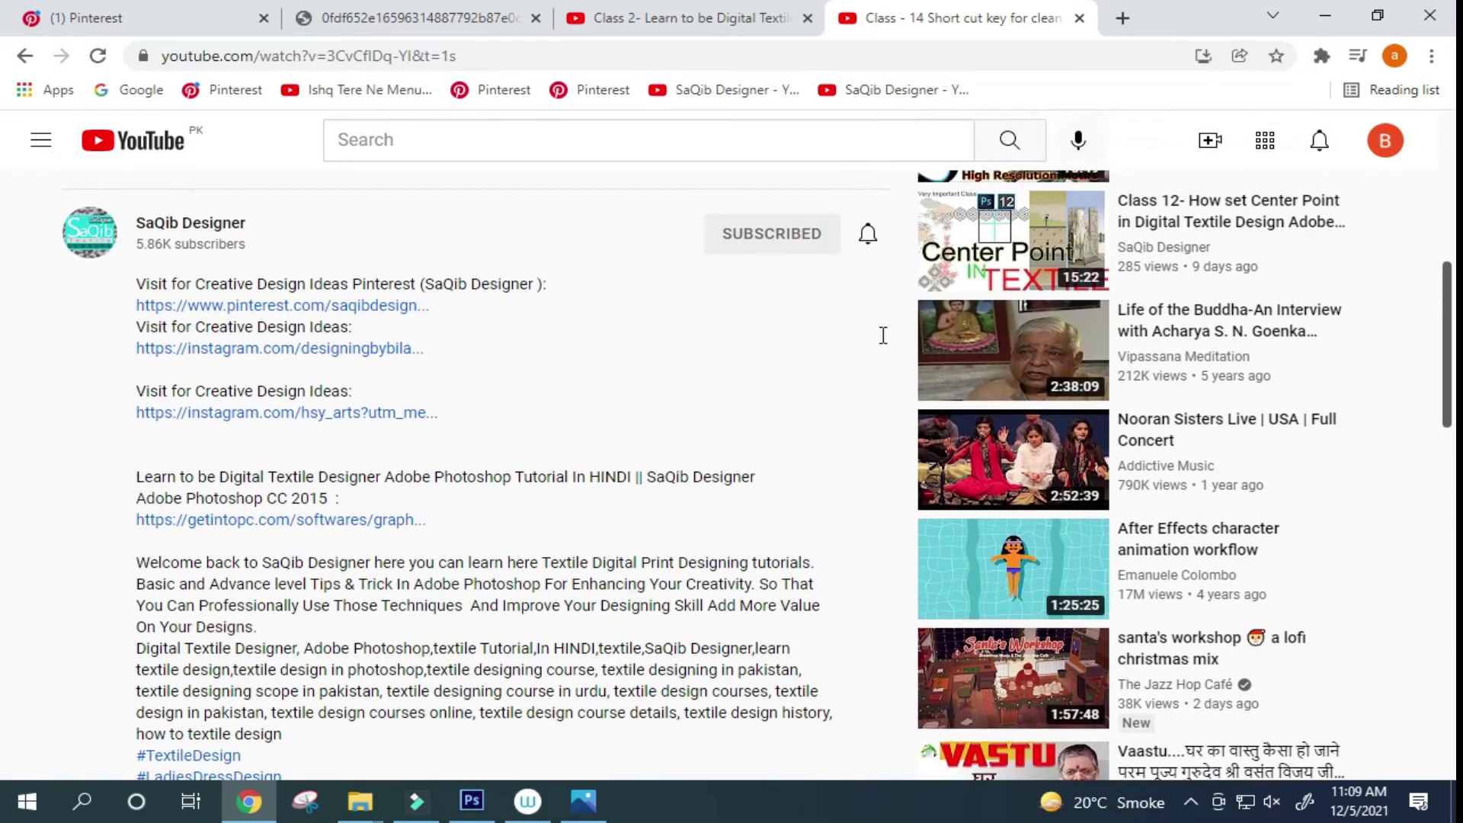
scroll(883, 343, up, 5)
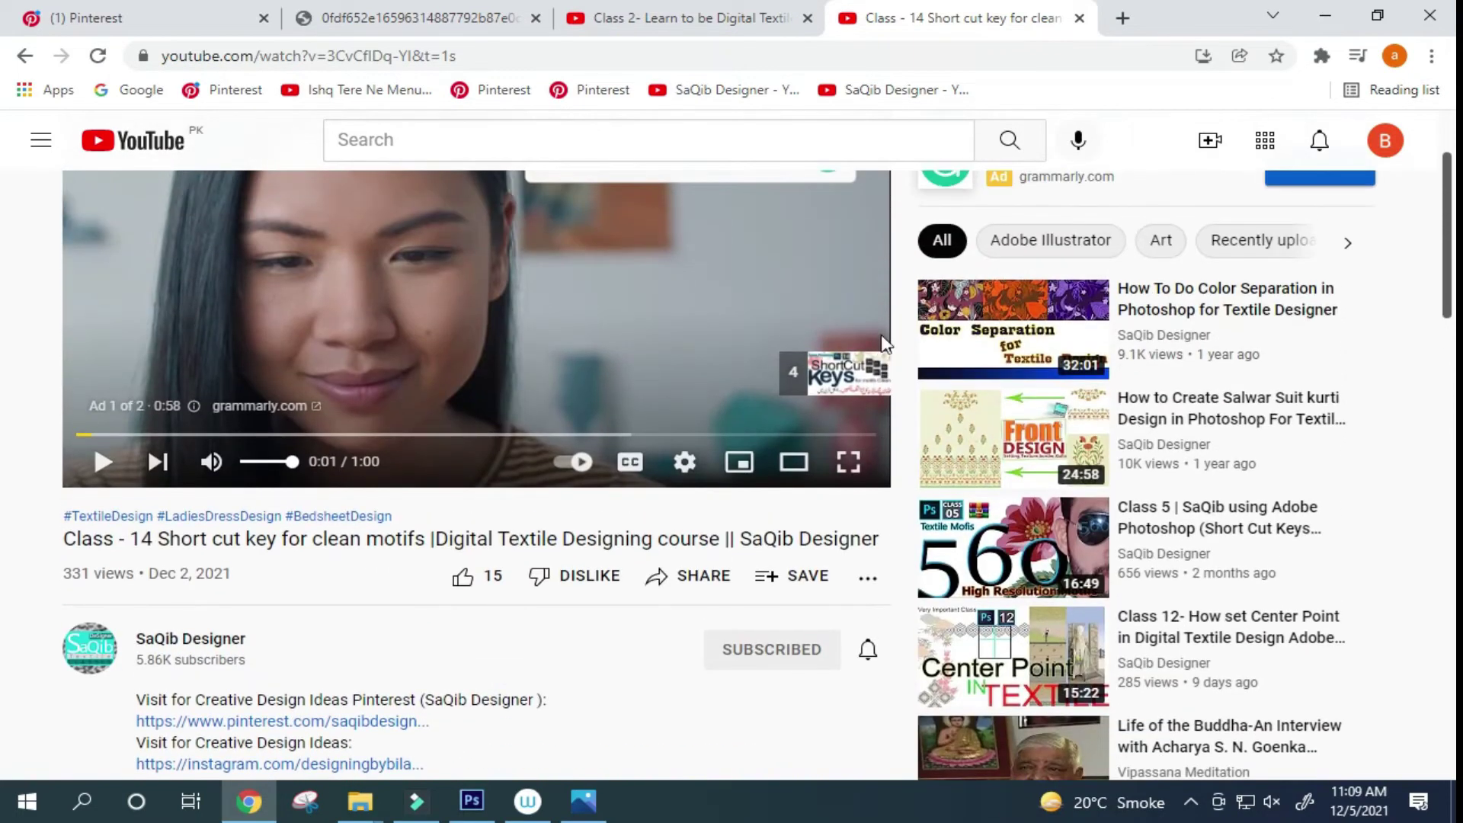
- Return to the SaQib Designer channel's uploaded videos, look over the class list, and switch back to Photoshop
click(723, 89)
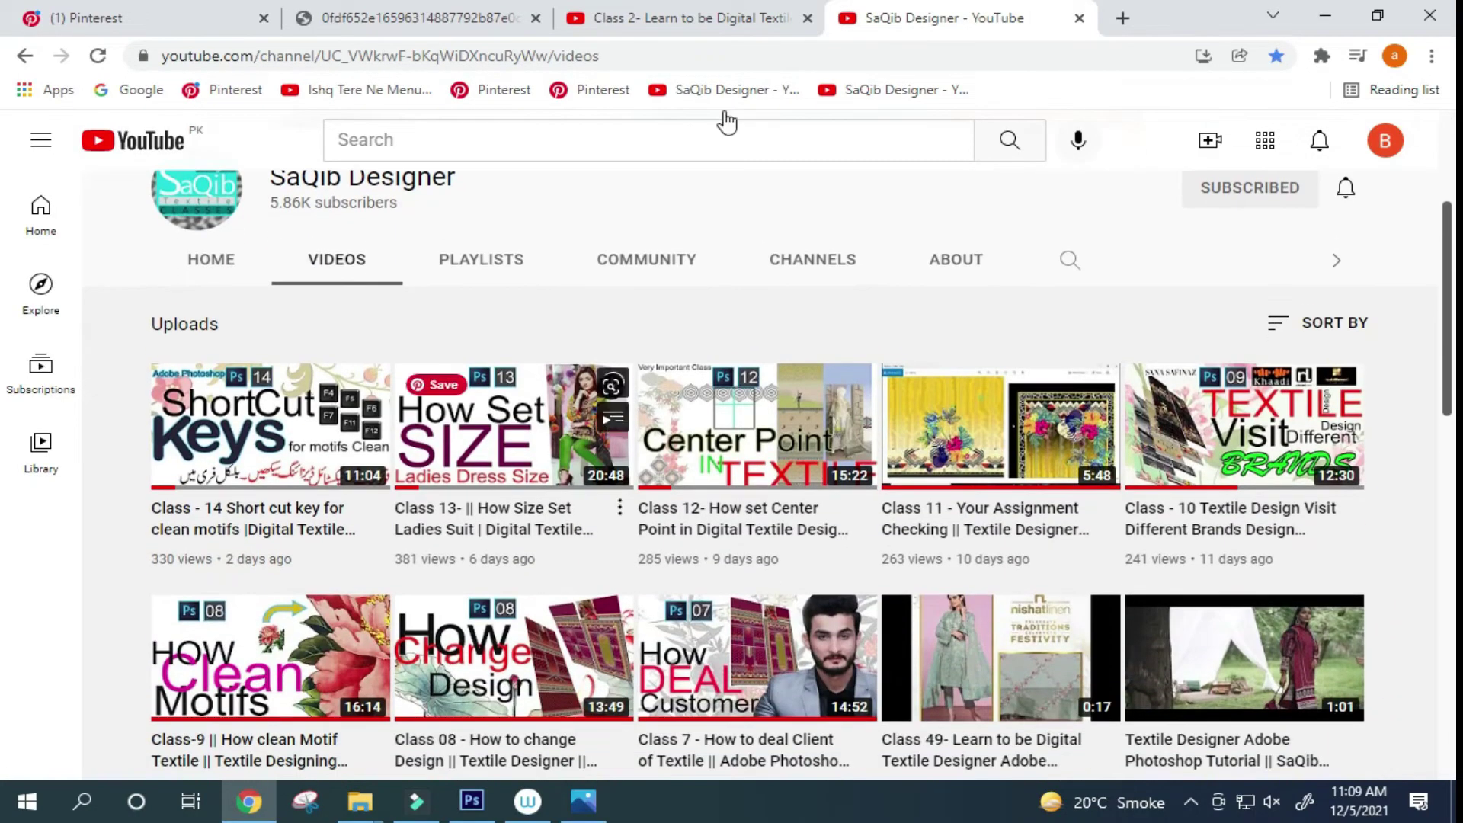
scroll(648, 381, down, 1)
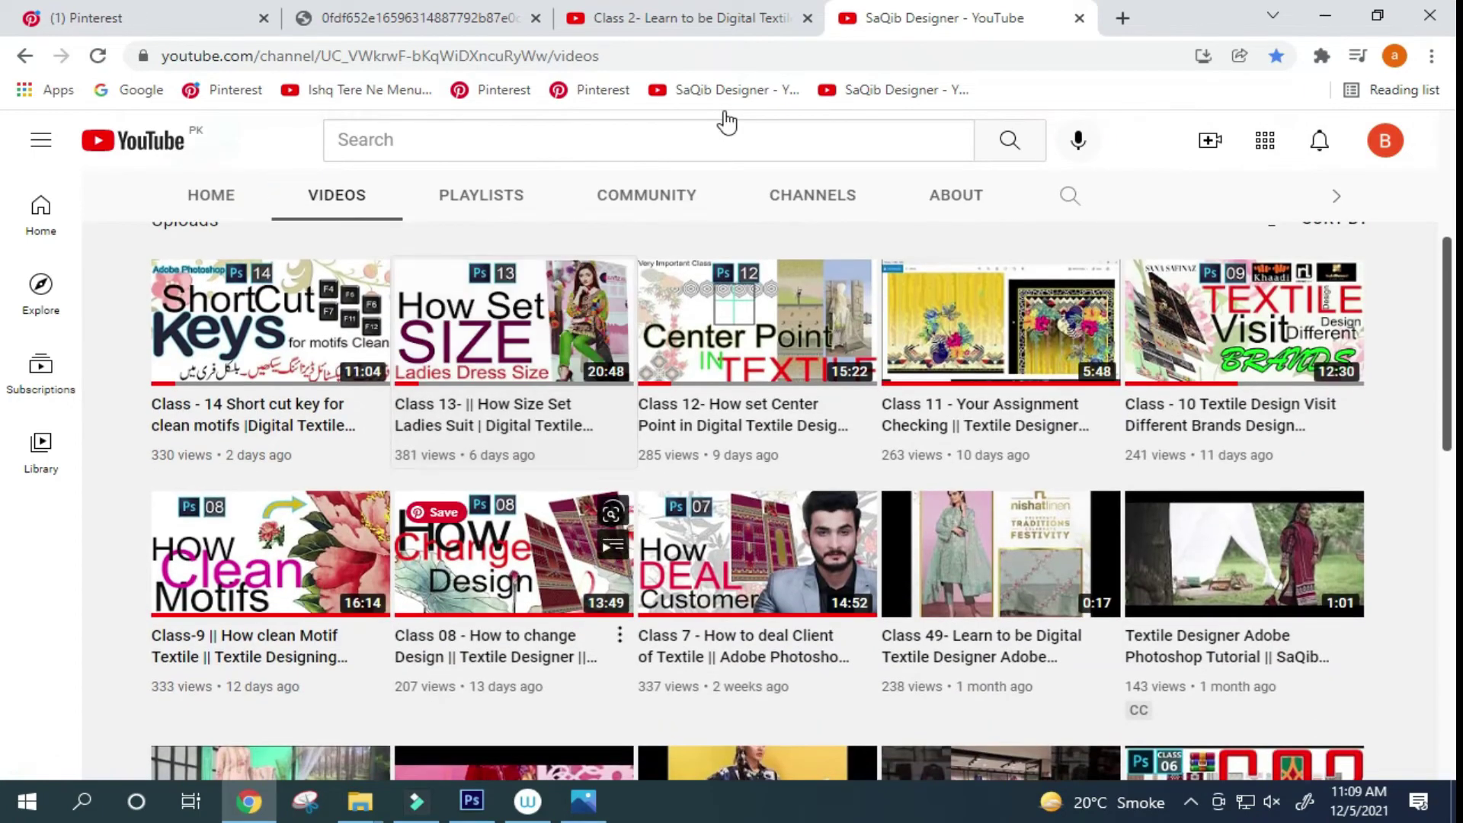
click(471, 801)
scroll(477, 659, down, 3)
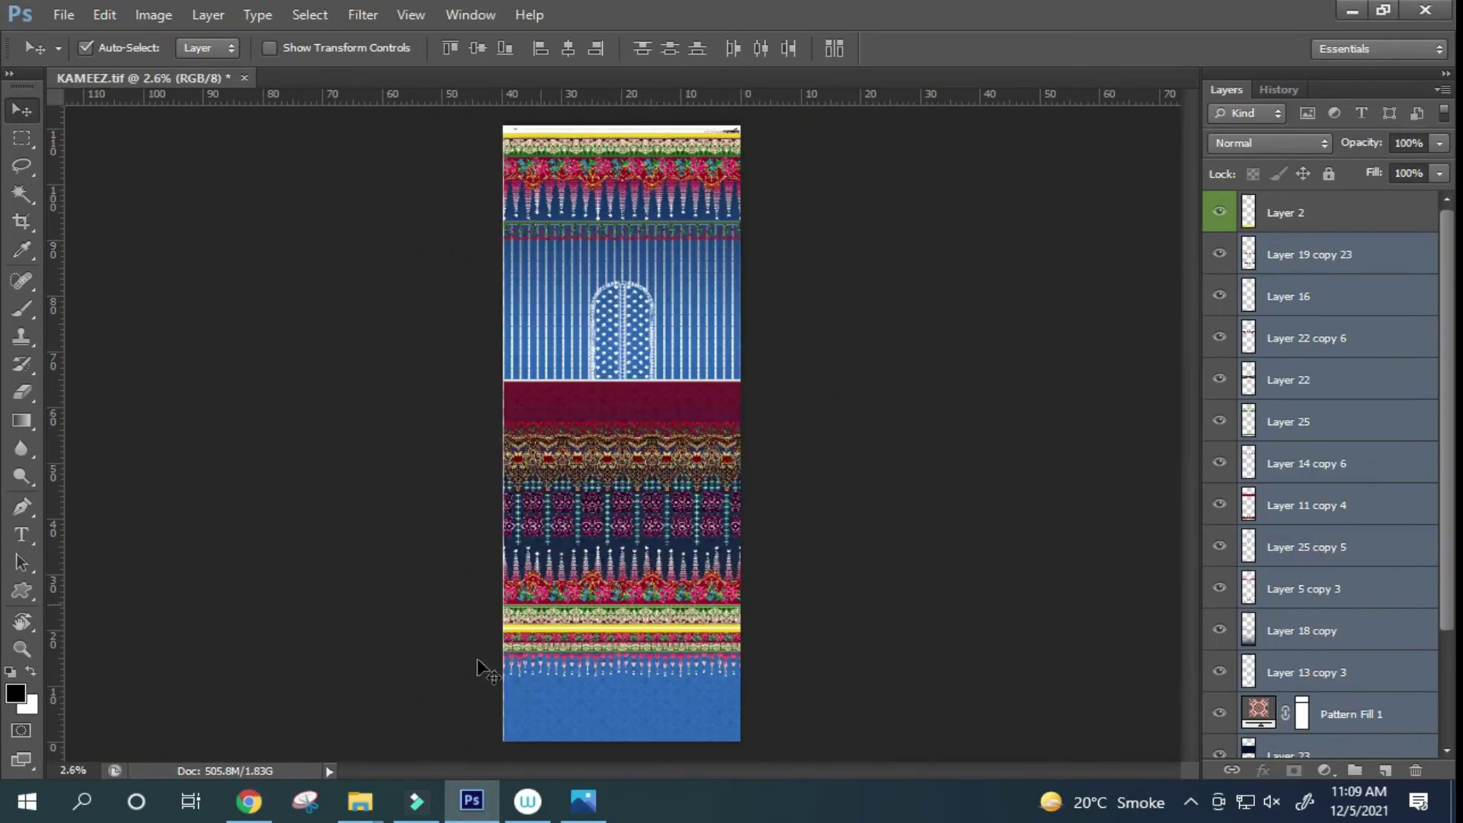
- Open the purple KAMEEZ file from the 58 v29 folder in Photoshop and view its patterned hem section up close
click(363, 812)
click(309, 720)
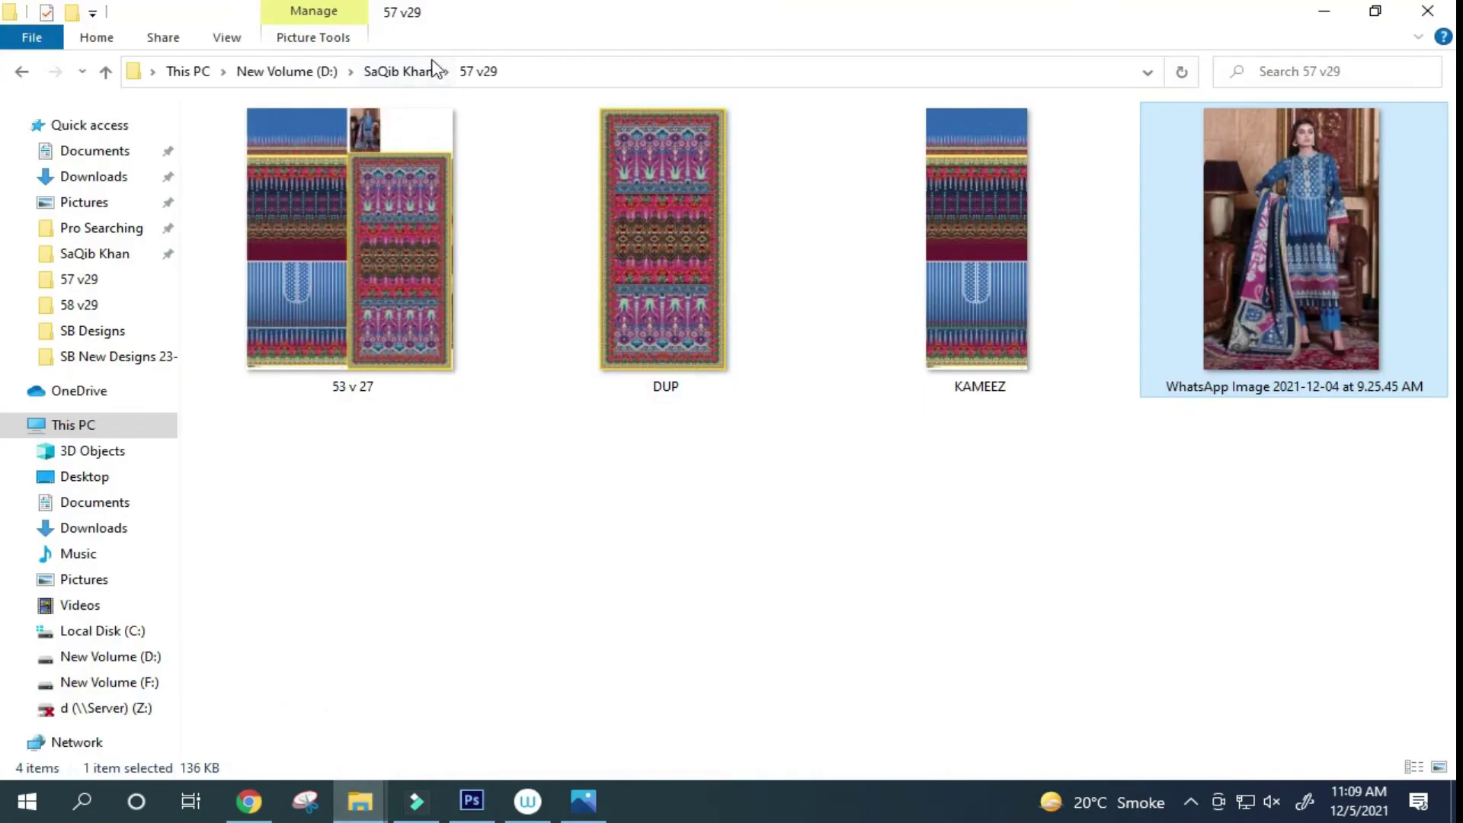
click(408, 72)
double_click(816, 554)
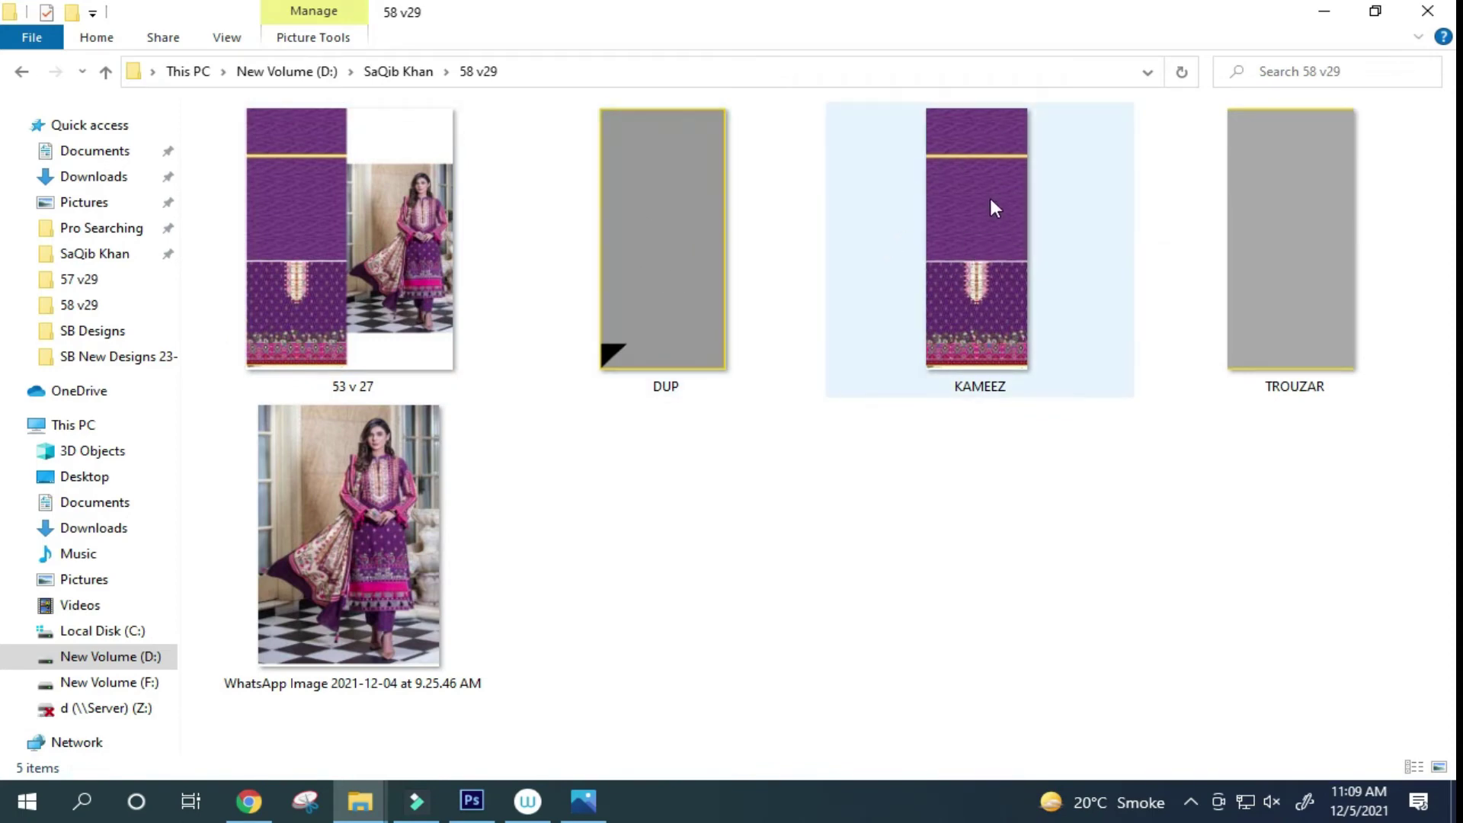
drag(970, 358, 1244, 357)
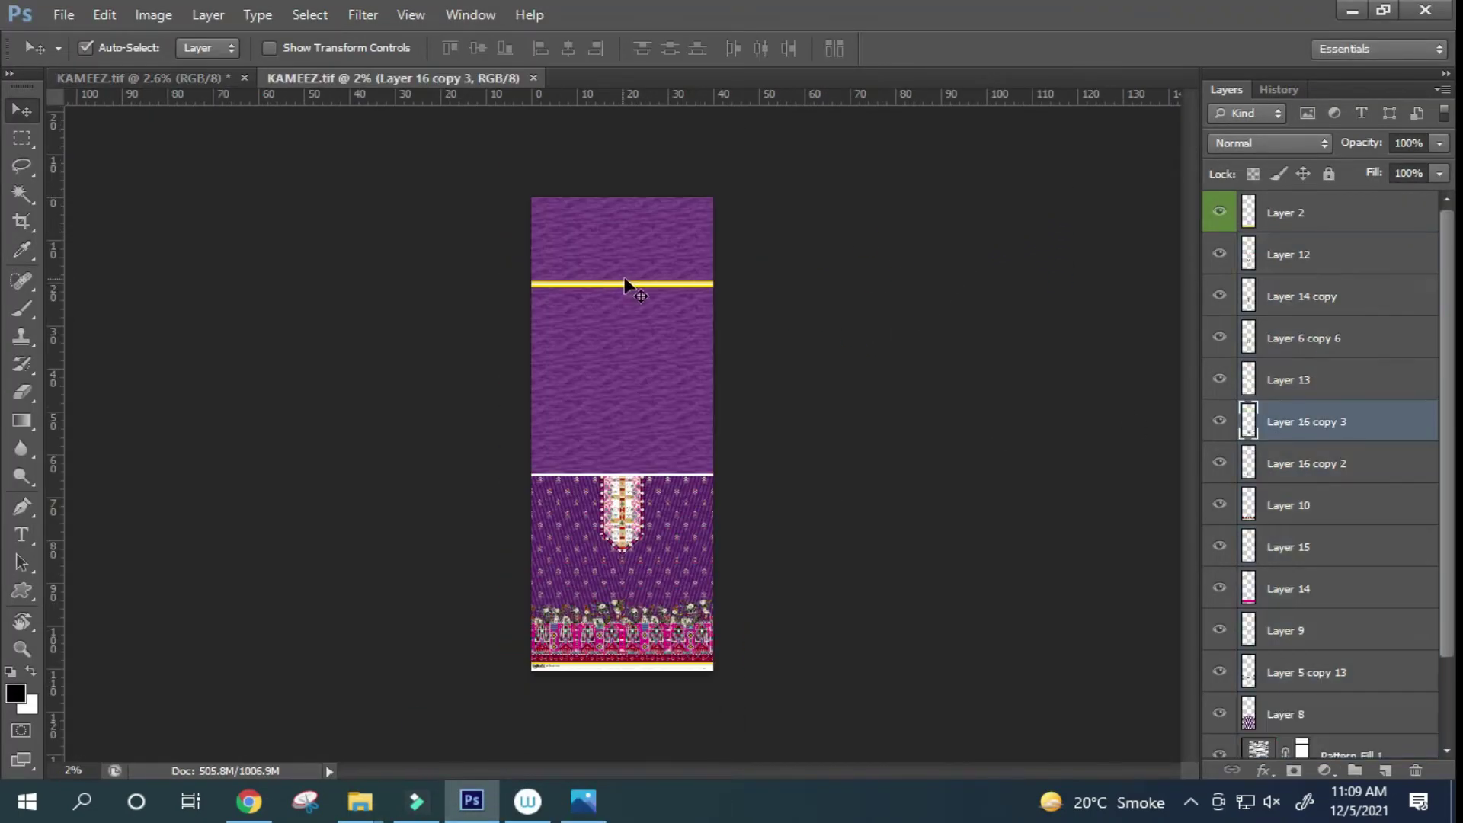
drag(594, 621, 671, 537)
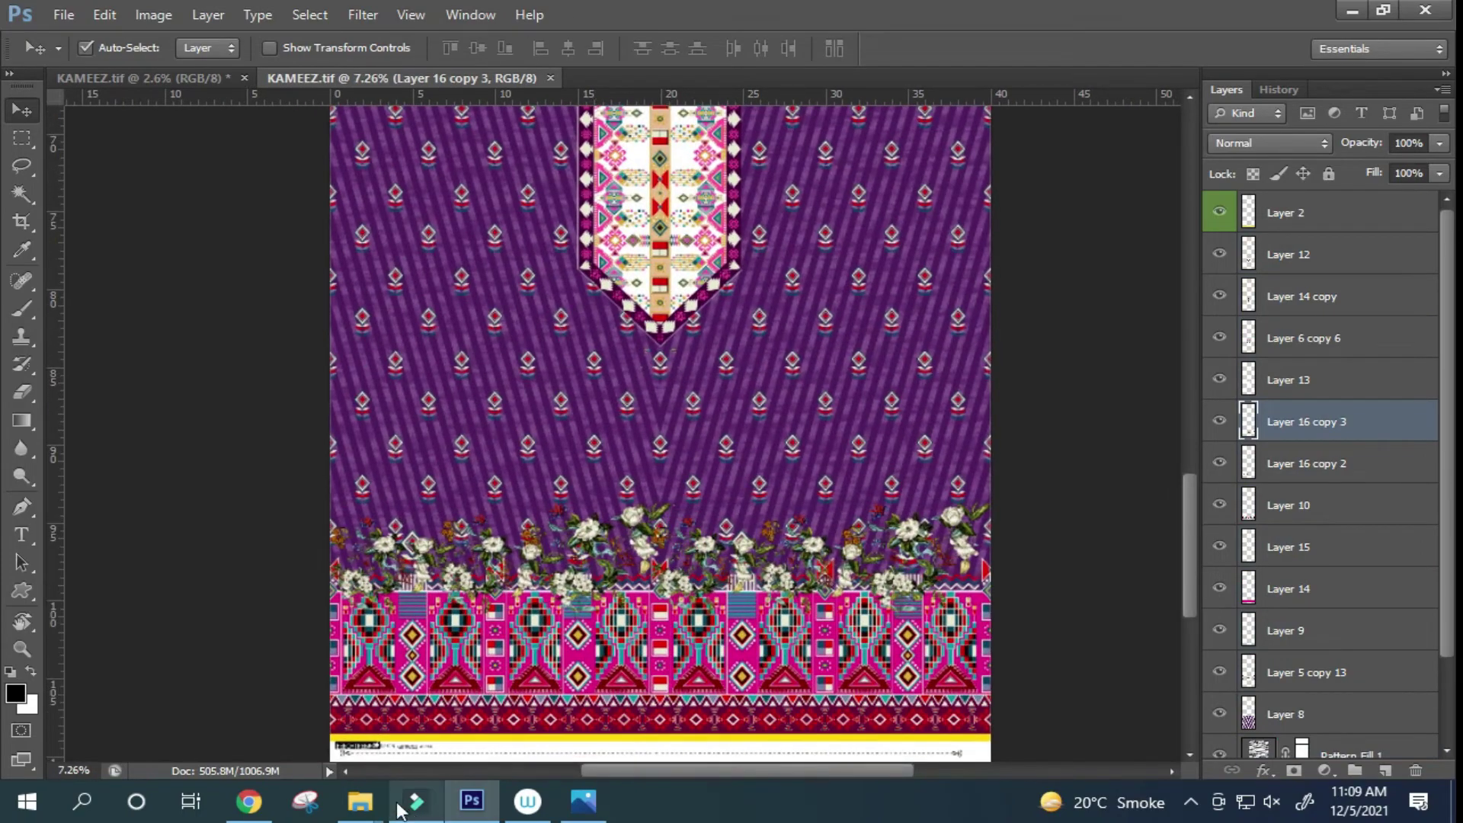
- Switch to File Explorer, view the 58 v29 folder's WhatsApp reference photo of the purple suit in Photos, and close it
mouse_move(361, 800)
click(353, 771)
click(408, 285)
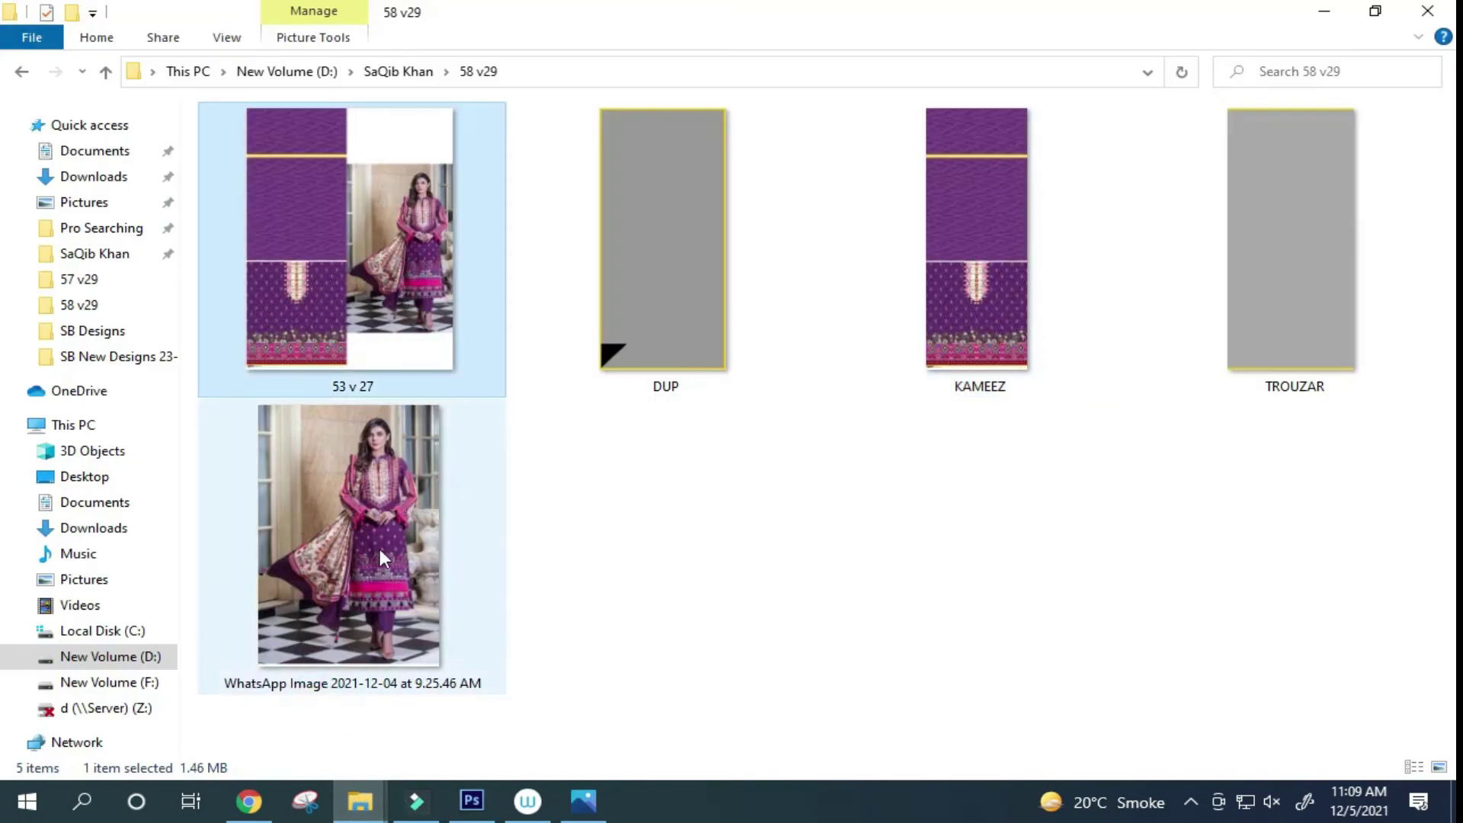
click(382, 555)
double_click(391, 566)
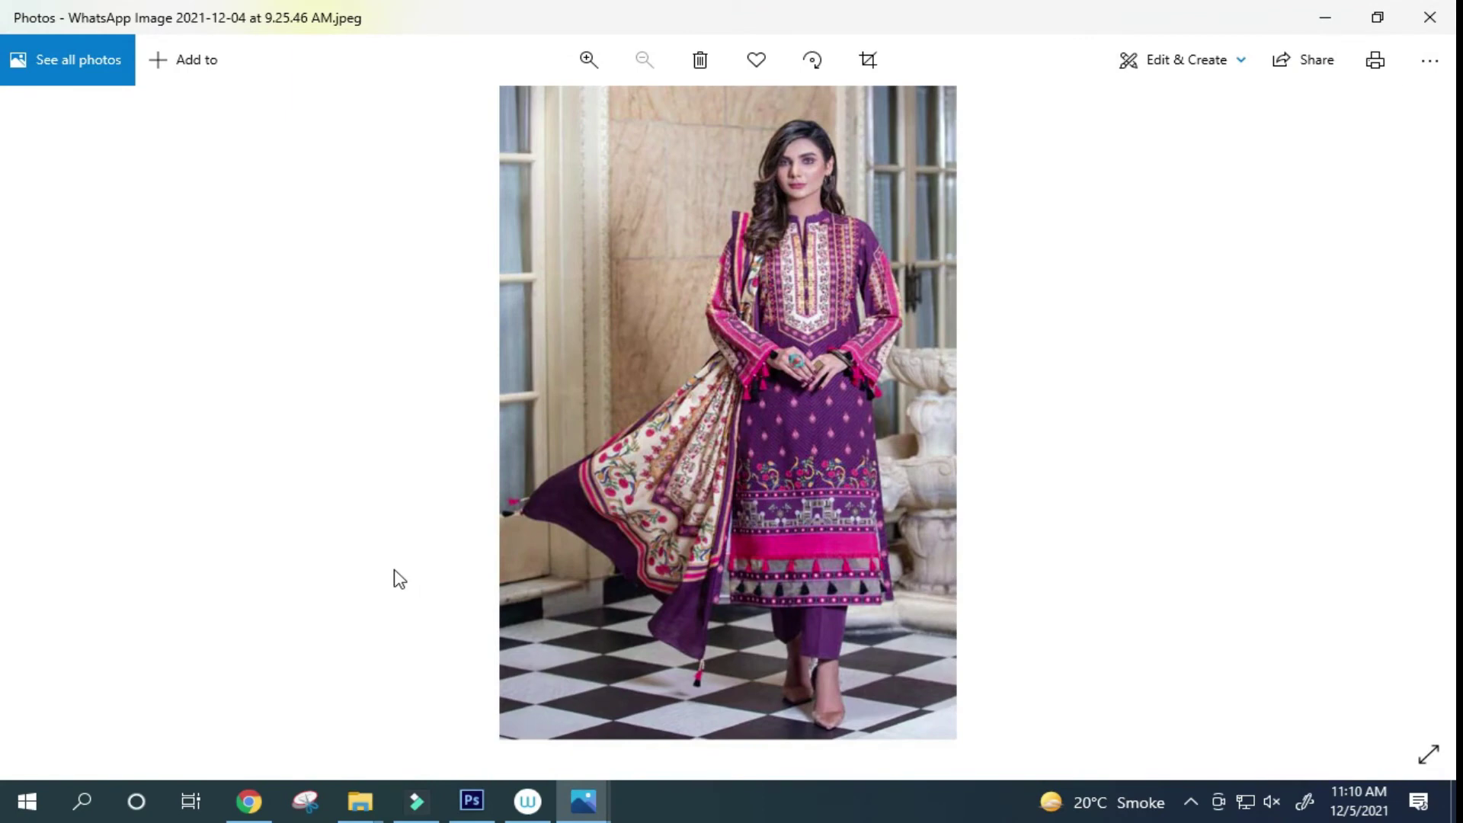
click(1429, 17)
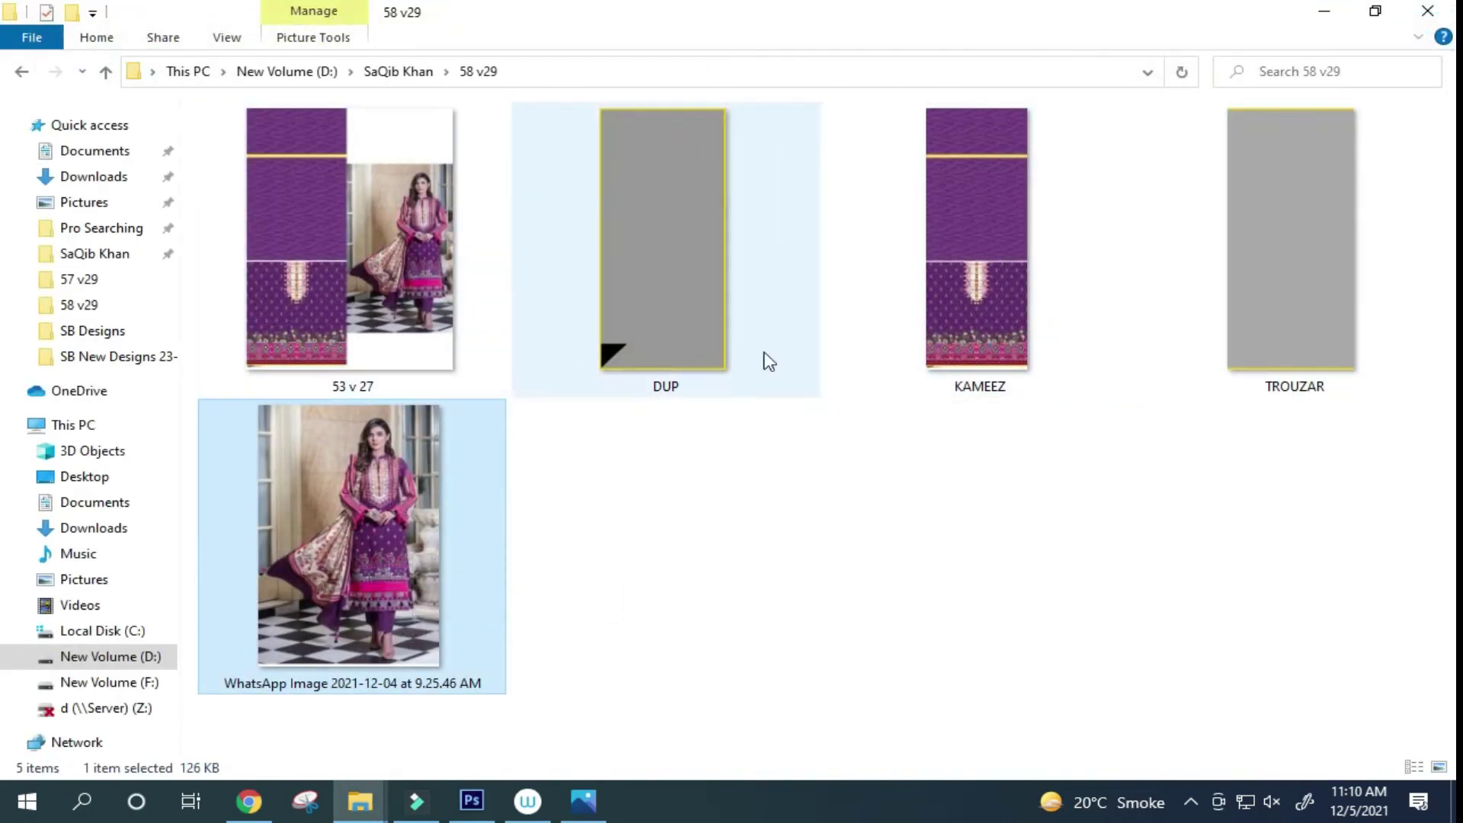
- Switch back to Photoshop and examine the purple kameez from its floral hem and neckline to the plain section with the yellow stripe
key(alt)
key(alt+Tab)
drag(718, 457, 706, 523)
scroll(748, 396, down, 3)
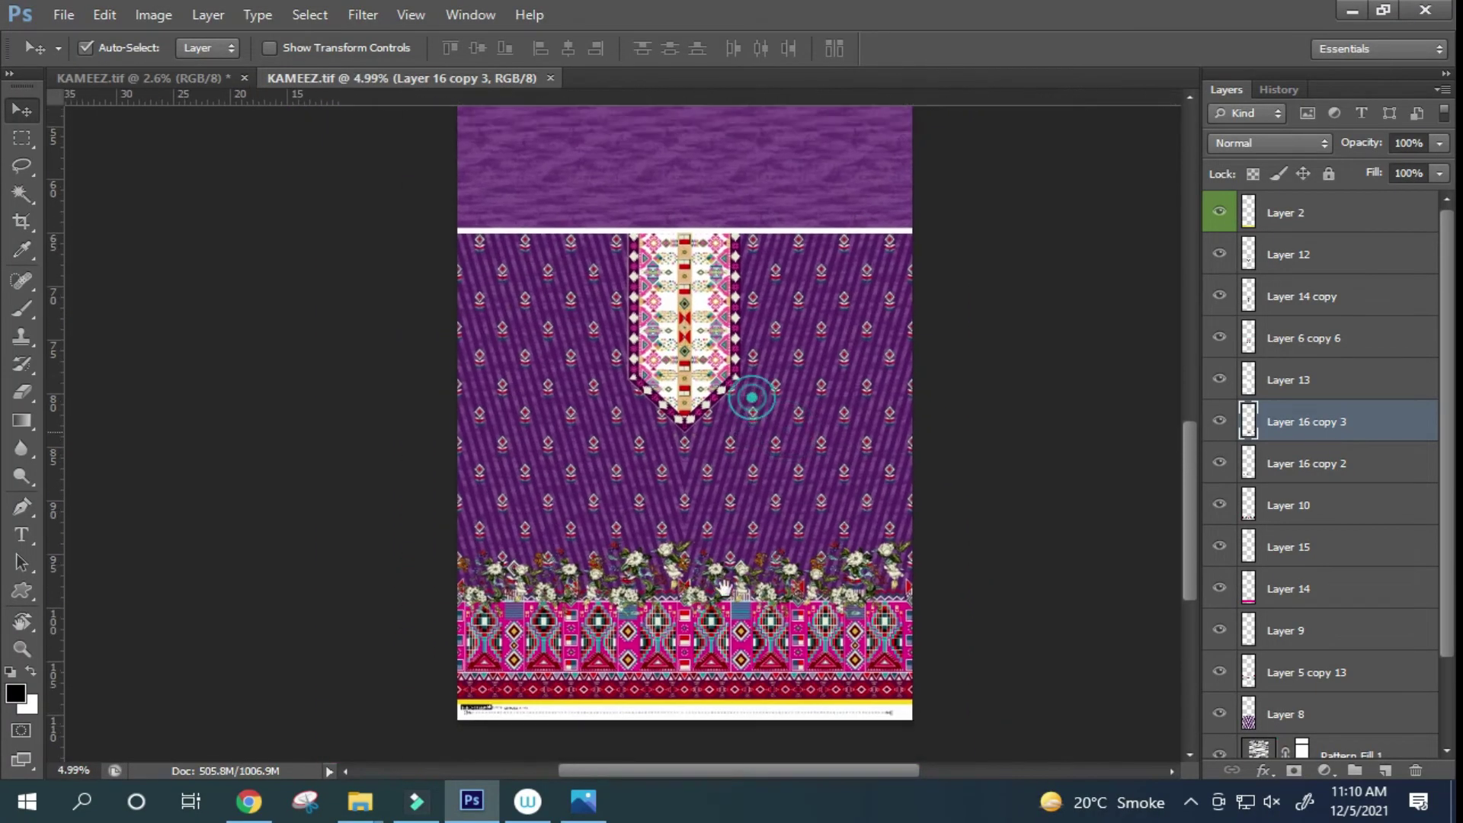
scroll(725, 395, up, 3)
drag(725, 395, 715, 610)
drag(738, 248, 745, 421)
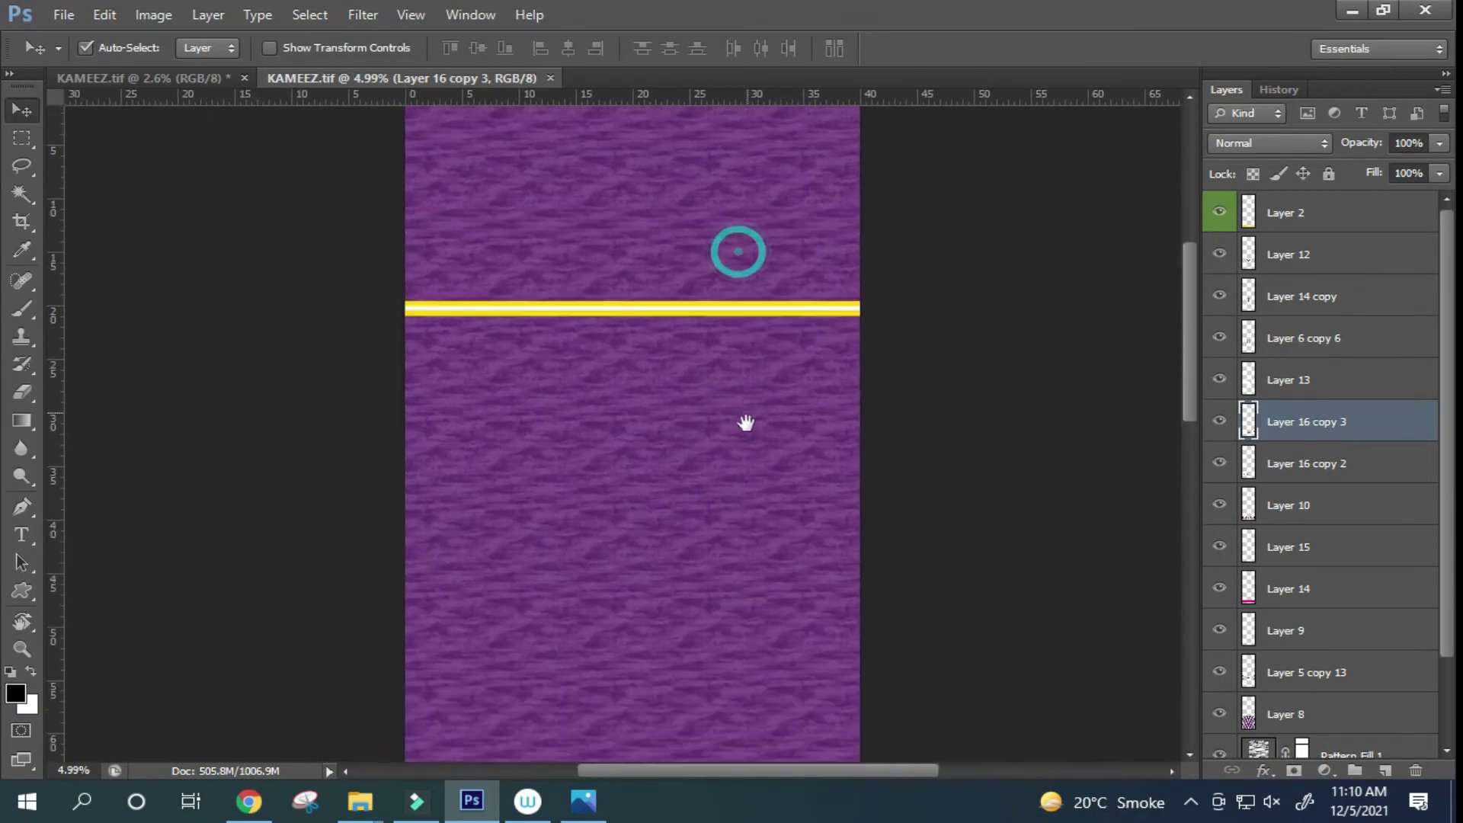
drag(644, 516, 662, 345)
- Return to the 58 v29 folder in File Explorer and compare the 53 v 27 preview with the WhatsApp reference photo
key(alt+Tab)
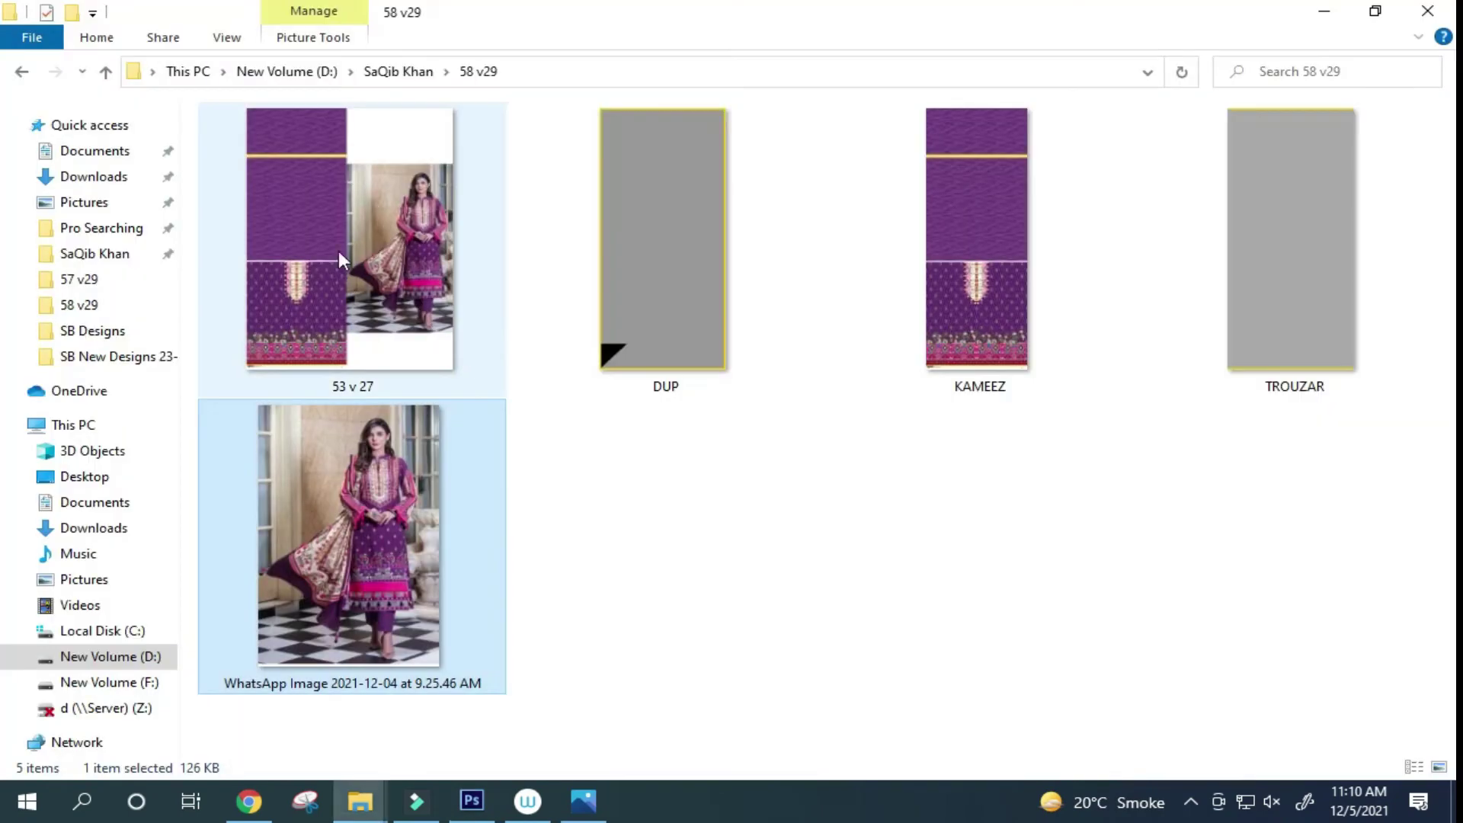
click(376, 175)
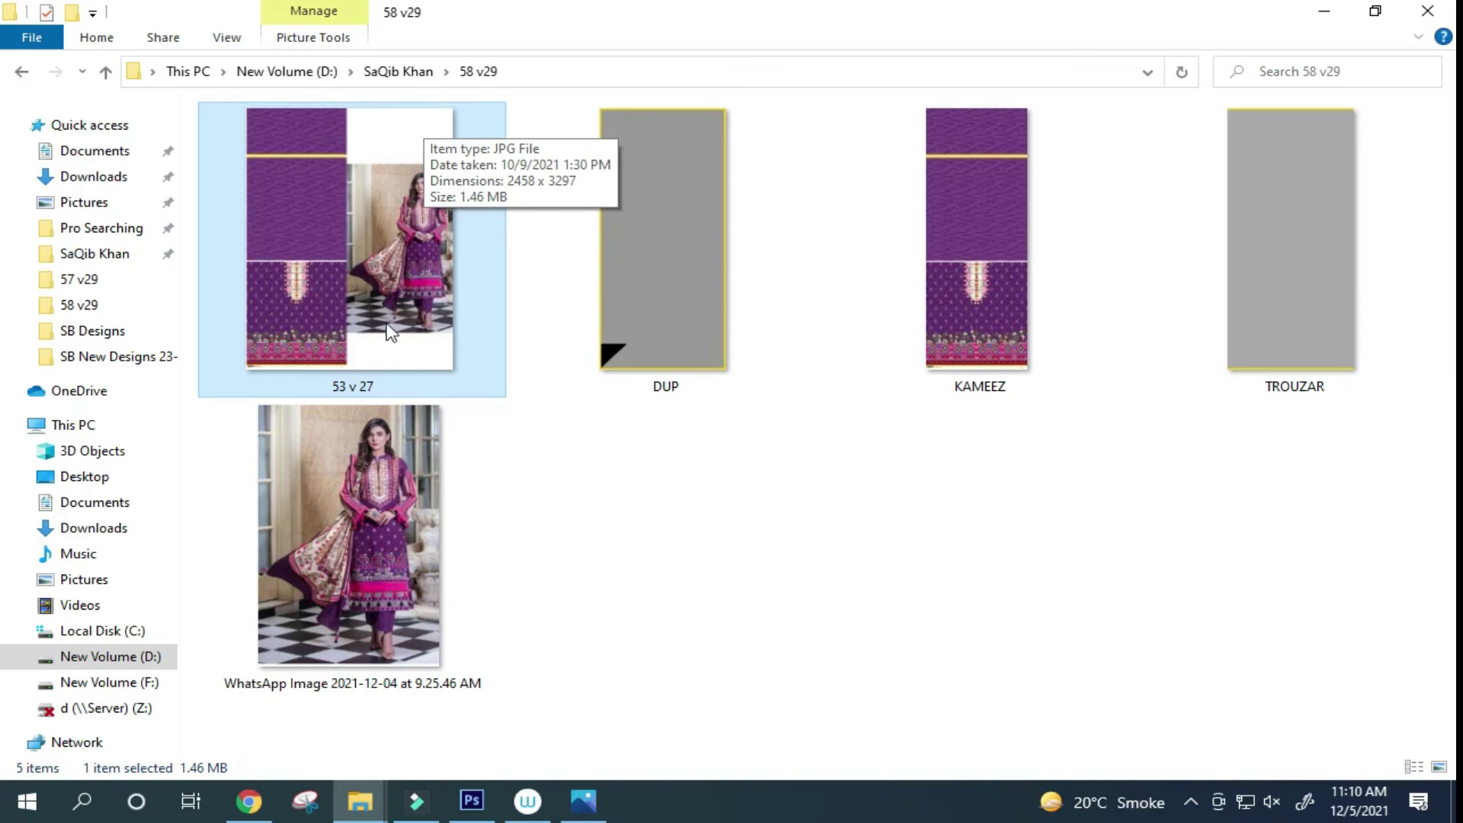
click(308, 276)
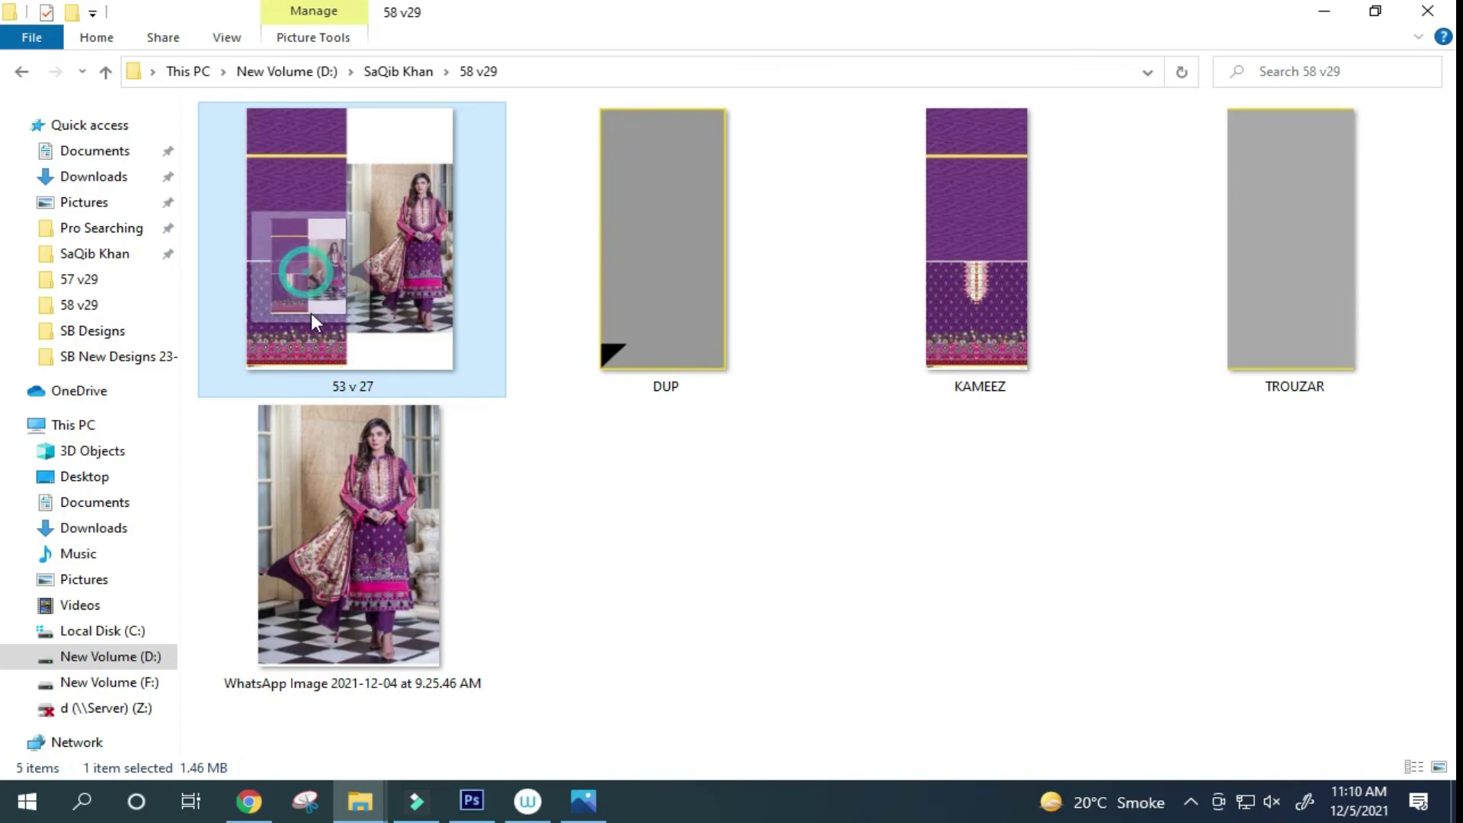
click(397, 495)
click(405, 231)
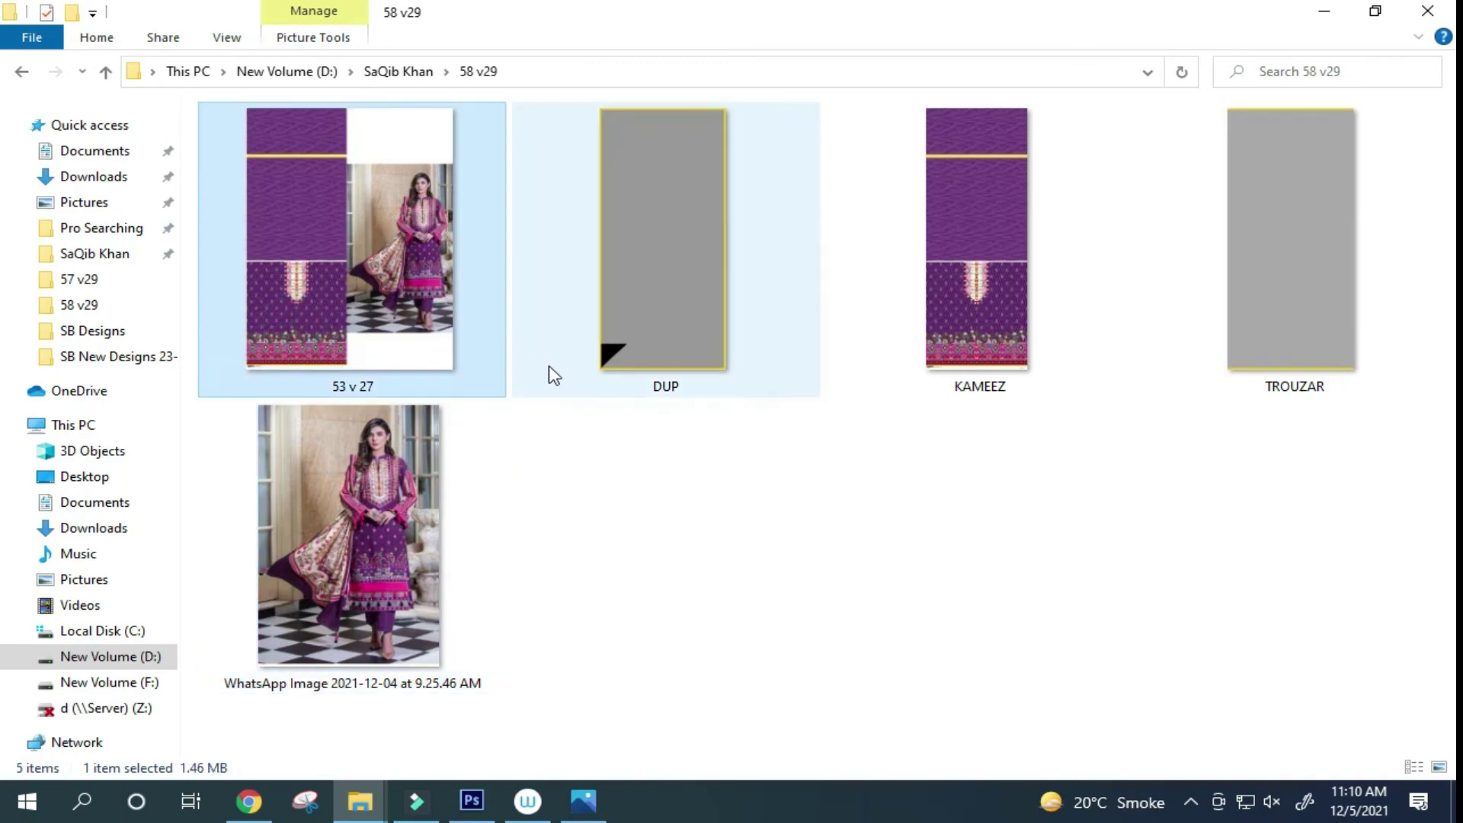
click(562, 550)
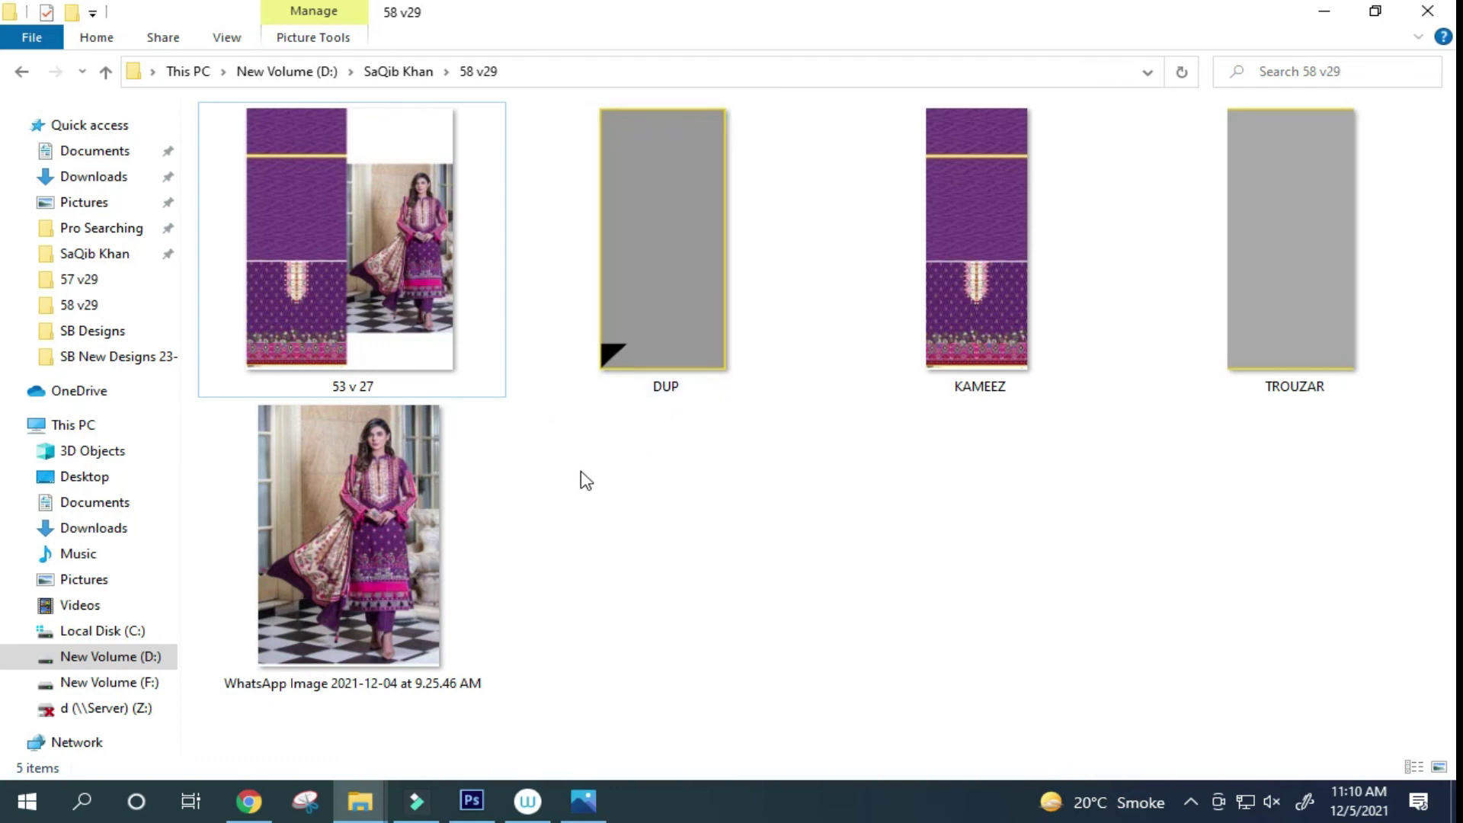
click(605, 496)
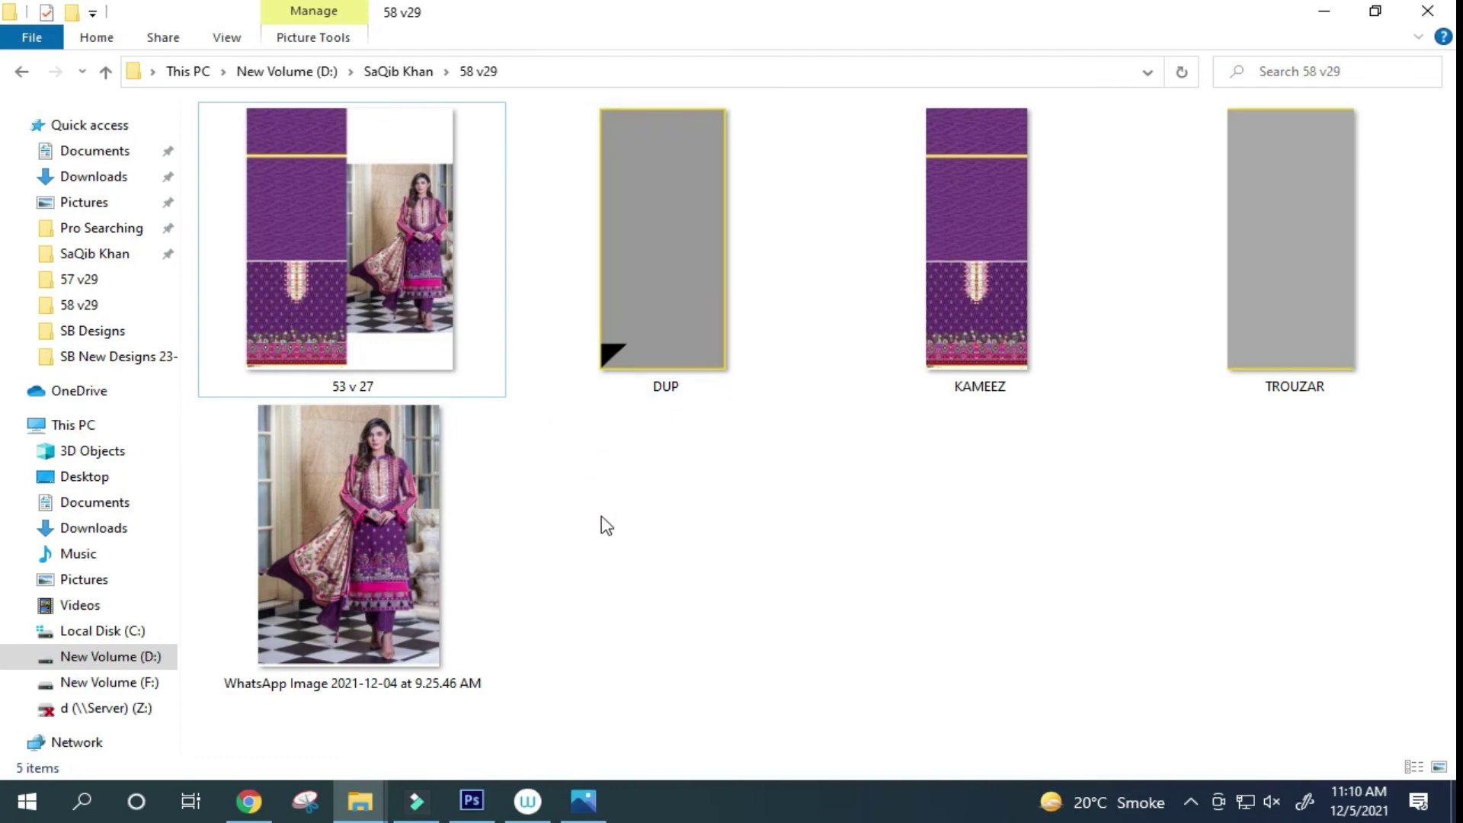